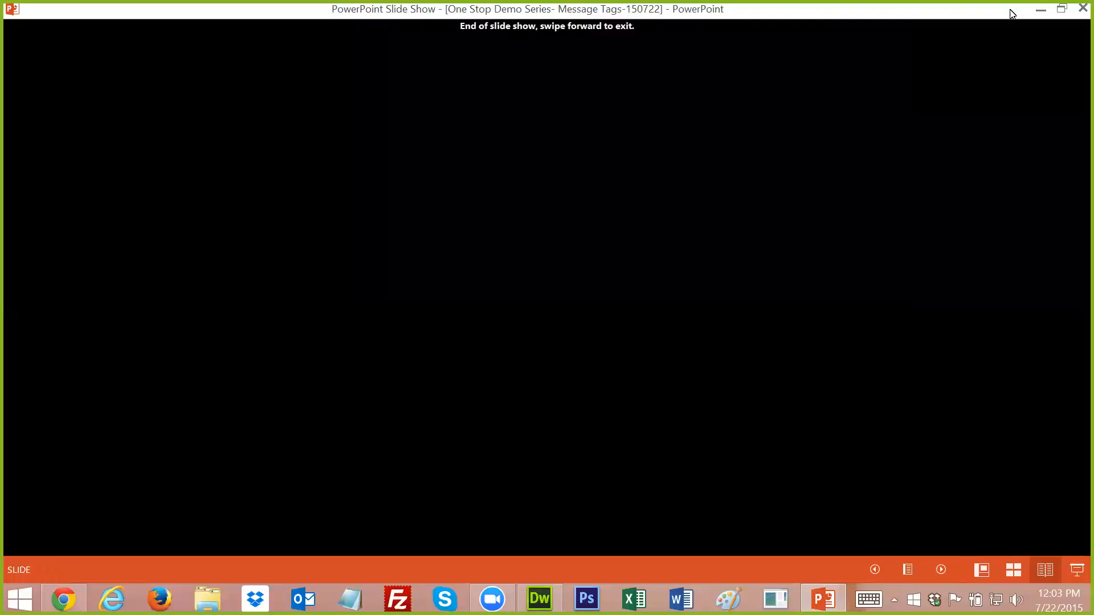
# Close the PowerPoint slide show without saving its changes and switch to the BlueHornet dashboard in Chrome.
pyautogui.click(1083, 8)
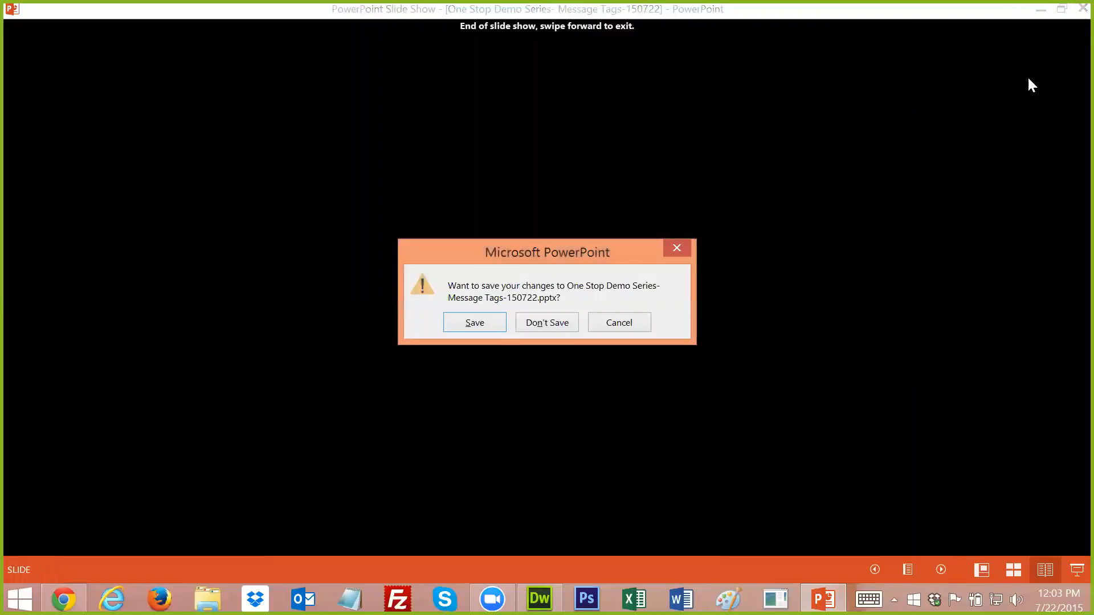
pyautogui.click(551, 323)
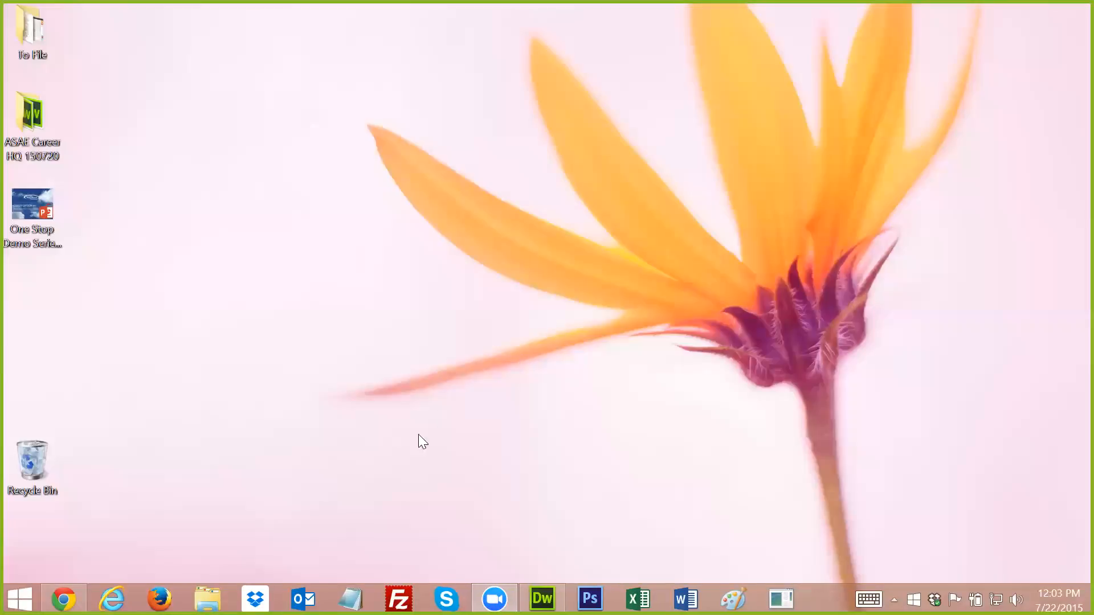
pyautogui.click(64, 599)
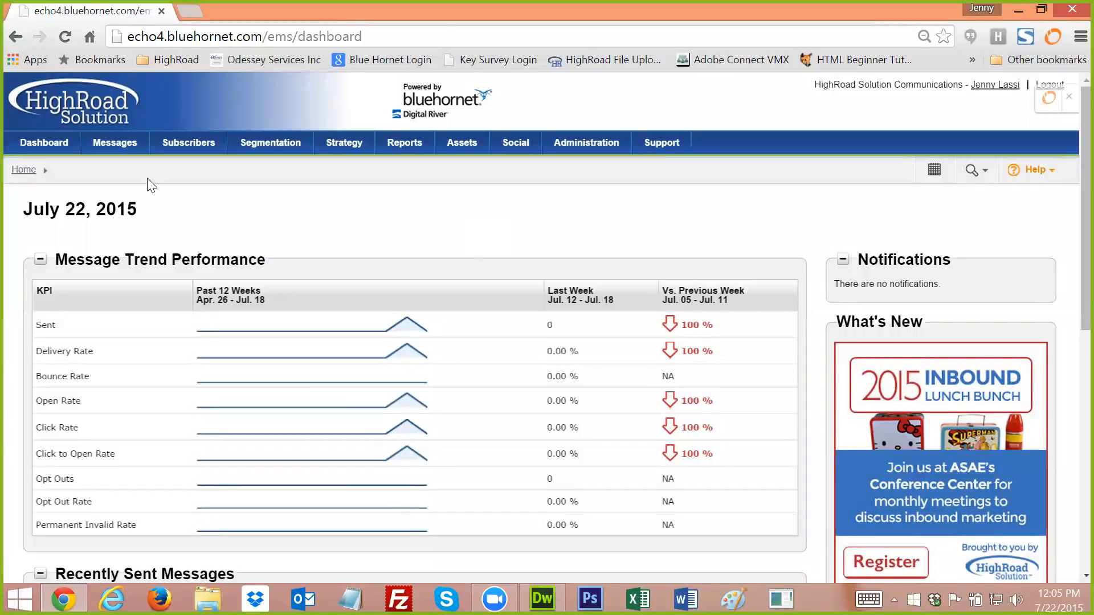
# Open a new message and examine its Message Name, Assign To Campaign and Bill Codes fields, including the campaign choices.
pyautogui.moveTo(121, 155)
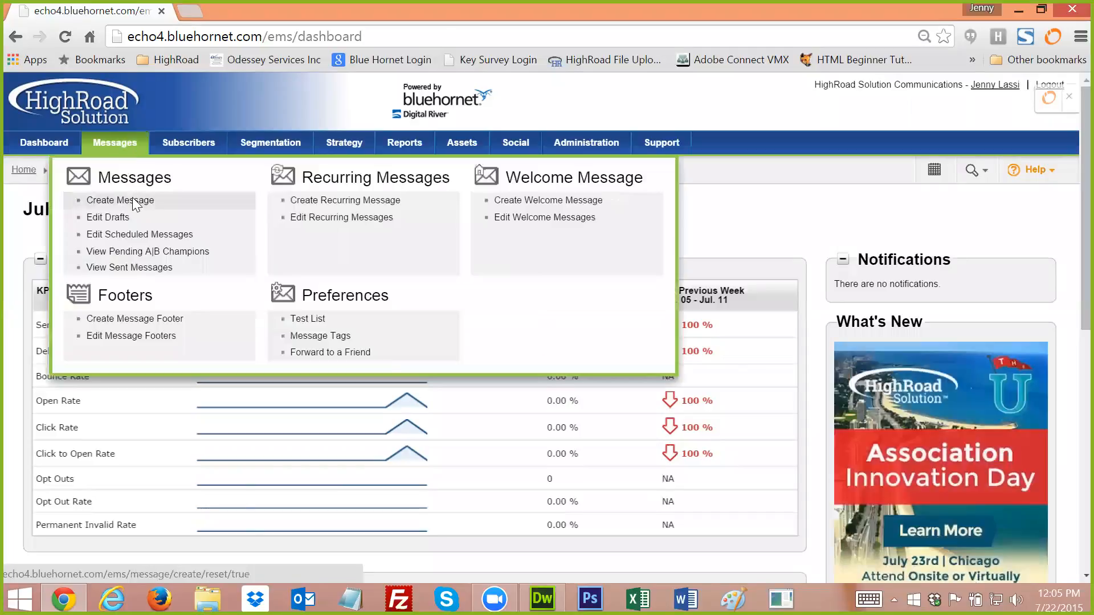
pyautogui.click(133, 199)
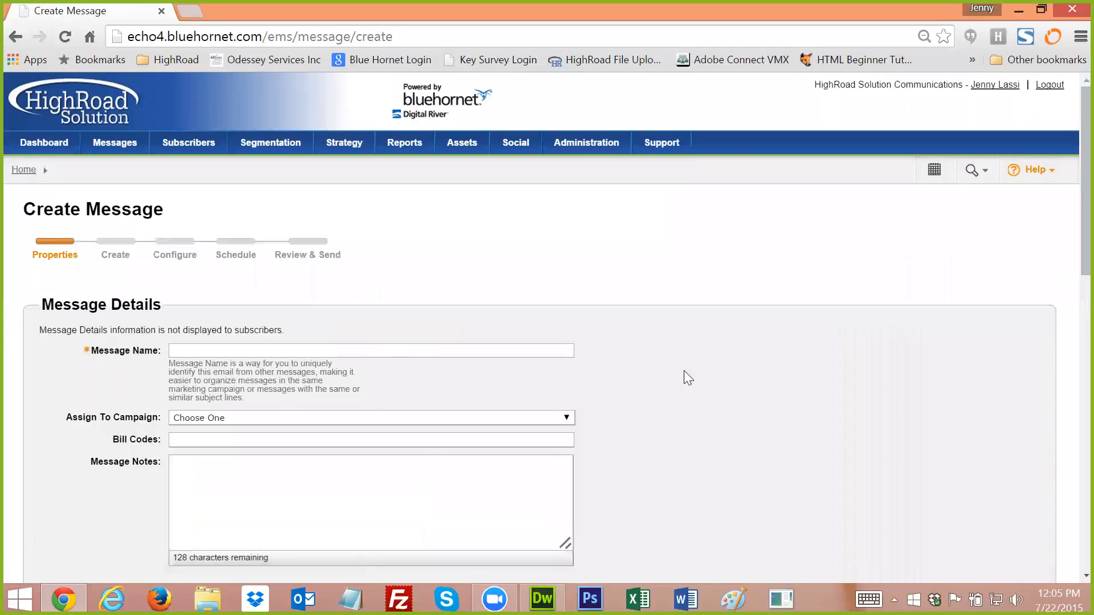
pyautogui.scroll(-1, 684, 371)
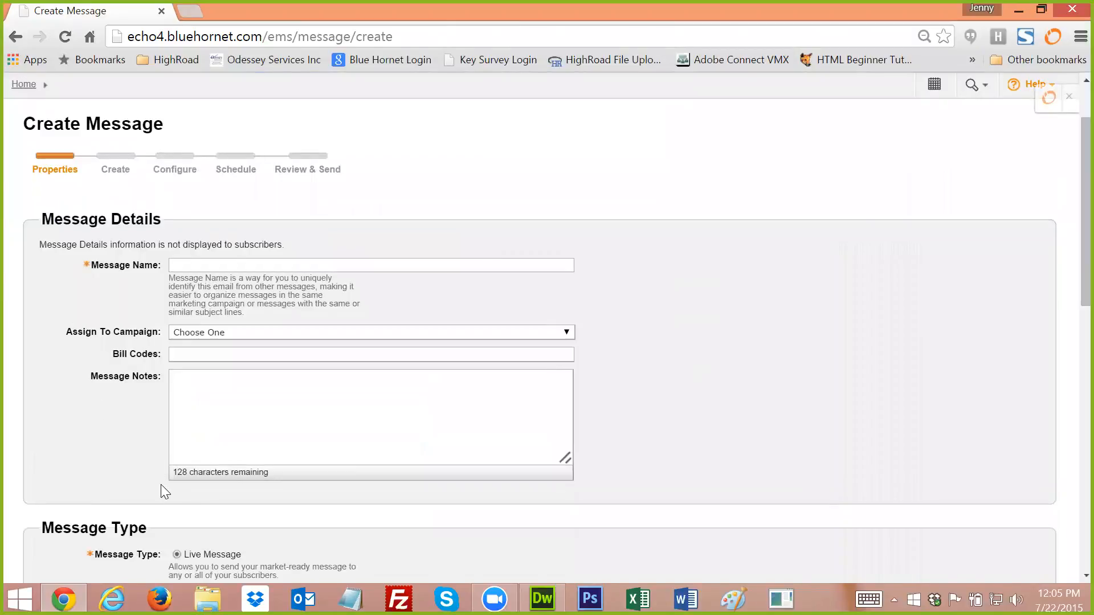
pyautogui.click(212, 266)
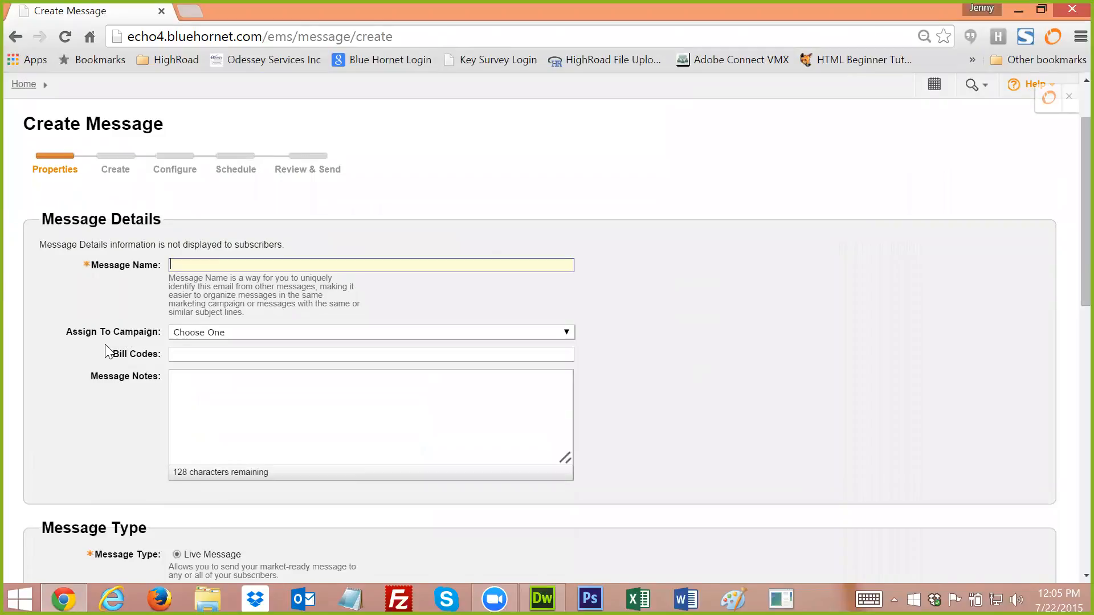
pyautogui.click(568, 335)
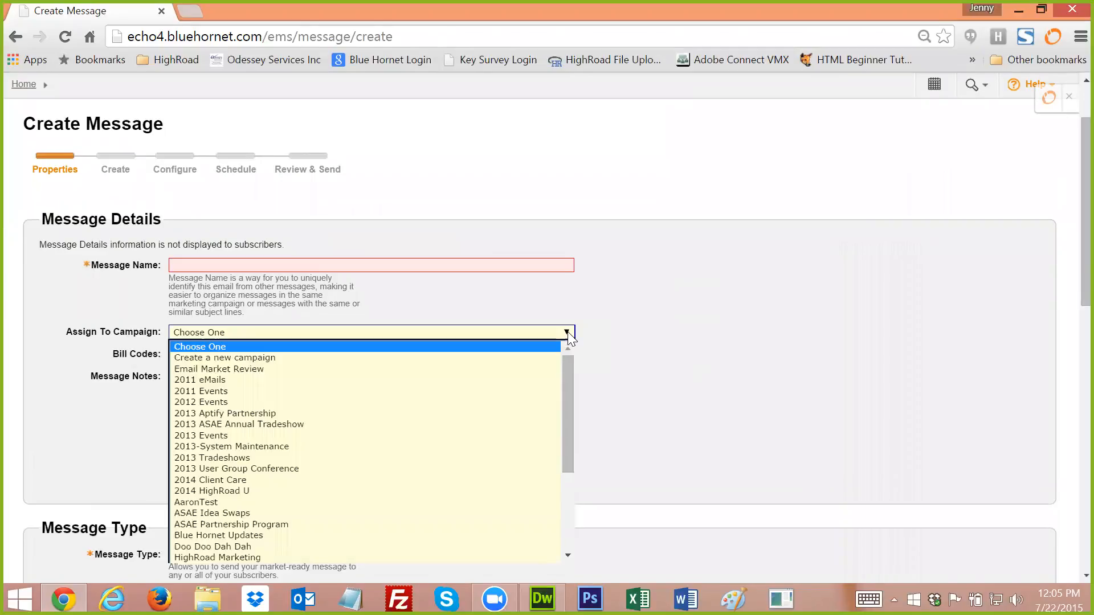
pyautogui.click(570, 338)
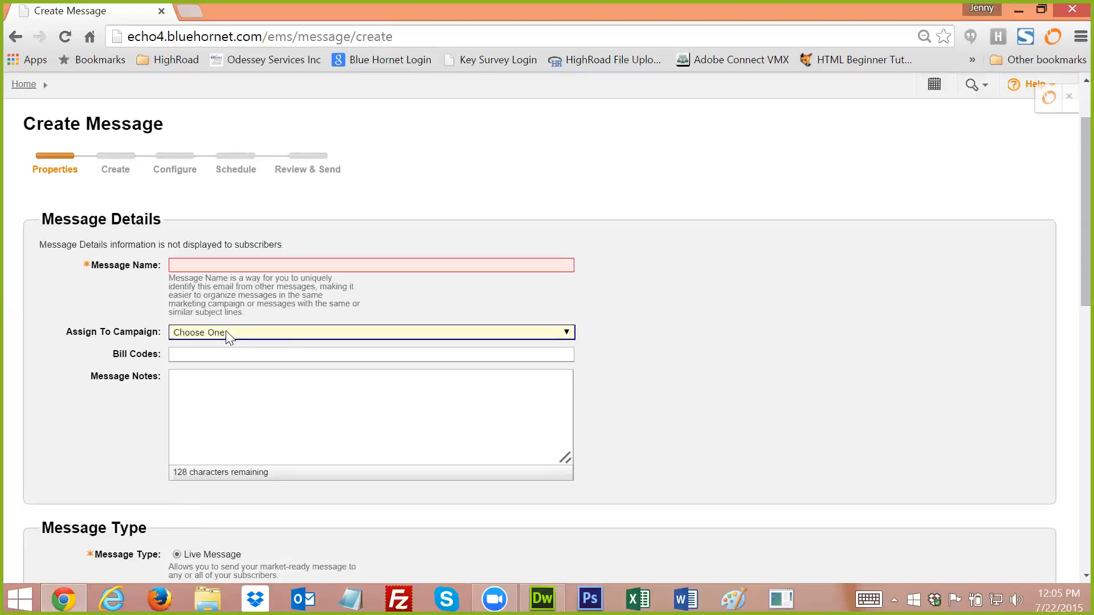
pyautogui.press('Tab')
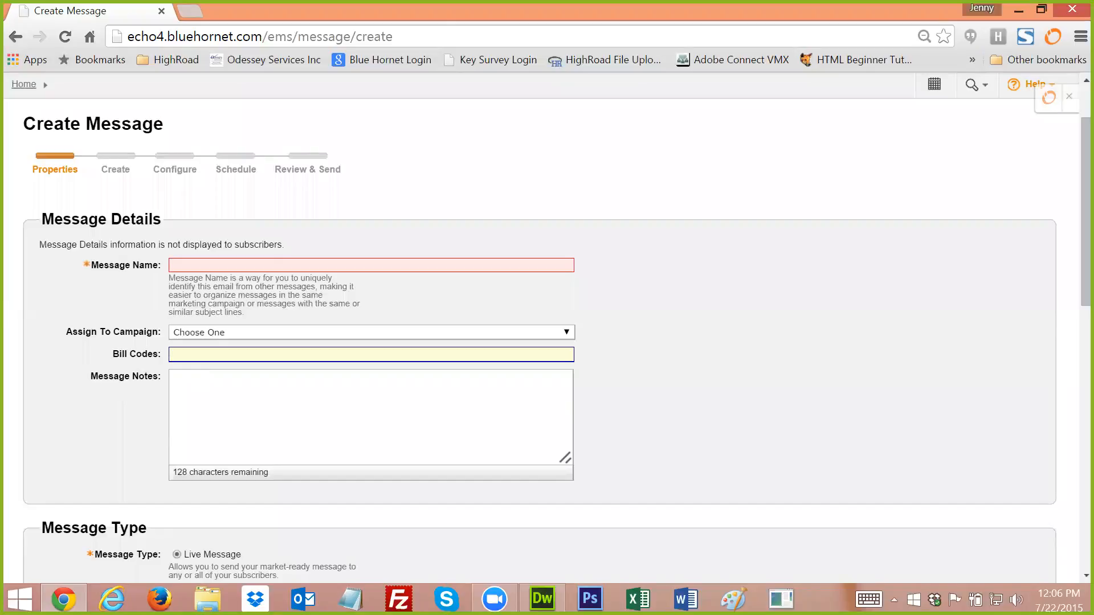
pyautogui.click(173, 355)
pyautogui.click(163, 364)
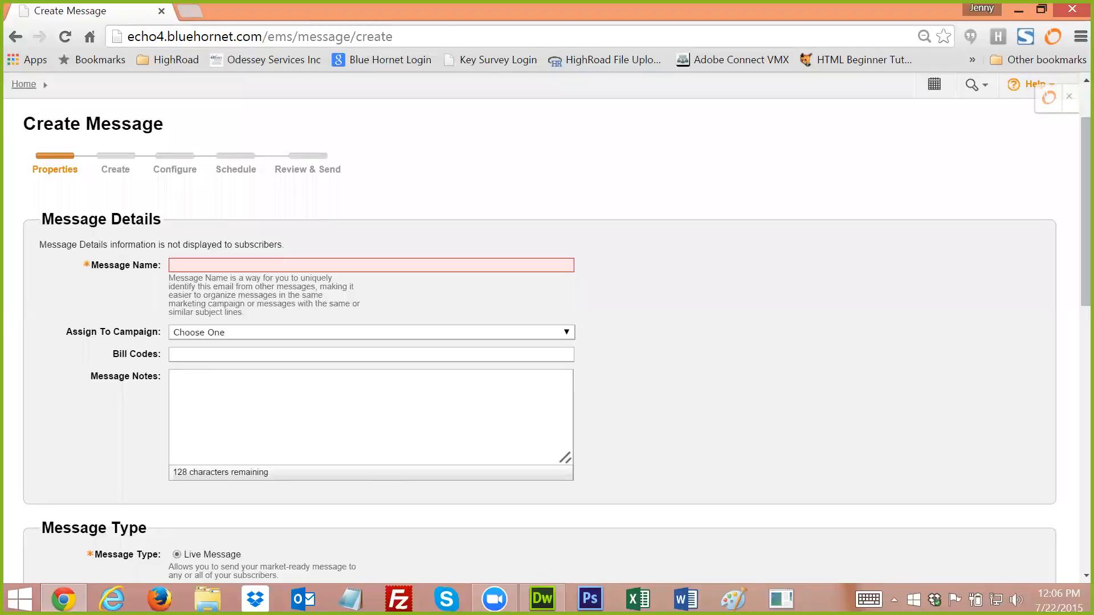
pyautogui.click(371, 355)
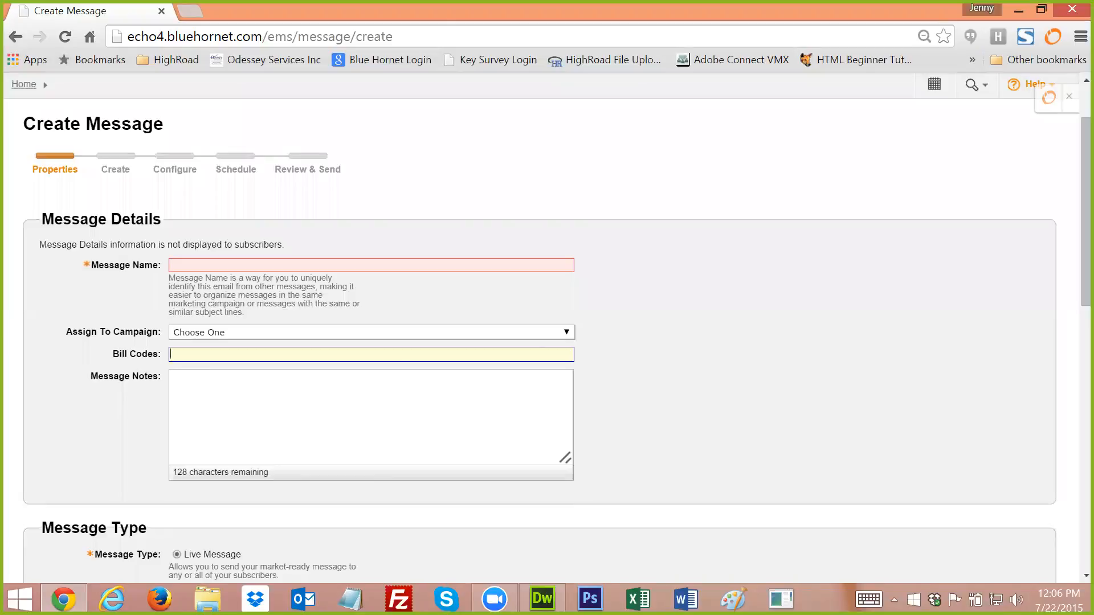
pyautogui.click(402, 359)
pyautogui.click(151, 359)
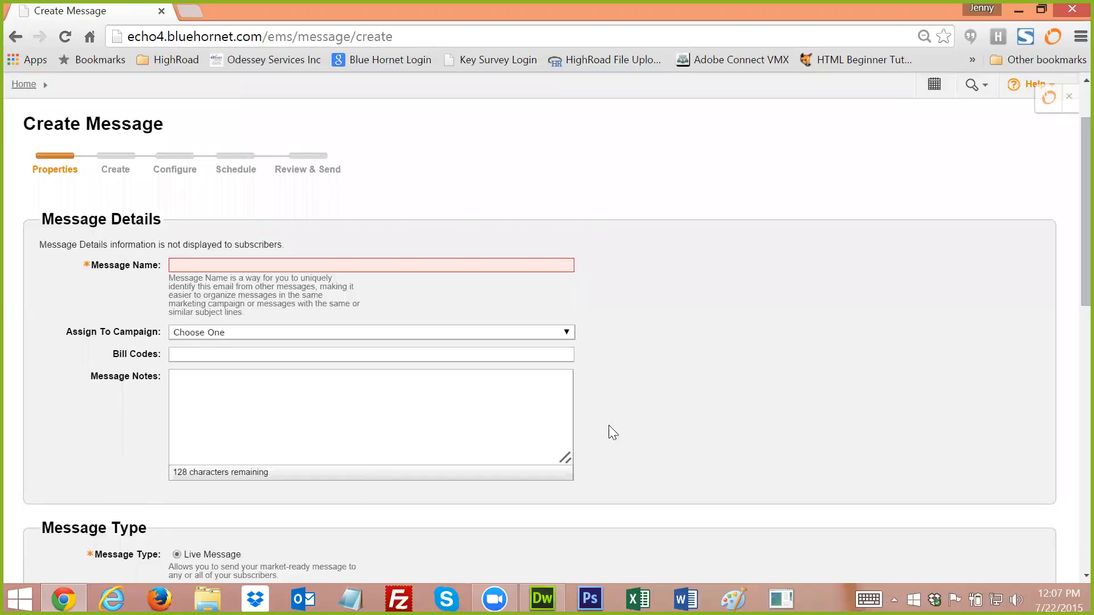
# Go to the Email Sending Defaults settings and open the Manage Message Tags page from the other system options.
pyautogui.scroll(2, 624, 434)
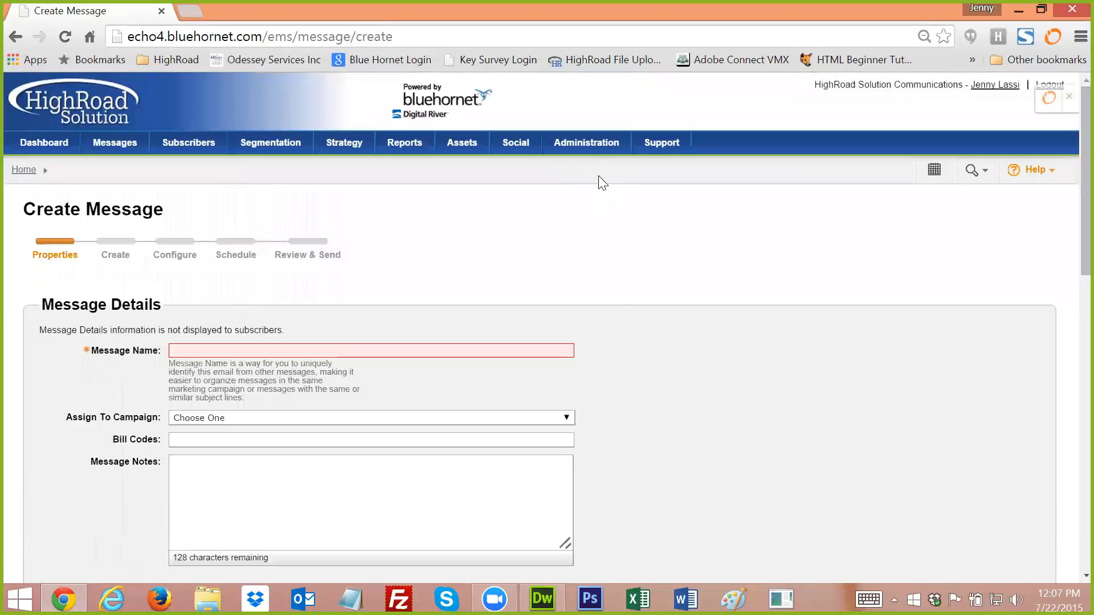
pyautogui.moveTo(593, 149)
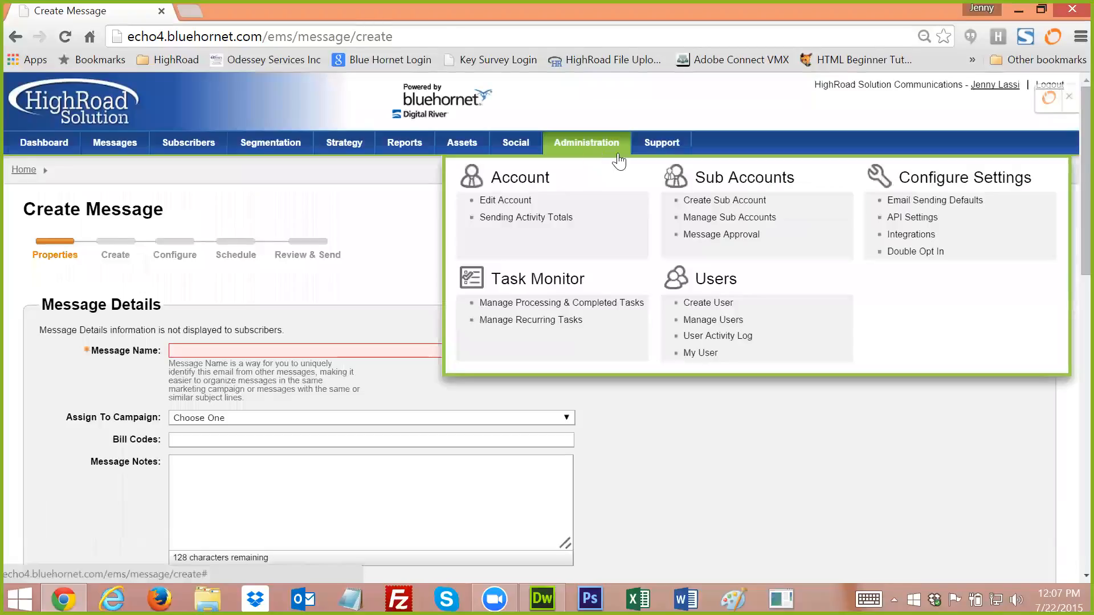
pyautogui.click(909, 201)
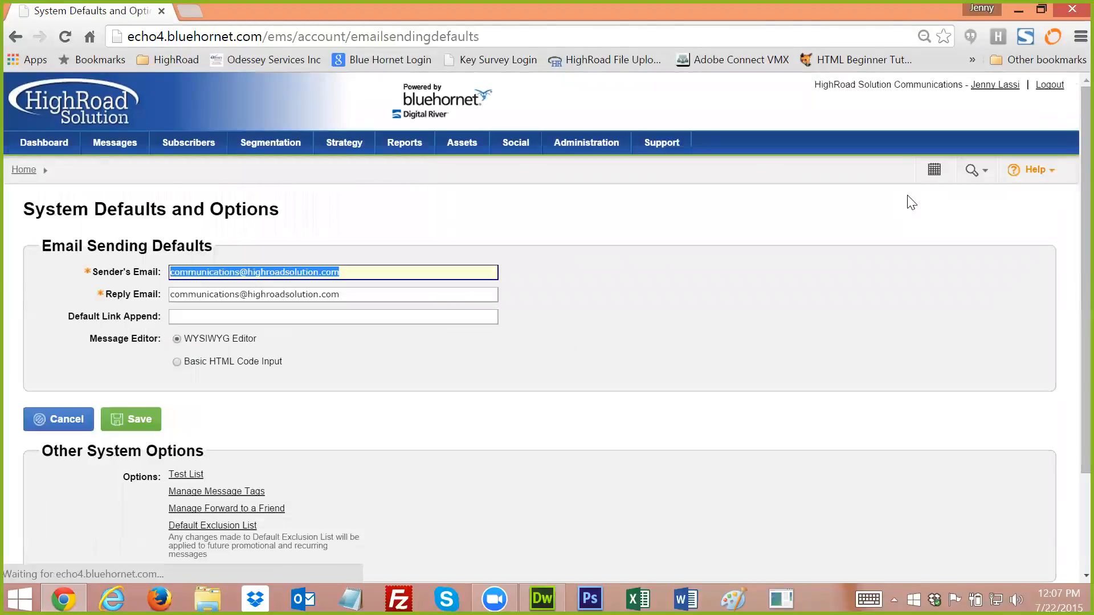
pyautogui.scroll(-2, 608, 350)
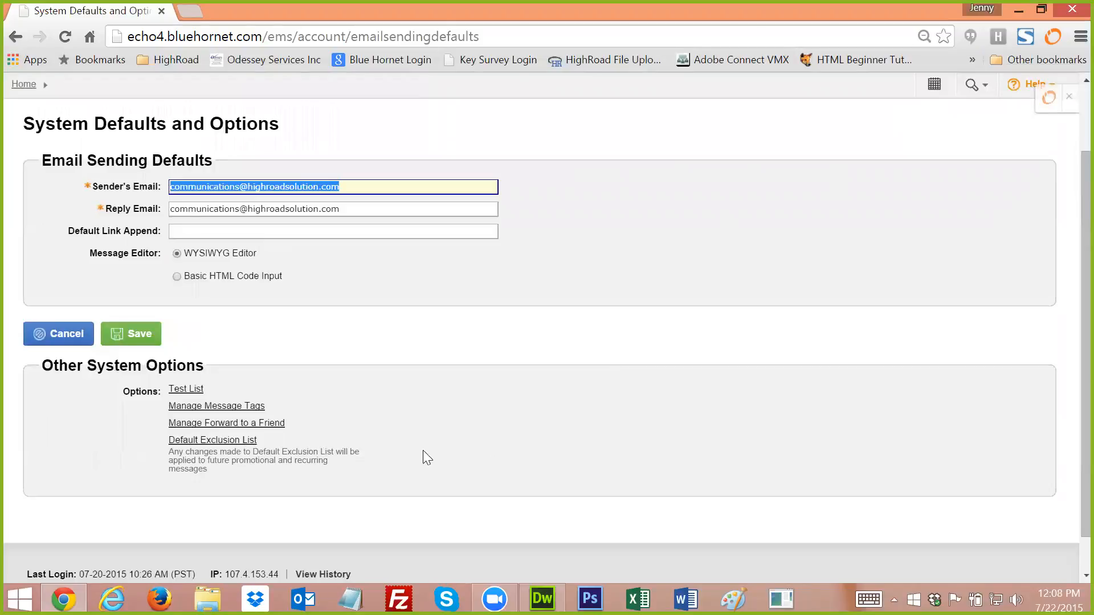
pyautogui.click(228, 407)
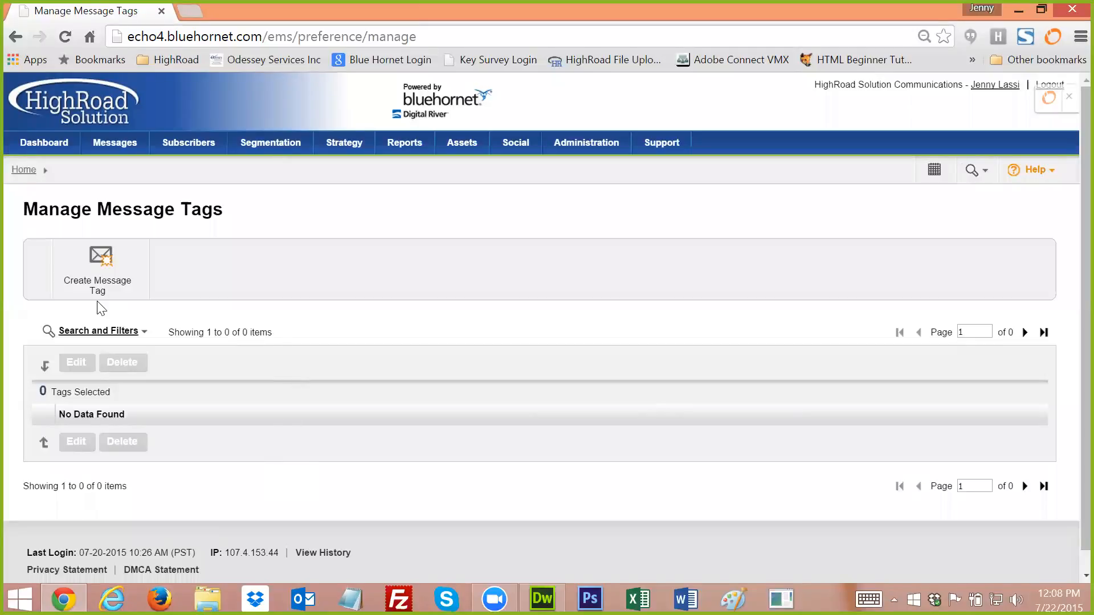
# Start a new message tag and name it "Bill Code Part 2".
pyautogui.click(103, 288)
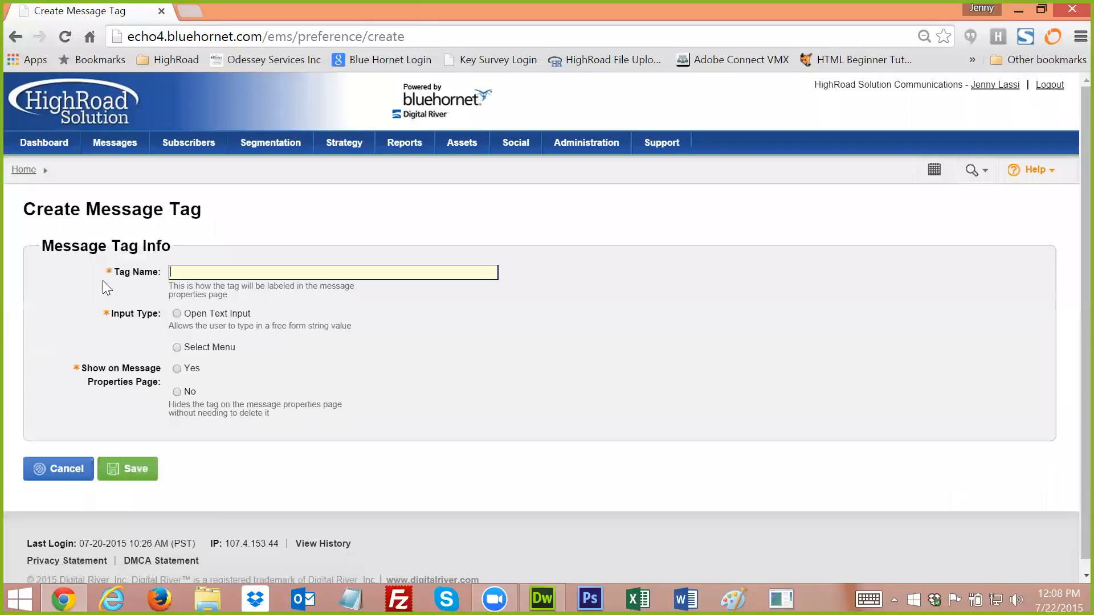
pyautogui.write('Bill Code')
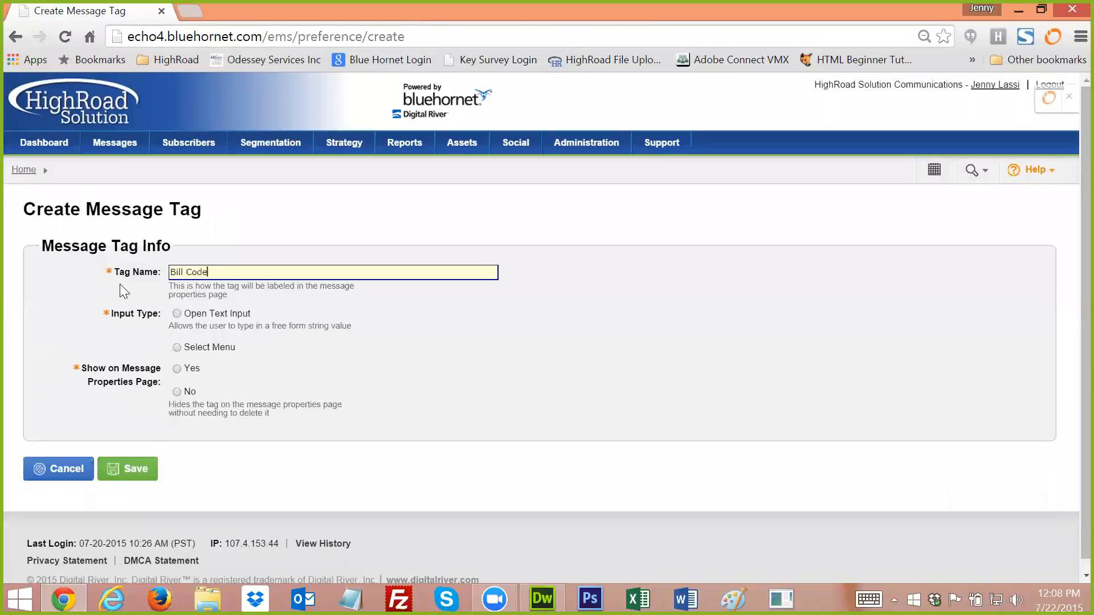
pyautogui.write(' (')
pyautogui.write('Part')
pyautogui.write(' 2')
# Set the tag's input type to Select Menu with the values 12345, 23456, 34567, 45678, 56789 and Other on separate lines.
pyautogui.click(177, 348)
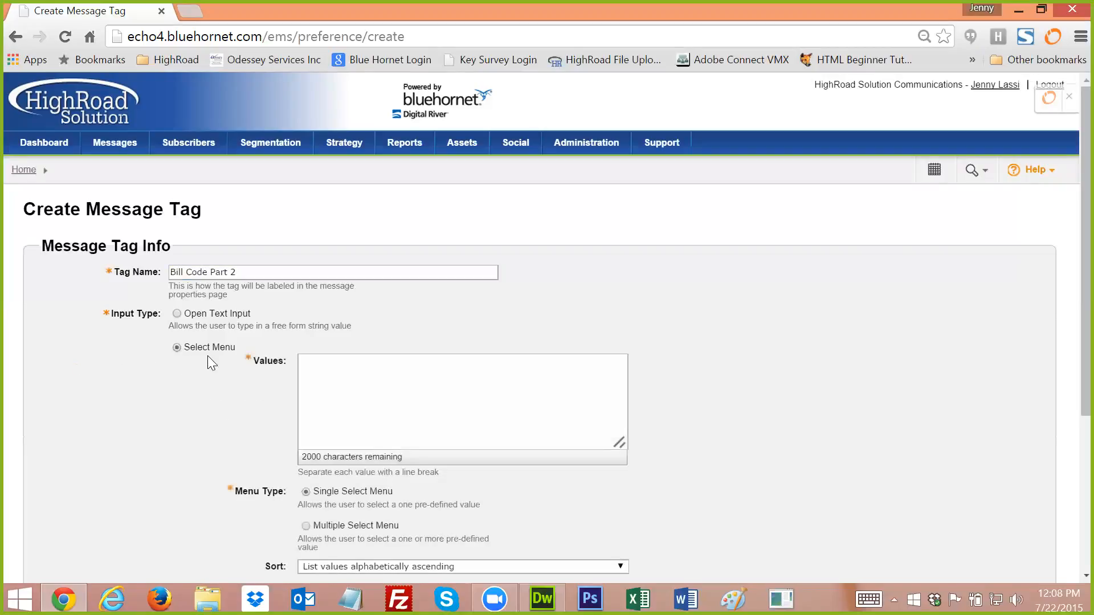
pyautogui.click(365, 384)
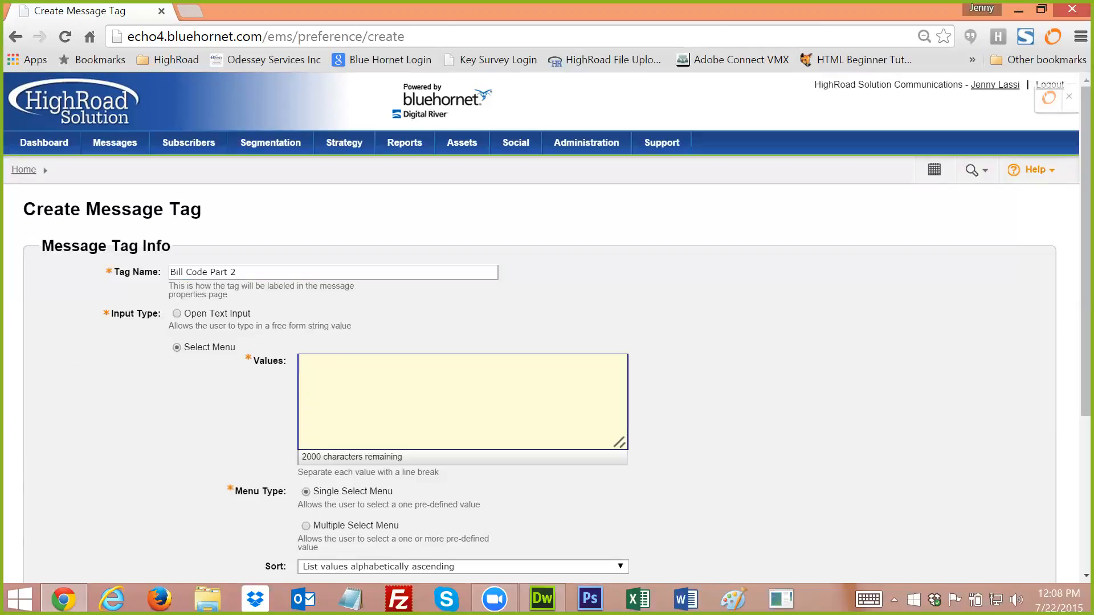
pyautogui.write('1234')
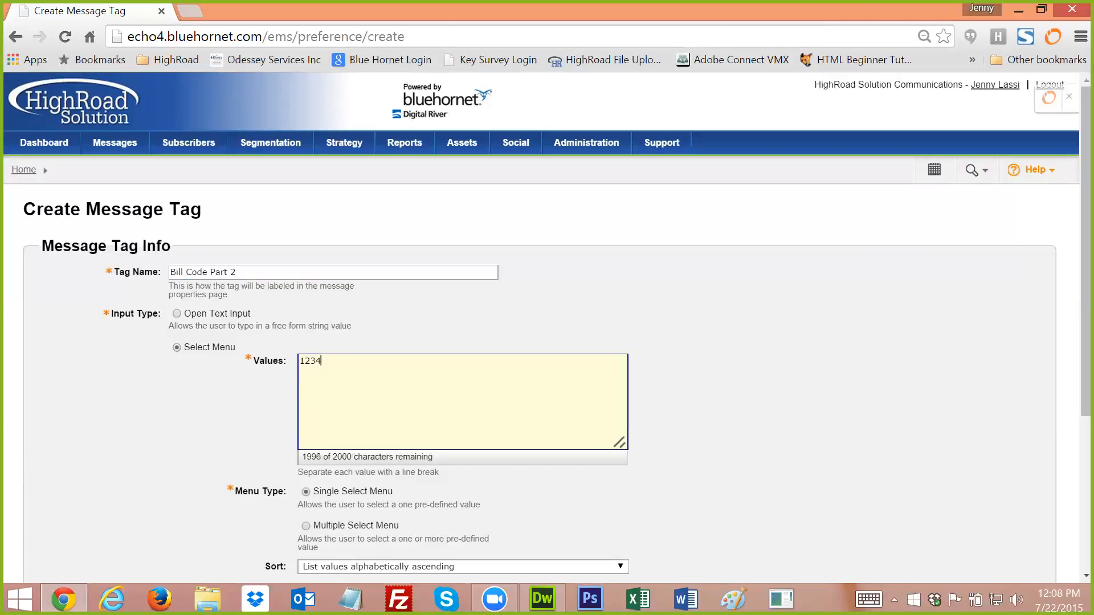
pyautogui.write('5 ')
pyautogui.write('23456')
pyautogui.press('Return')
pyautogui.write('34567')
pyautogui.press('Return')
pyautogui.write('45678')
pyautogui.press('Return')
pyautogui.write('56789 ')
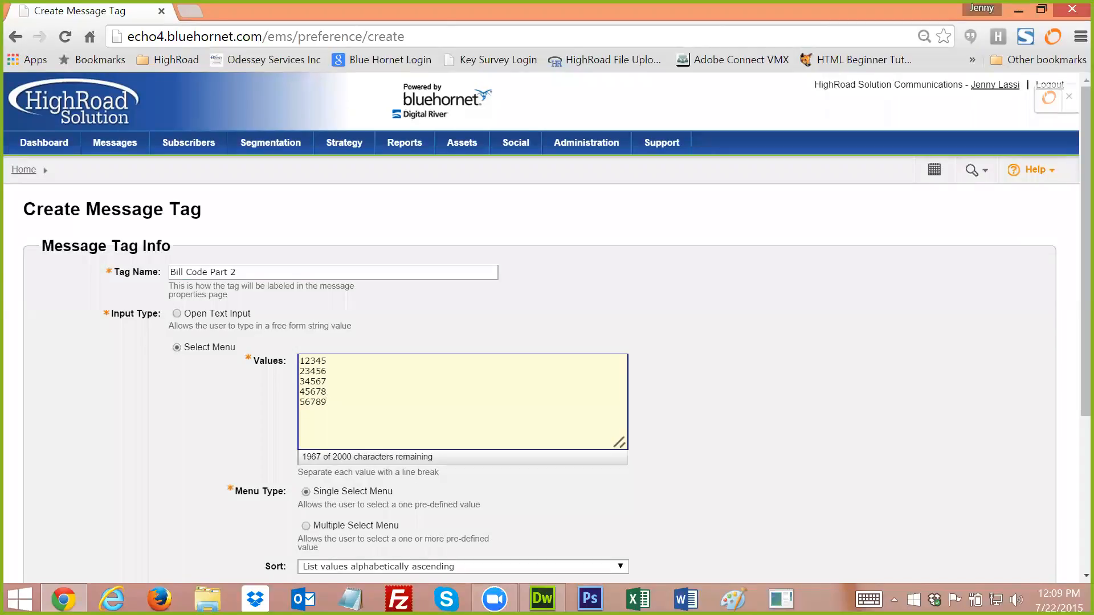
pyautogui.write('Other')
pyautogui.moveTo(324, 413); pyautogui.dragTo(299, 413)
# Make the tag a Multiple Select Menu and set its sorting to "List values in the above order".
pyautogui.scroll(-2, 241, 424)
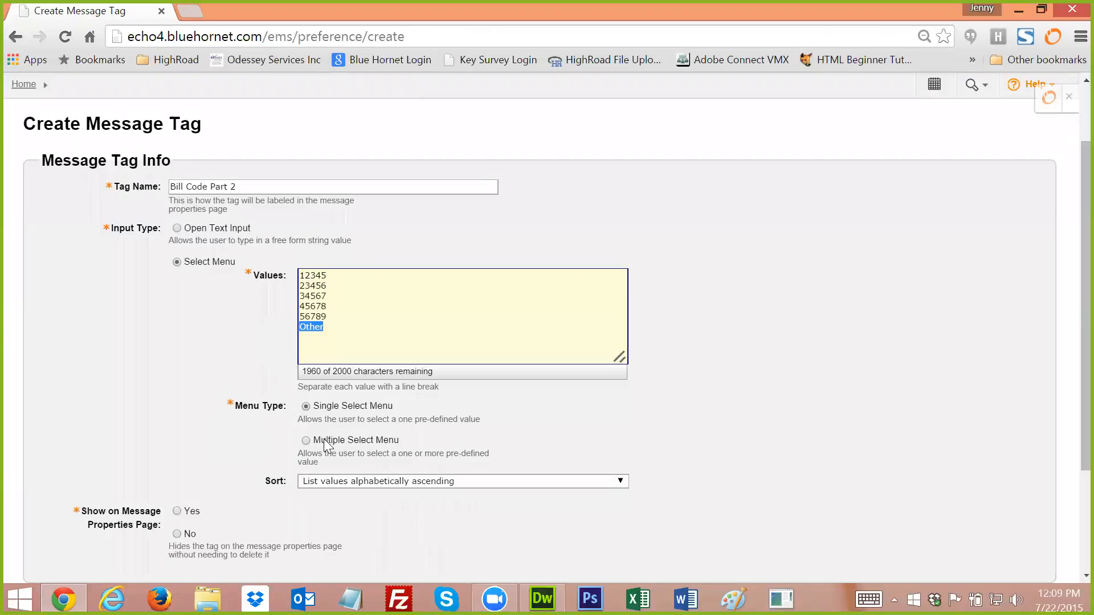
pyautogui.click(305, 440)
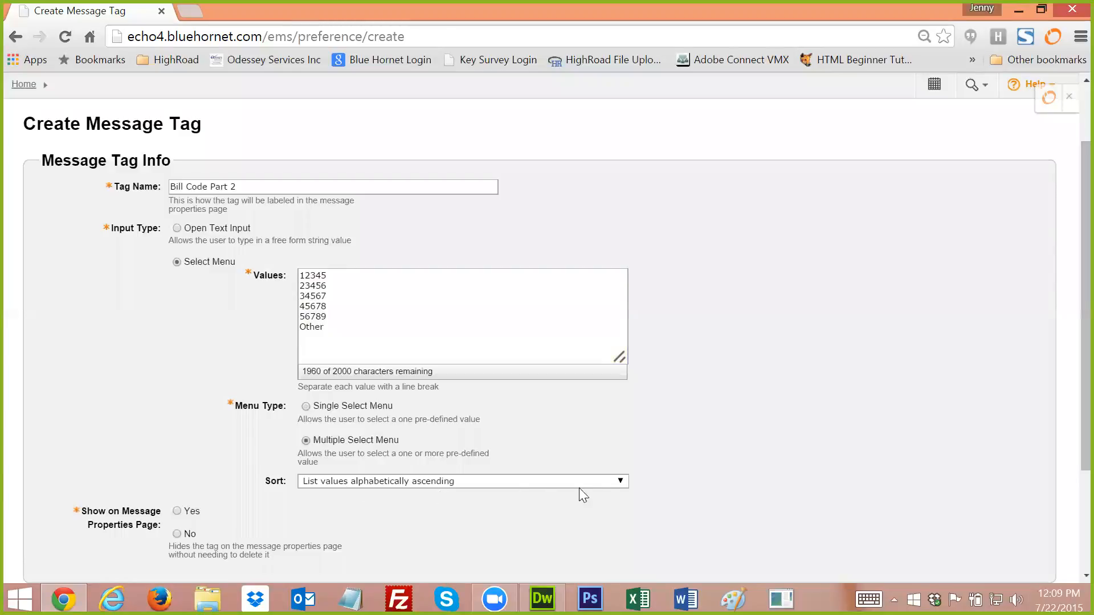
pyautogui.click(621, 483)
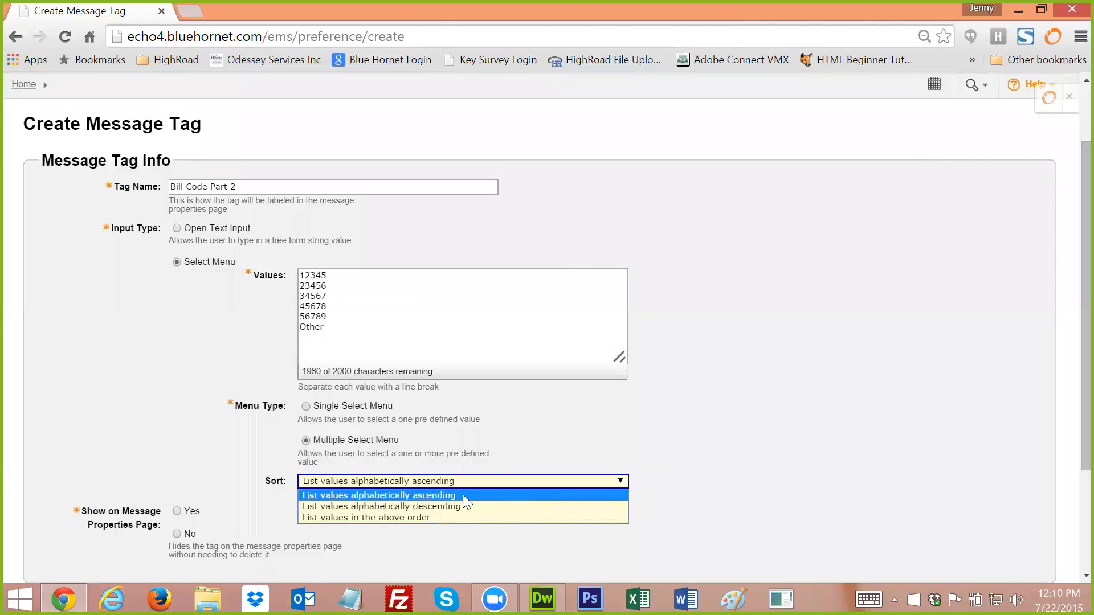
pyautogui.click(439, 518)
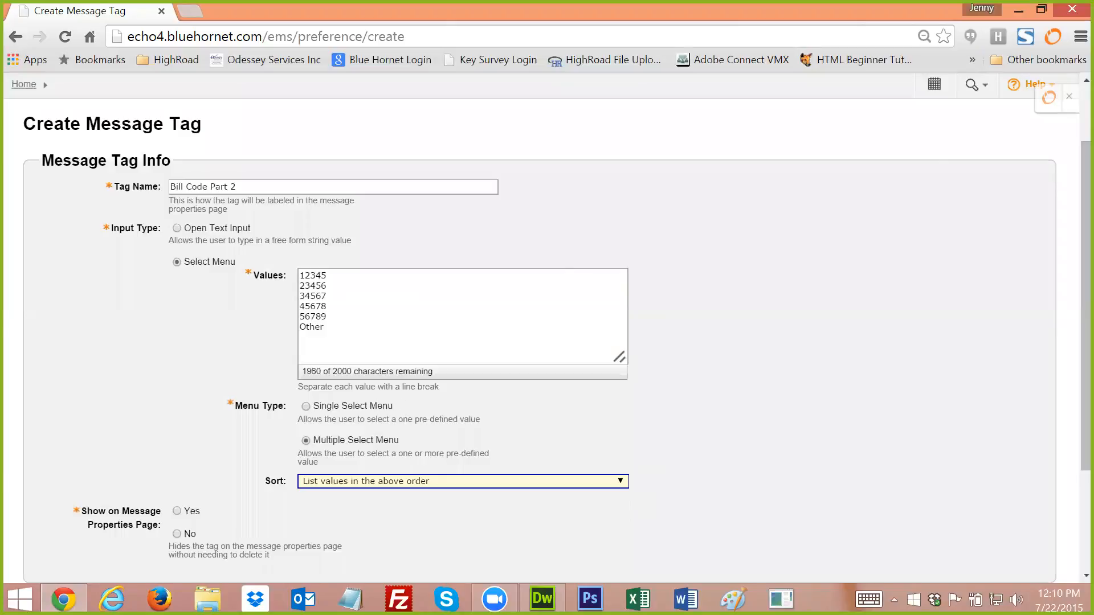
pyautogui.click(300, 276)
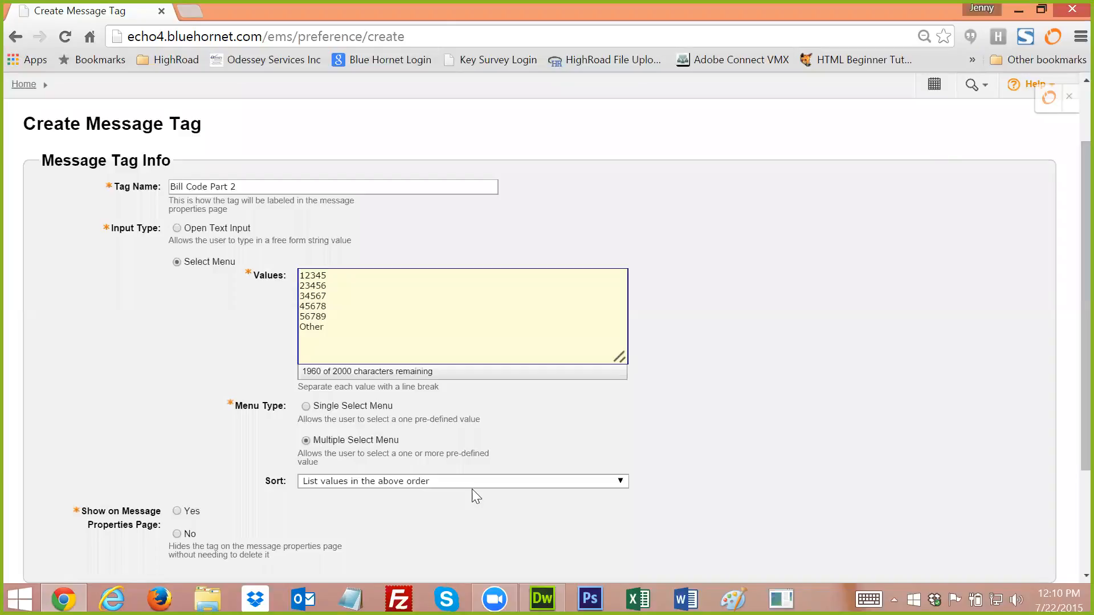
# Show the tag on the message properties page as a required field and save the tag.
pyautogui.scroll(-3, 472, 489)
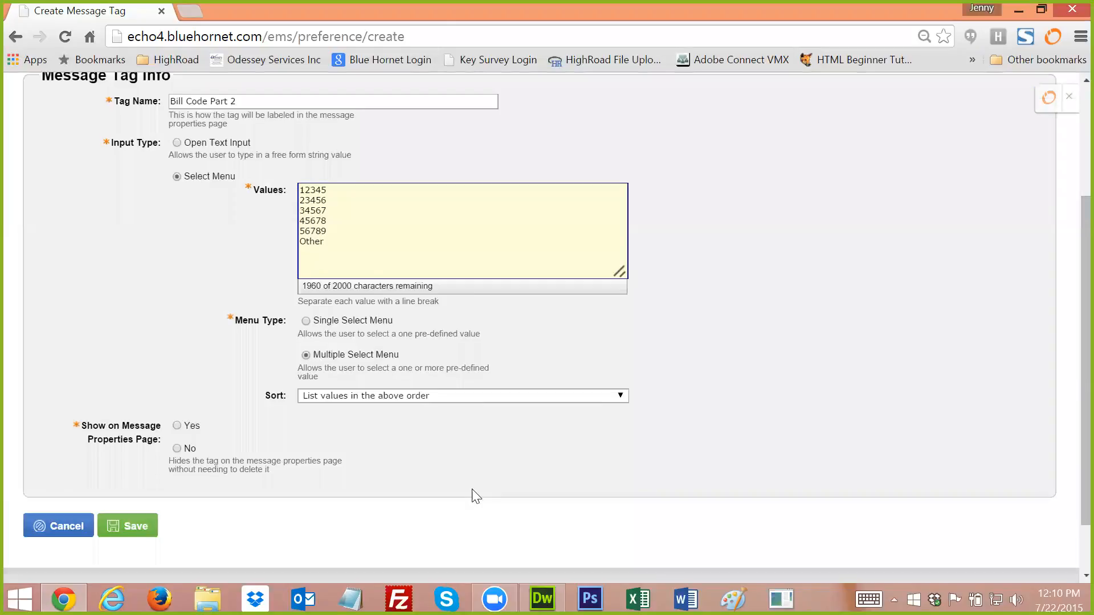
pyautogui.click(177, 424)
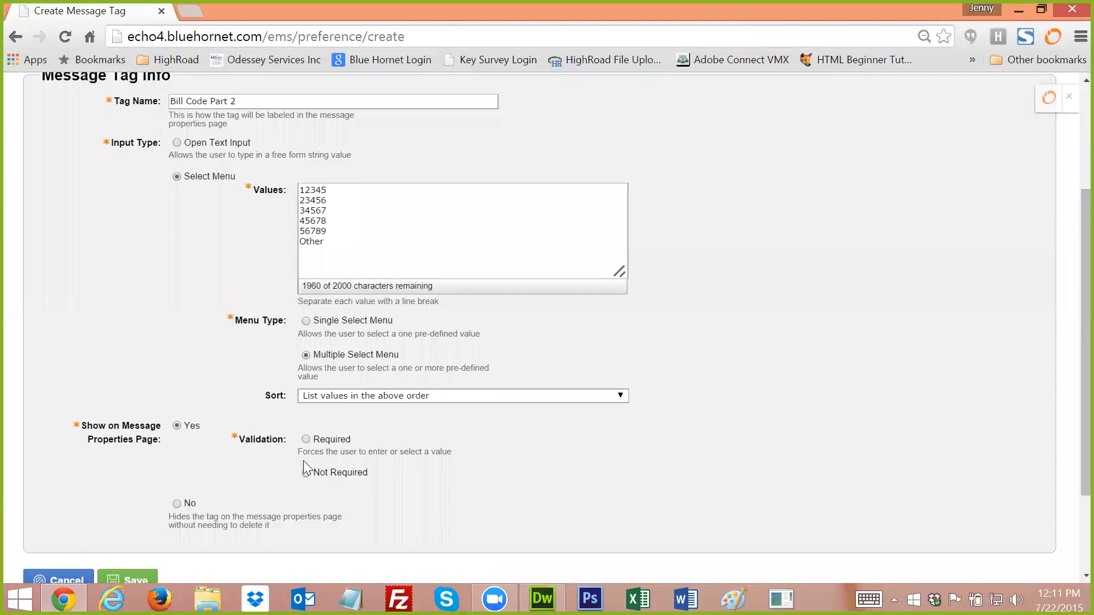
pyautogui.click(306, 440)
pyautogui.scroll(-3, 258, 469)
pyautogui.click(140, 495)
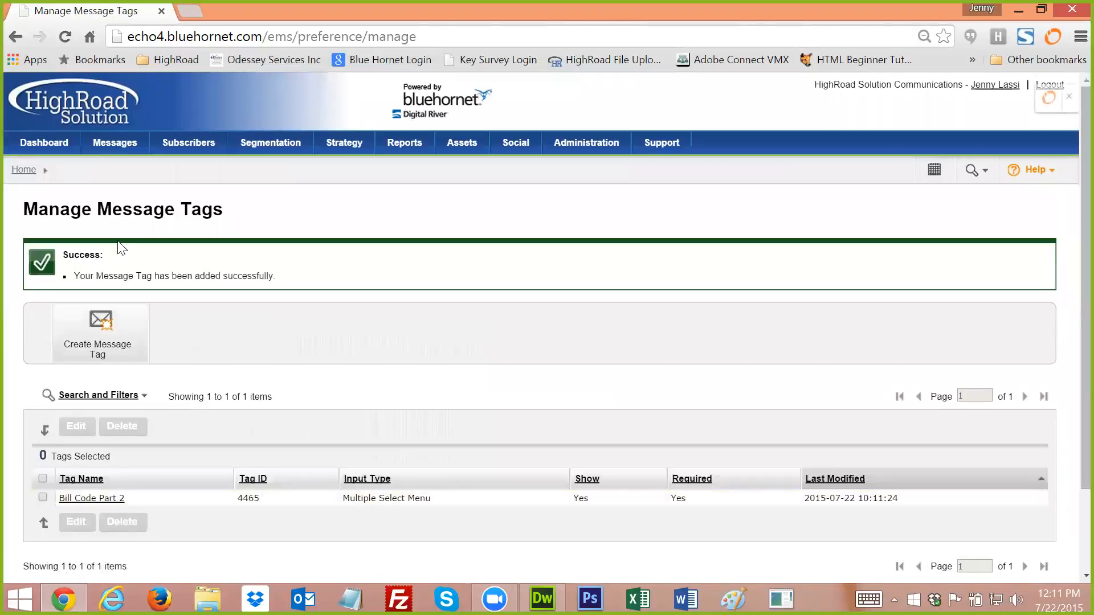
# Open a new message and check its Message Details for the Bill Code Part 2 field.
pyautogui.moveTo(116, 159)
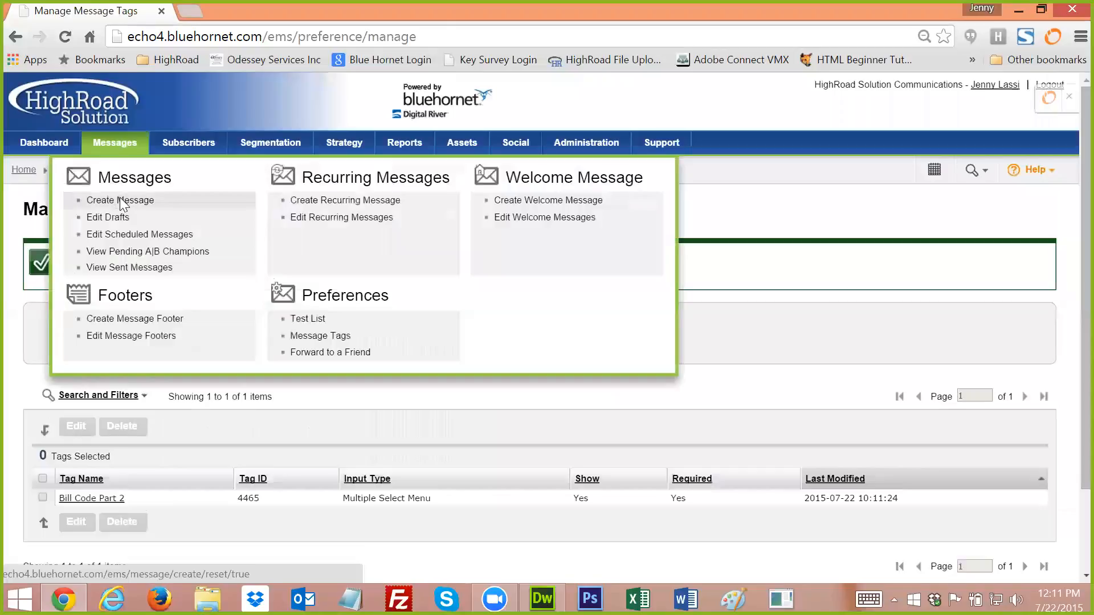
pyautogui.click(120, 197)
pyautogui.scroll(-1, 157, 408)
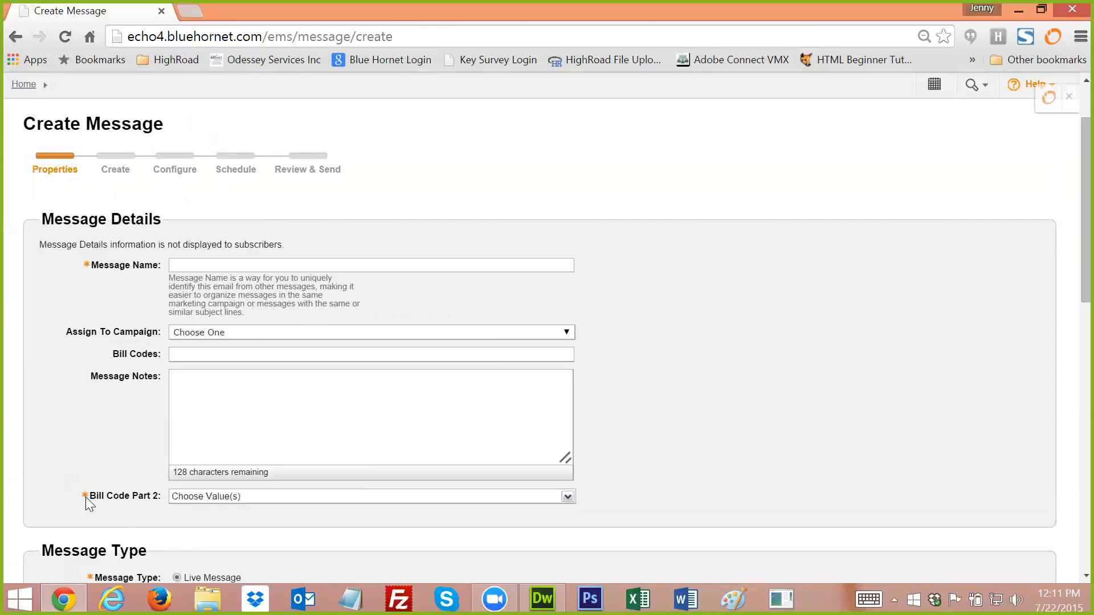
pyautogui.scroll(1, 90, 454)
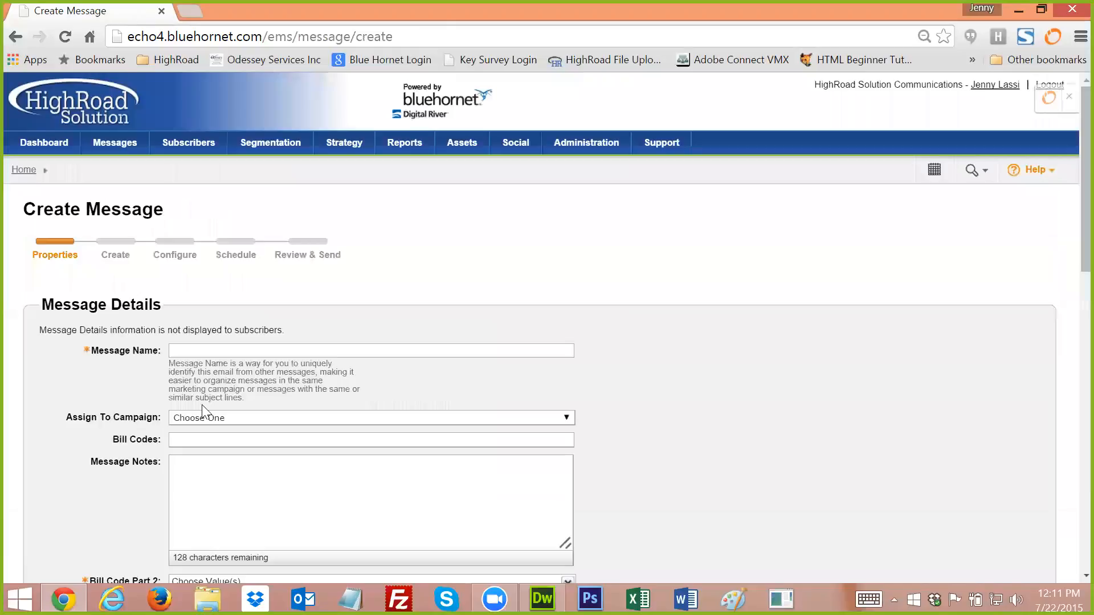
# Create a new message tag from the message tag settings and name it Campaign Multi-Select.
pyautogui.moveTo(571, 149)
pyautogui.click(899, 204)
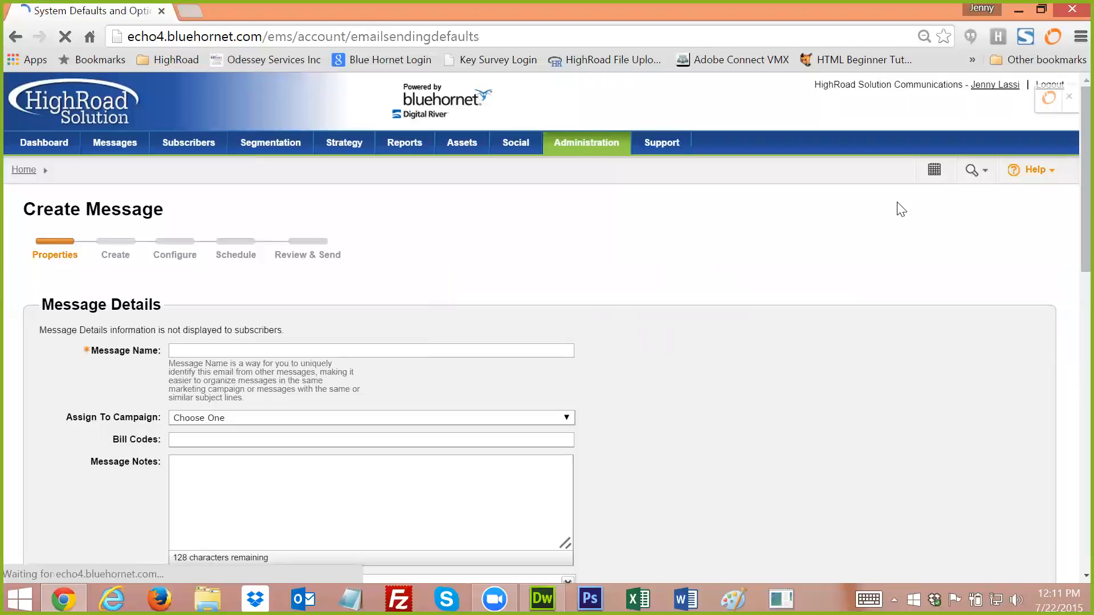
pyautogui.scroll(-2, 332, 439)
pyautogui.click(222, 406)
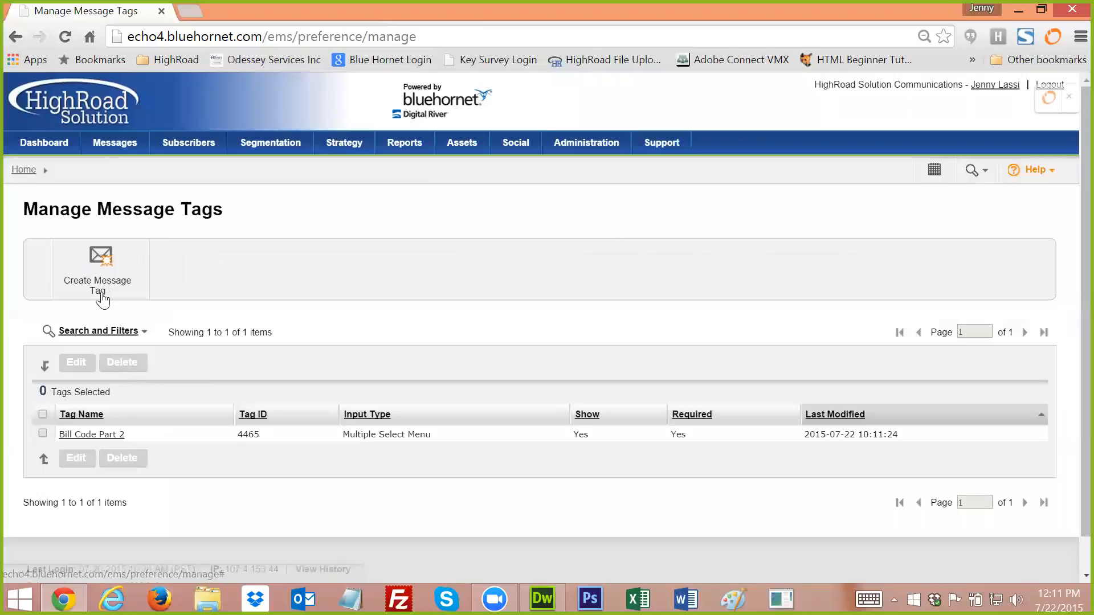
pyautogui.click(98, 279)
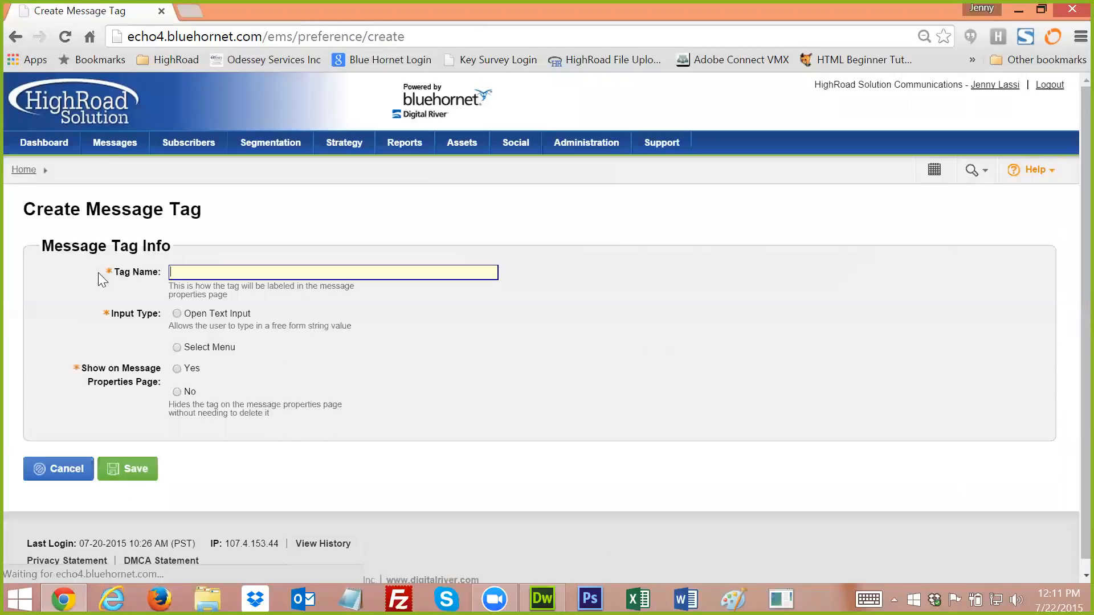
pyautogui.write('Campaign')
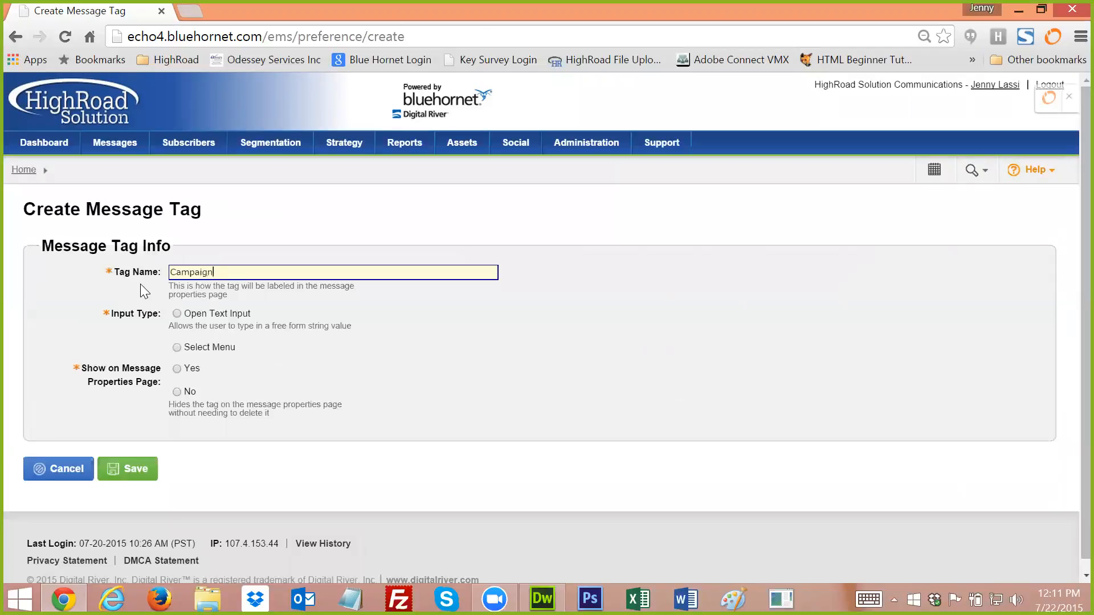
pyautogui.write(' Multi-Select')
# Set the tag's input type to Select Menu with the values MKT, COMM and ADVO on separate lines.
pyautogui.click(177, 348)
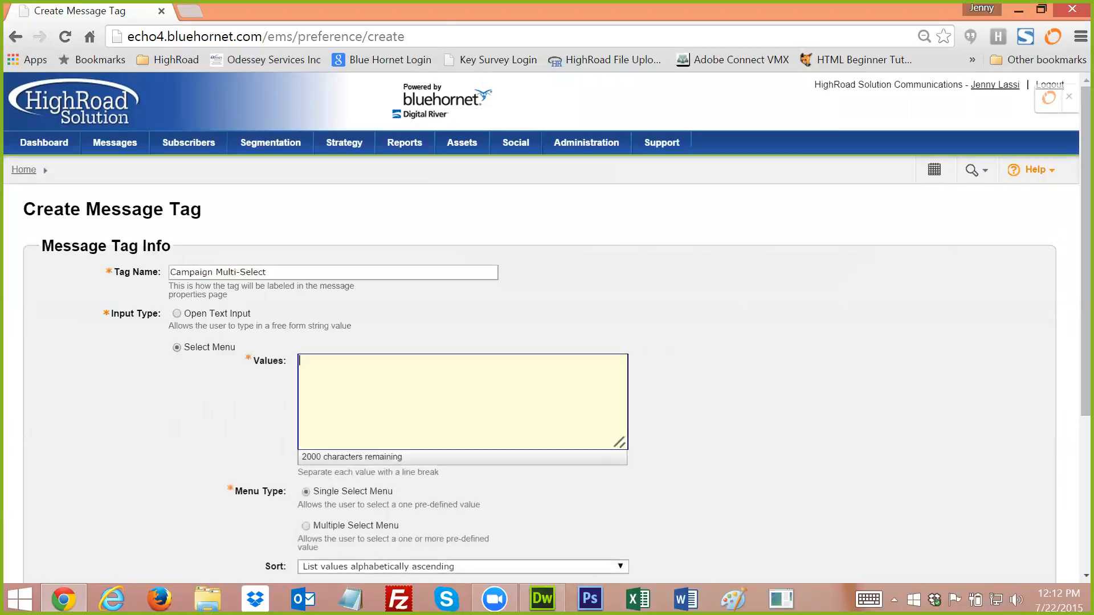
pyautogui.write('MKT')
pyautogui.press('Return')
pyautogui.write('COMM')
pyautogui.press('Return')
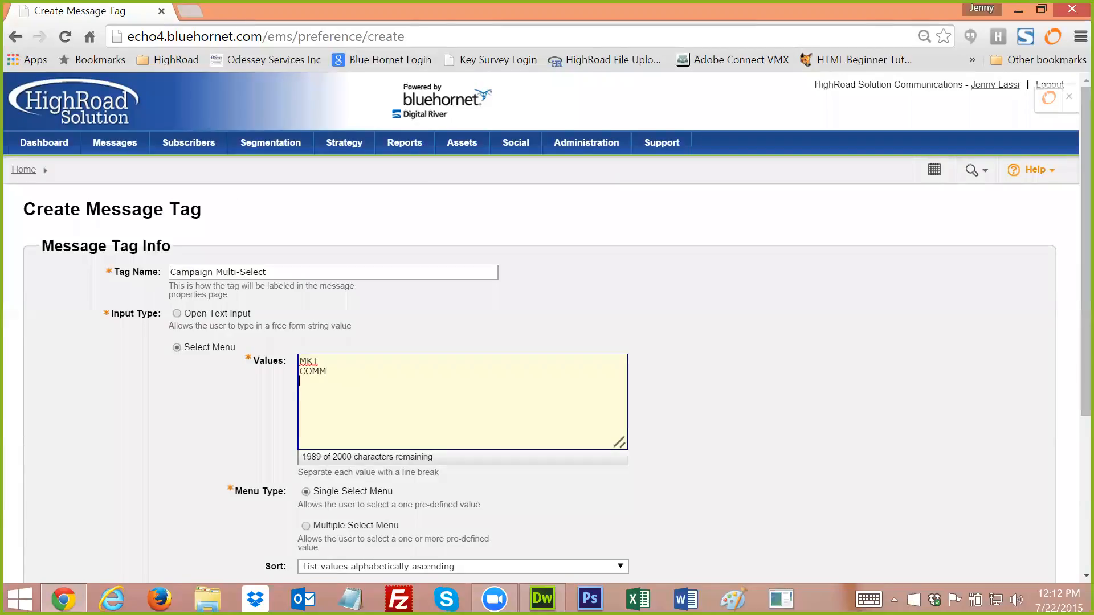
pyautogui.write('ADVO')
pyautogui.press('Return')
# Make the Campaign Multi-Select tag a Multiple Select Menu.
pyautogui.scroll(-2, 256, 437)
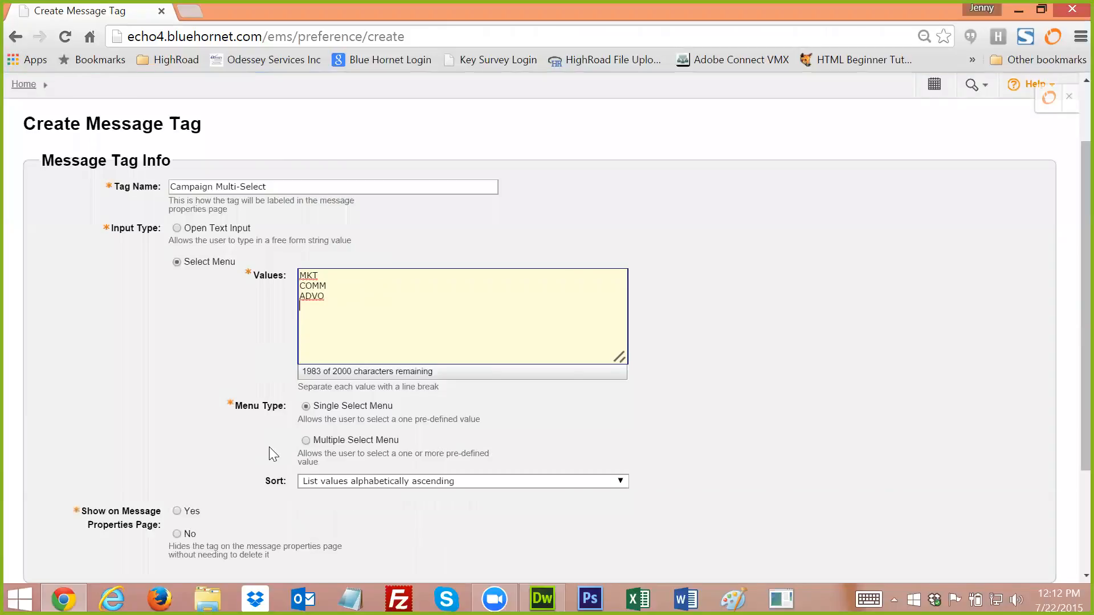
pyautogui.click(306, 440)
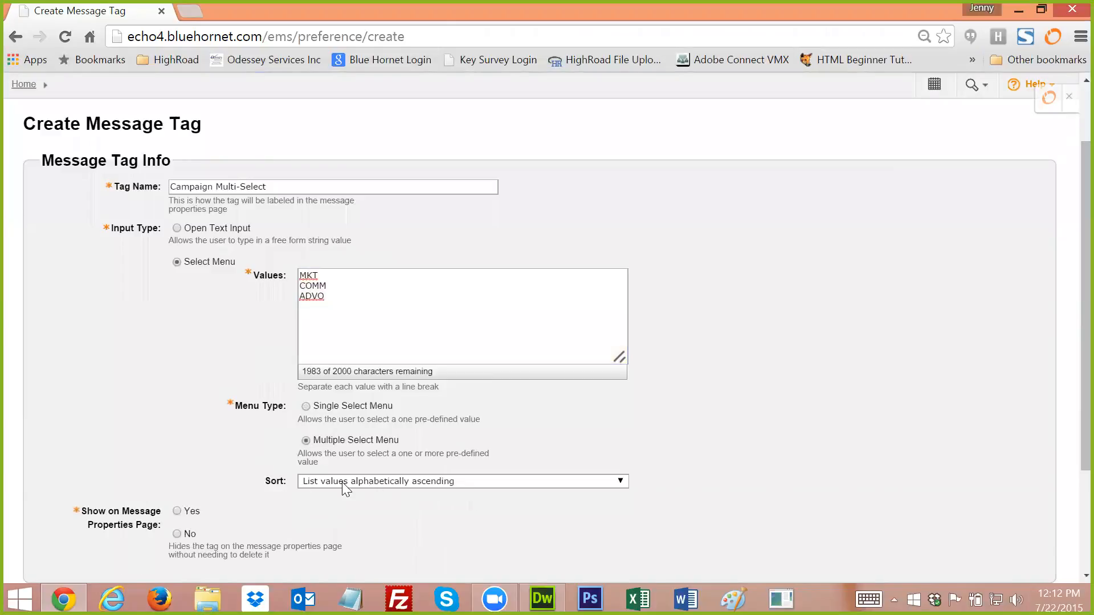
pyautogui.click(459, 481)
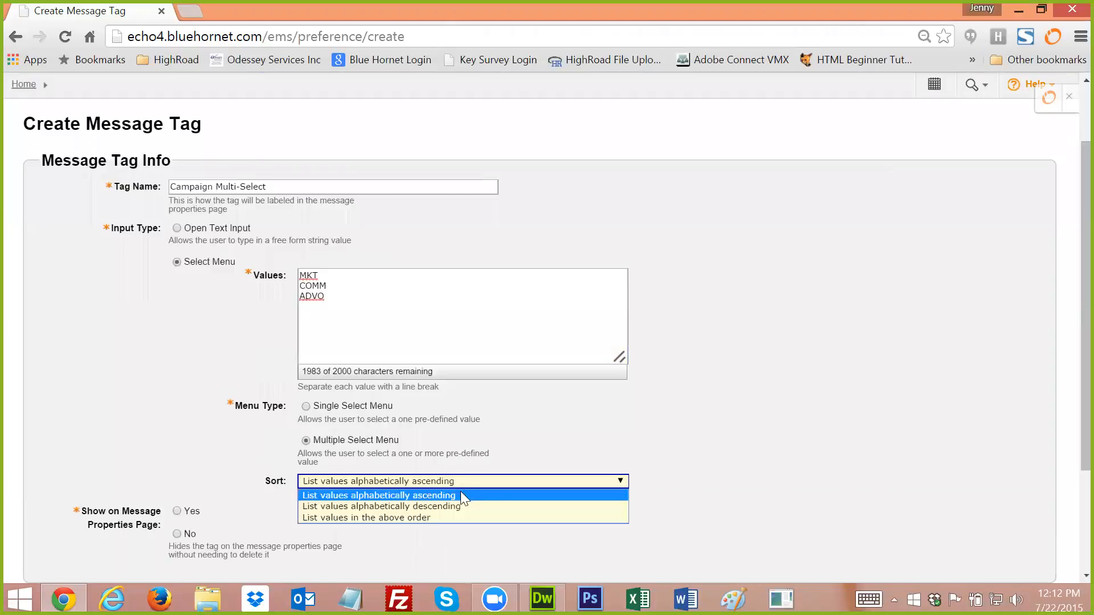
pyautogui.click(234, 460)
# Add Other as the last value of the tag and set the sorting to "List values in the above order".
pyautogui.click(326, 296)
pyautogui.press('Return')
pyautogui.write('O')
pyautogui.press('BackSpace')
pyautogui.write('Other')
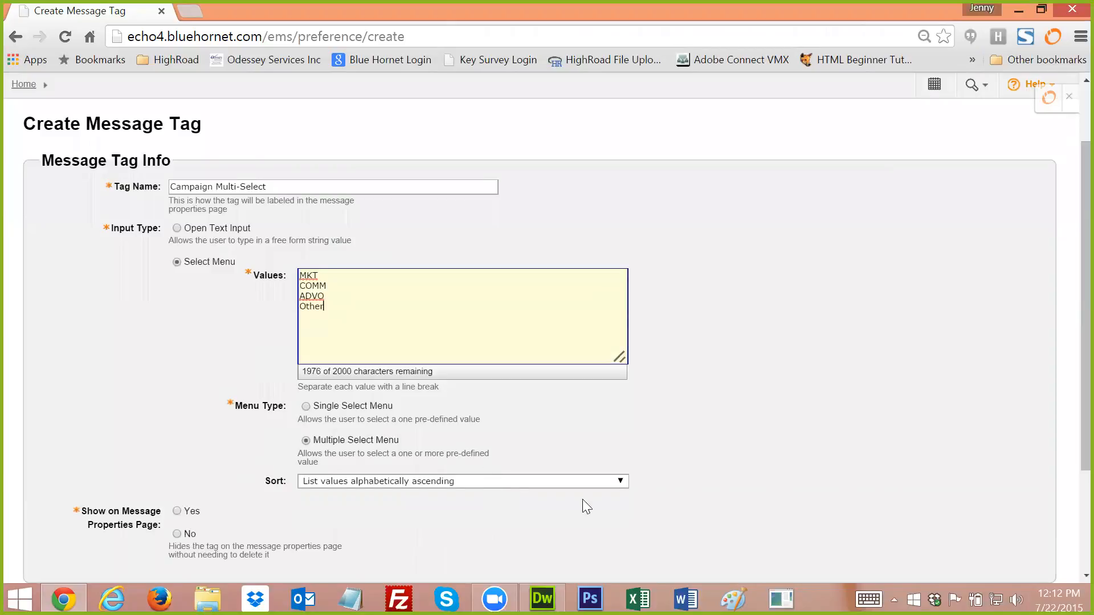
pyautogui.click(609, 483)
pyautogui.click(574, 517)
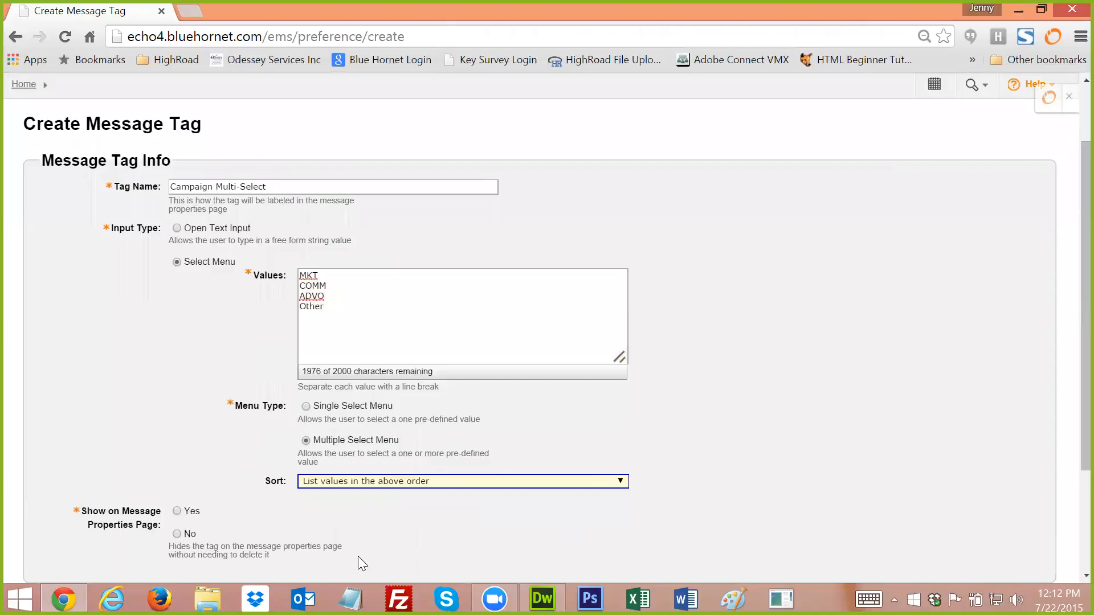
# Show the Campaign Multi-Select tag on the message properties page as a required field and save the tag.
pyautogui.scroll(-3, 358, 555)
pyautogui.click(177, 425)
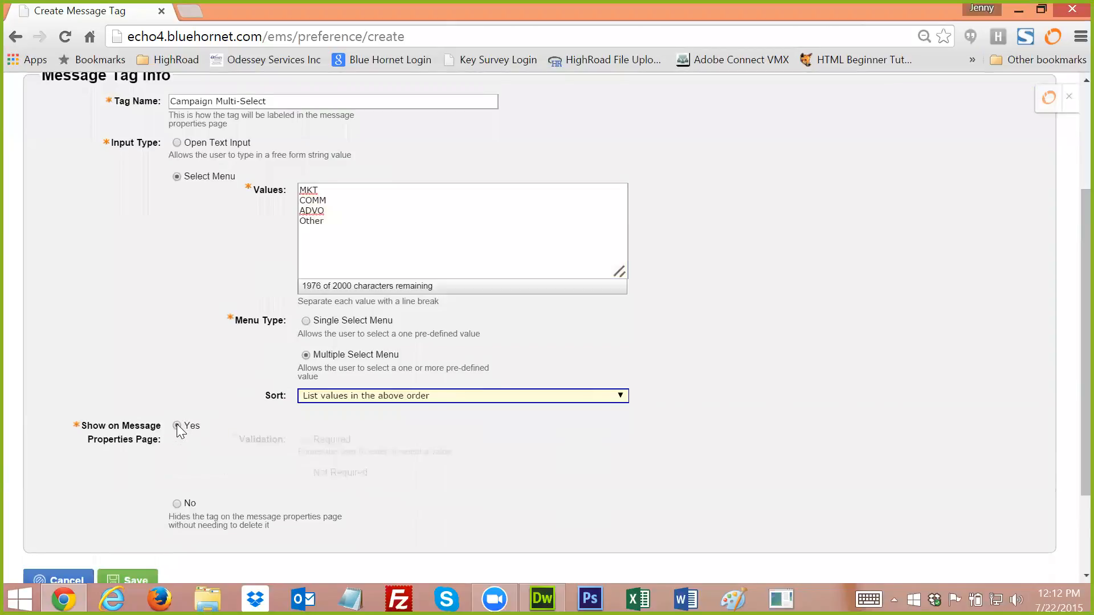
pyautogui.click(306, 440)
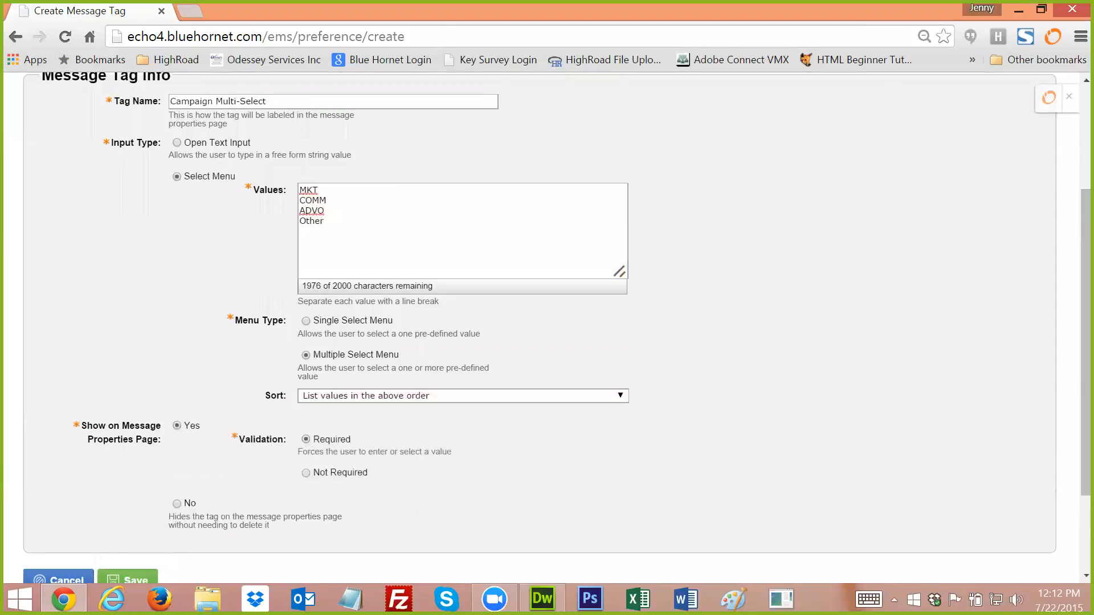
pyautogui.scroll(-3, 281, 480)
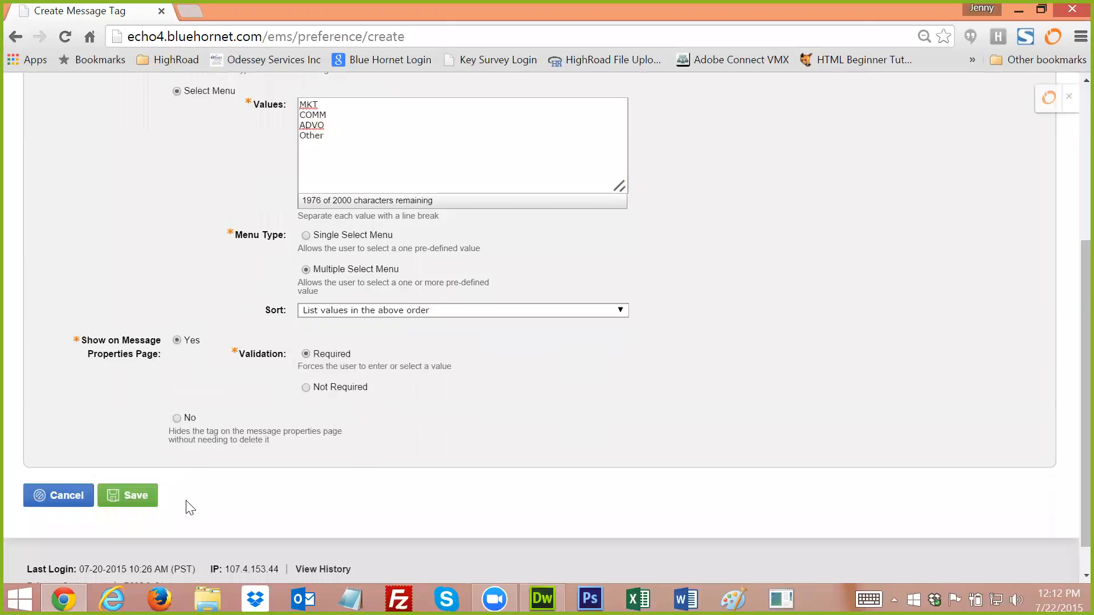
pyautogui.click(136, 503)
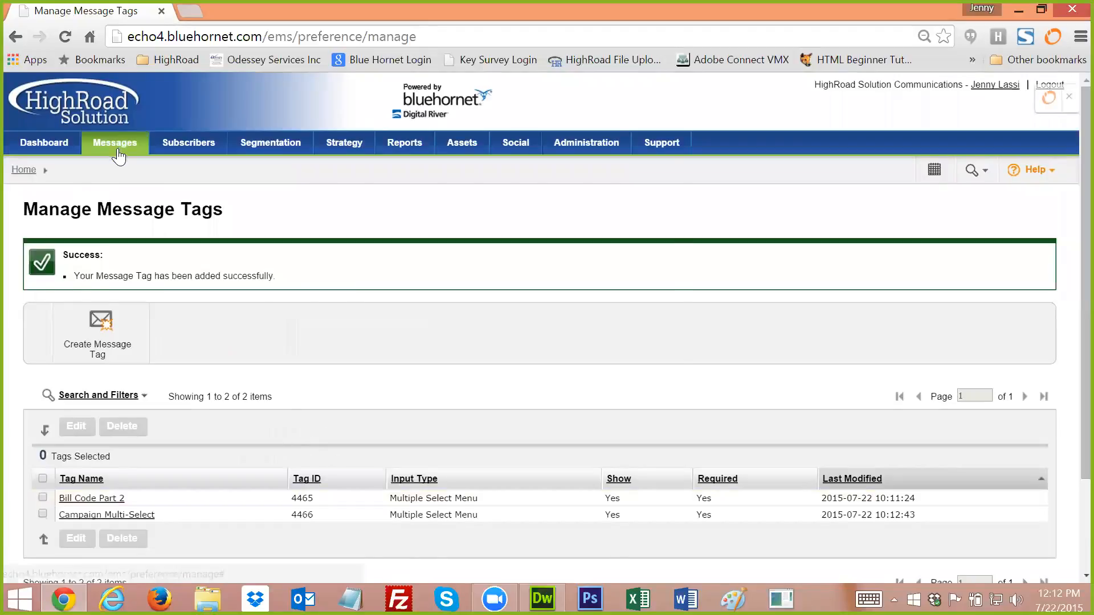
# Start a new message and name it One Stop Demo Training.
pyautogui.moveTo(114, 143)
pyautogui.click(113, 204)
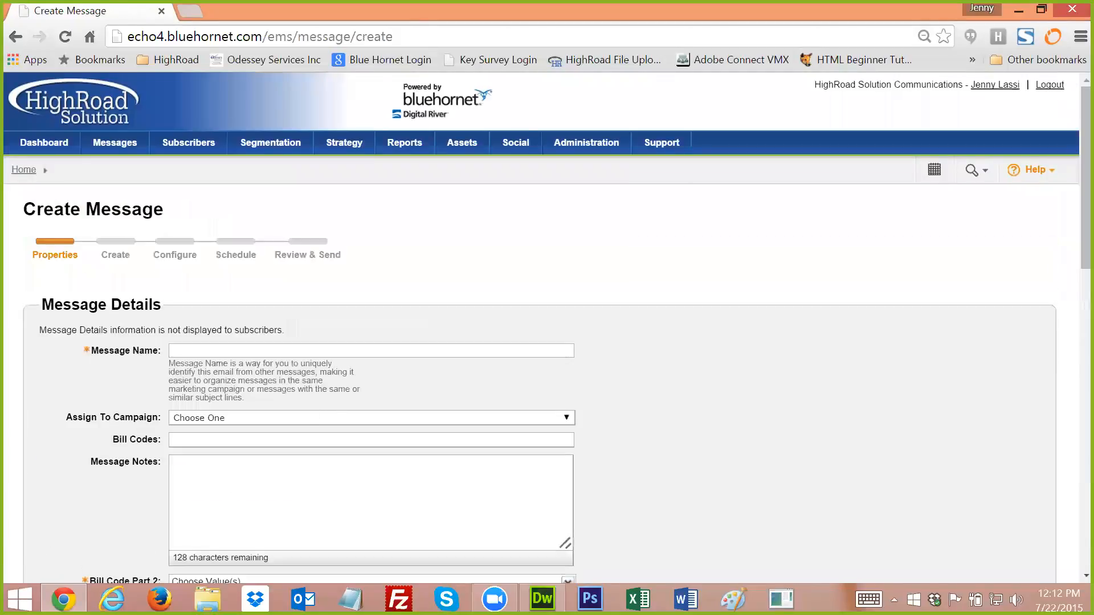
pyautogui.scroll(-1, 114, 205)
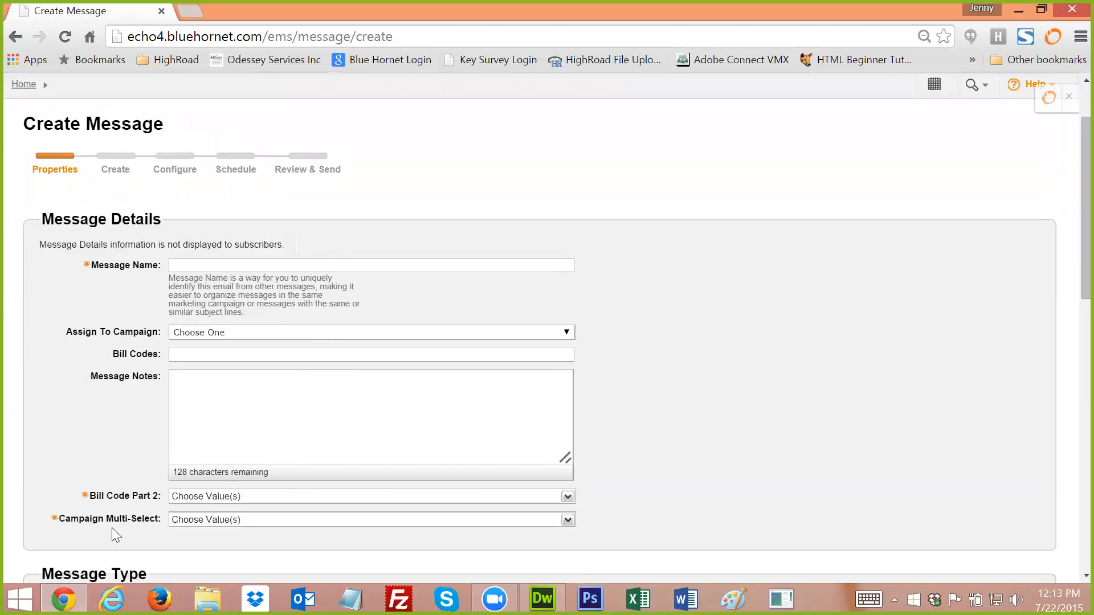
pyautogui.click(171, 265)
pyautogui.write('One Stop Demo Training')
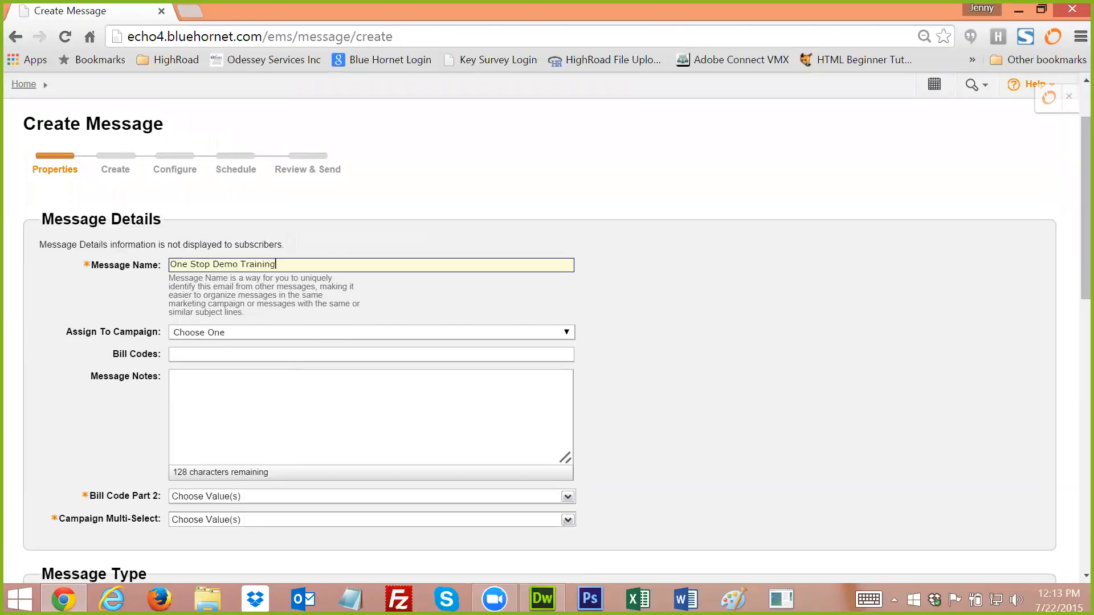
# Set the message type to Basic Test Message and try to continue without filling in the required tags.
pyautogui.scroll(-6, 697, 470)
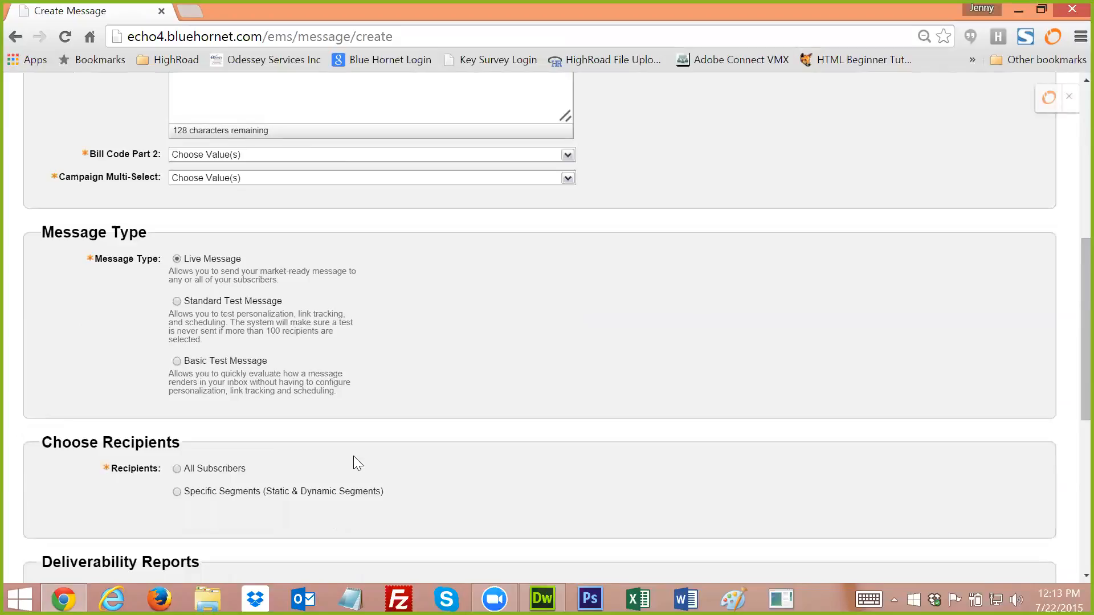
pyautogui.scroll(-2, 353, 458)
pyautogui.click(176, 276)
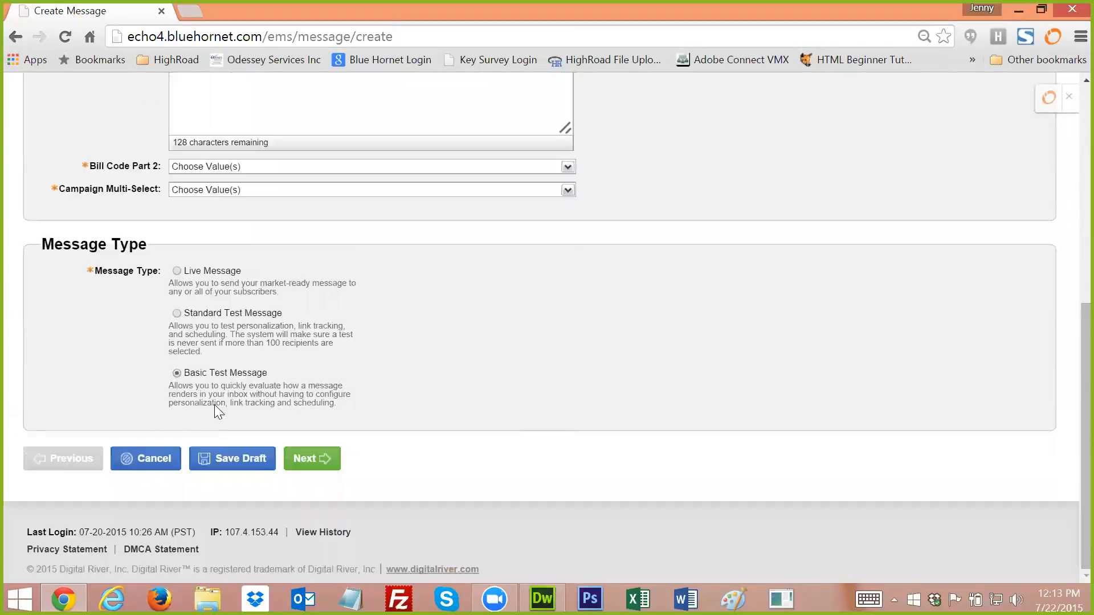
pyautogui.click(312, 458)
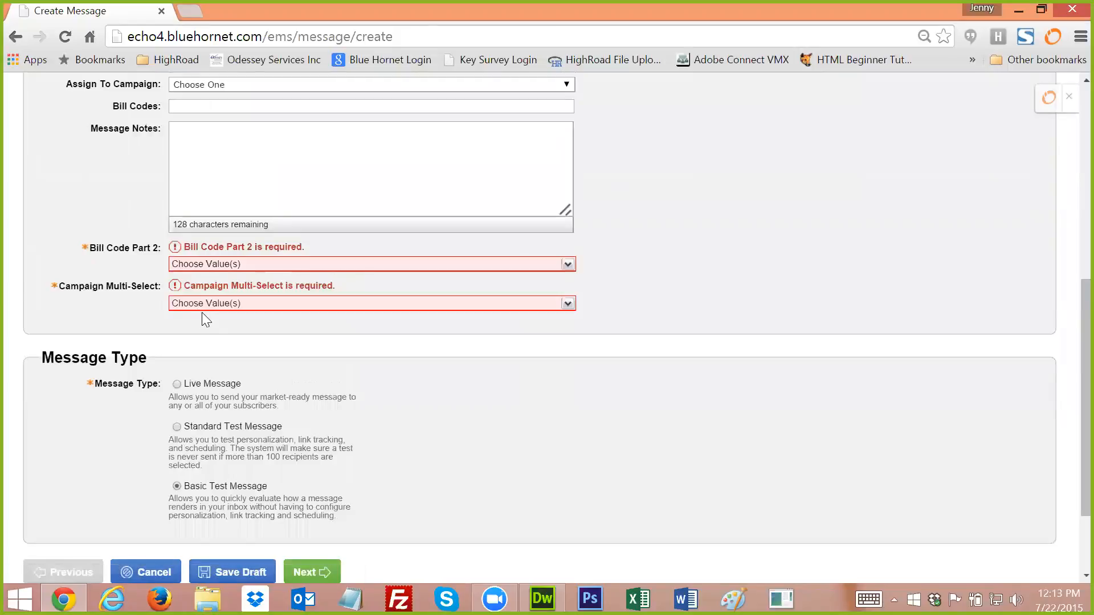
# Choose the values 12345 and 23456 for the Bill Code Part 2 tag.
pyautogui.scroll(2, 239, 342)
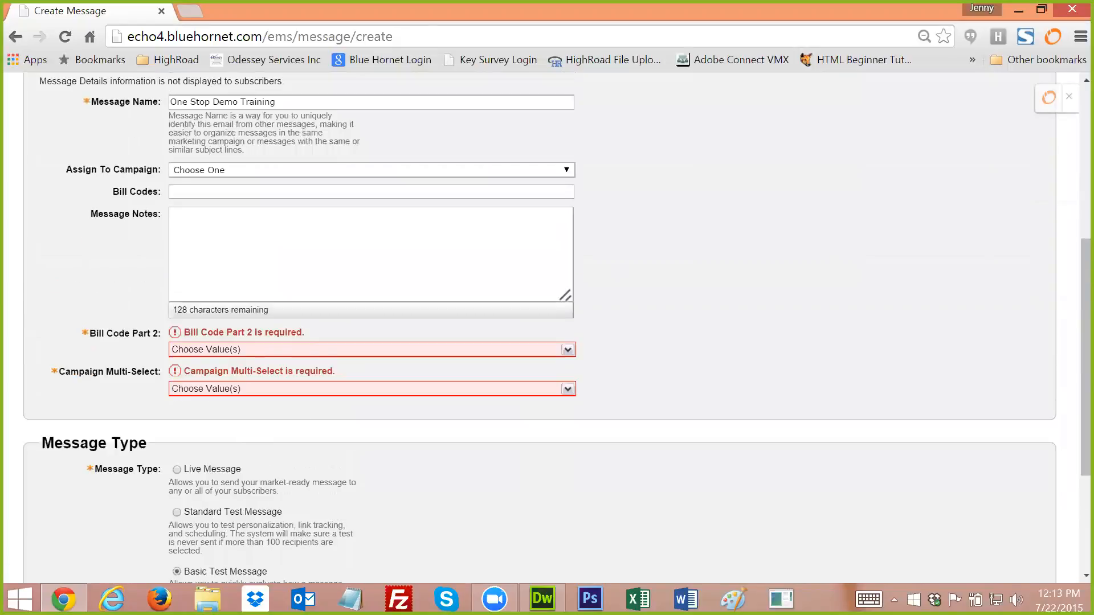
pyautogui.scroll(2, 547, 331)
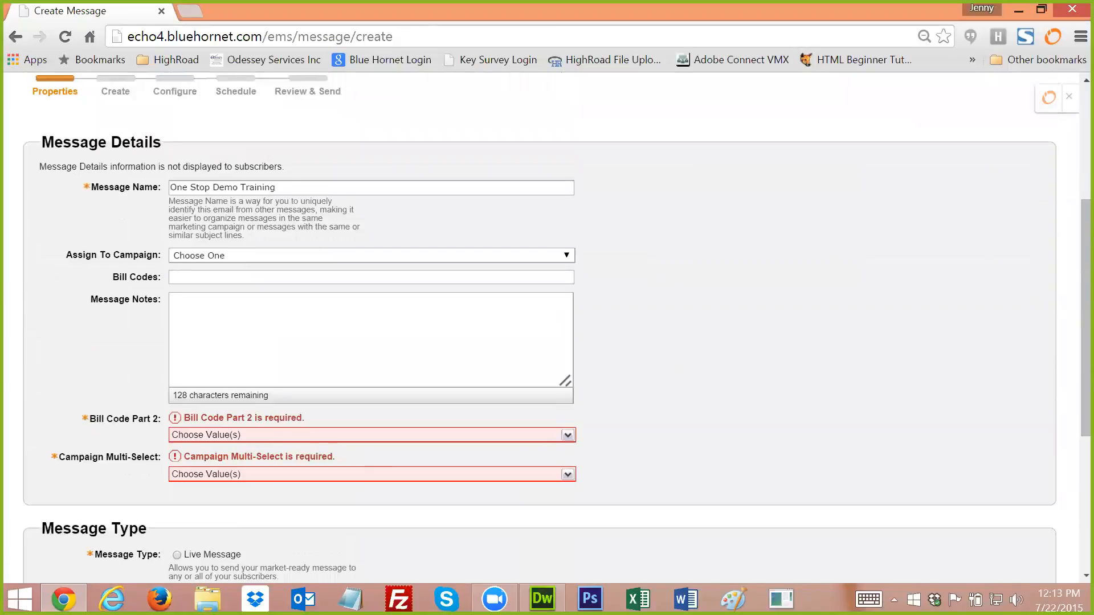
pyautogui.click(568, 436)
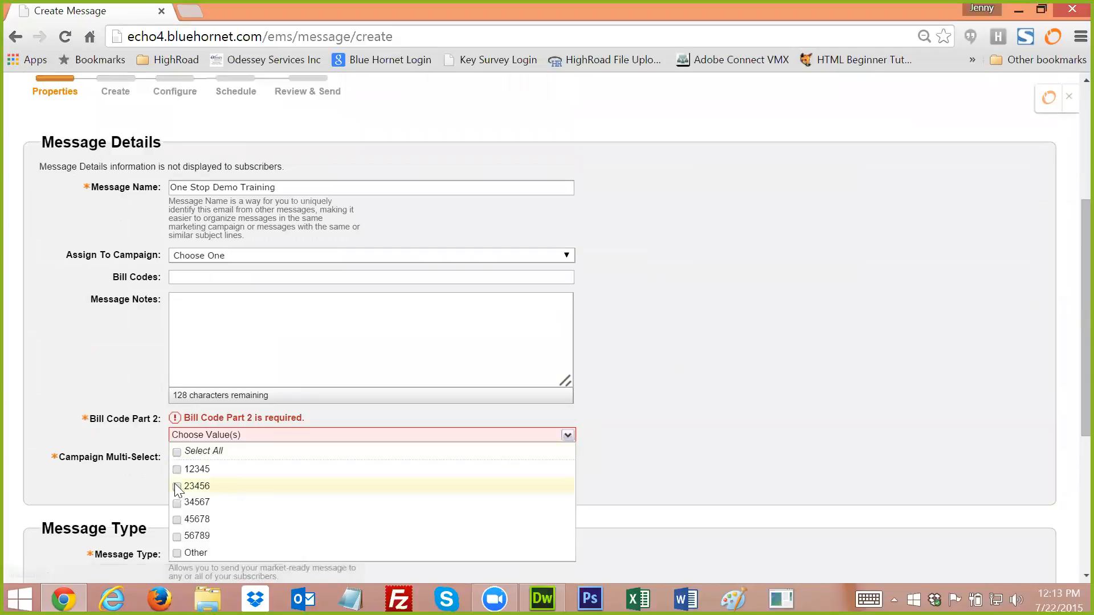
pyautogui.click(176, 469)
pyautogui.click(177, 454)
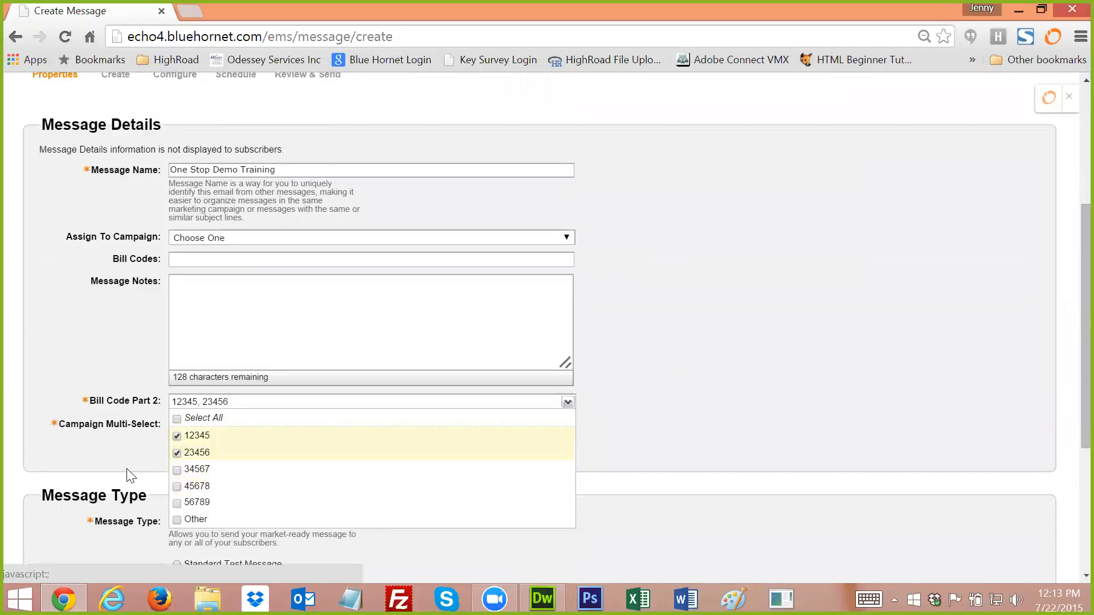
pyautogui.click(123, 454)
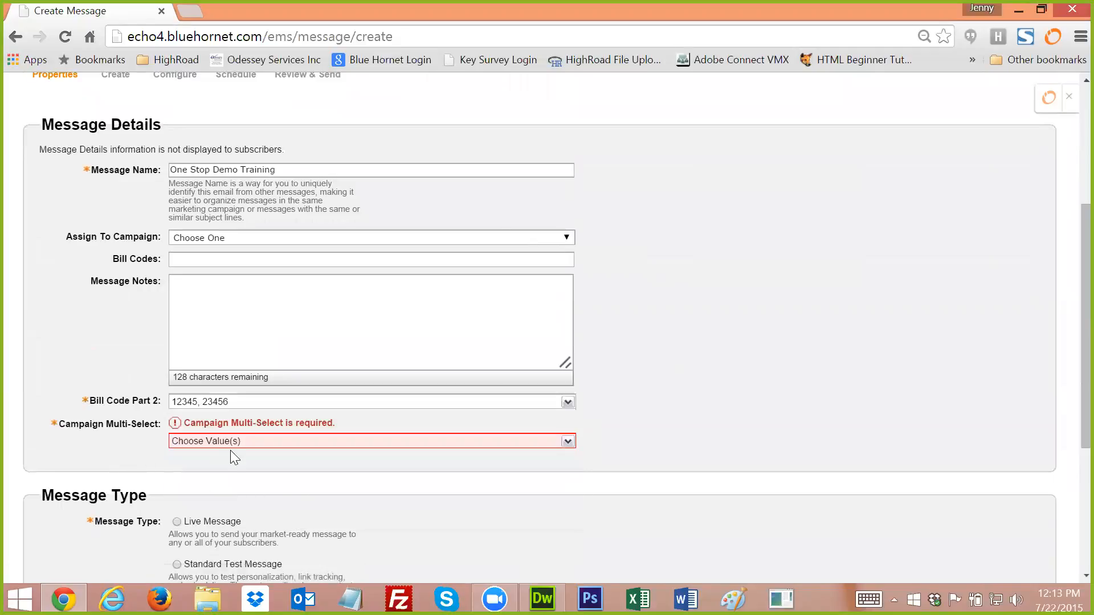
# Choose the values MKT and ADVO for the Campaign Multi-Select tag.
pyautogui.click(566, 443)
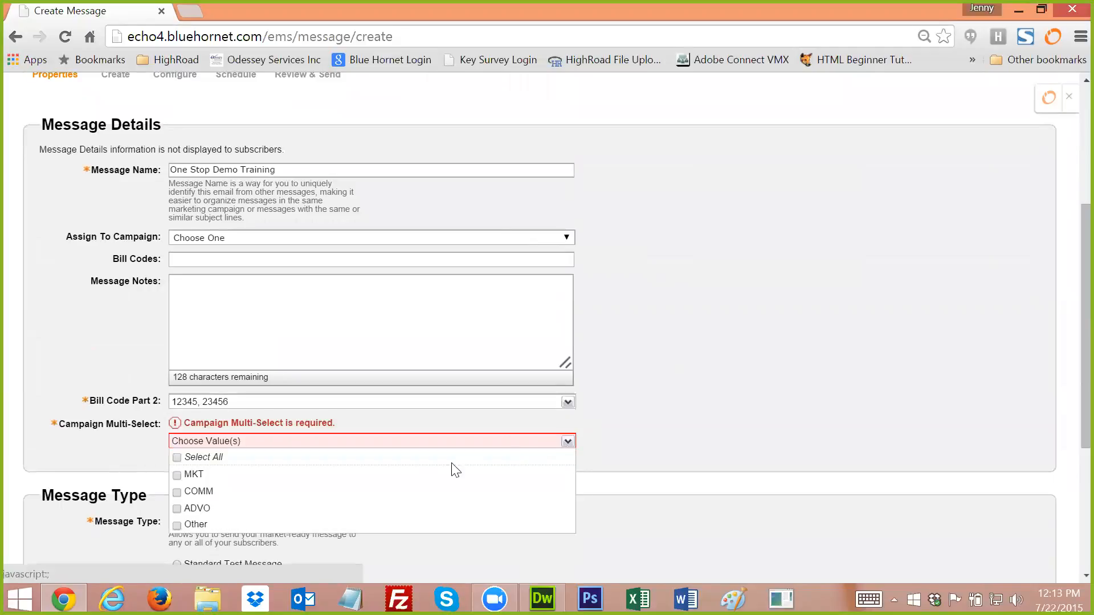
pyautogui.click(179, 475)
pyautogui.click(176, 427)
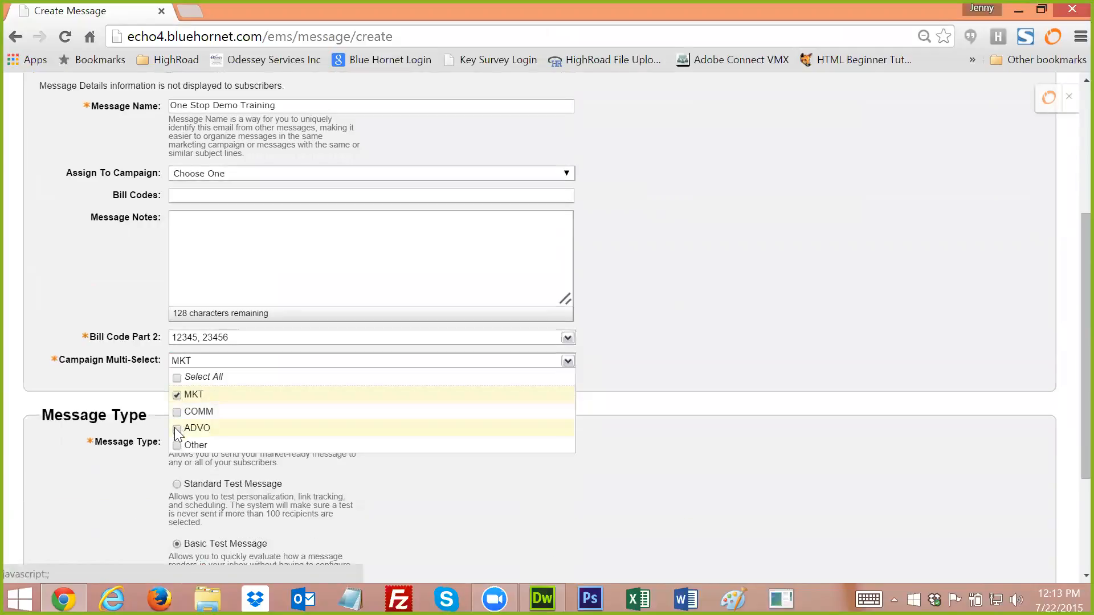
pyautogui.click(409, 495)
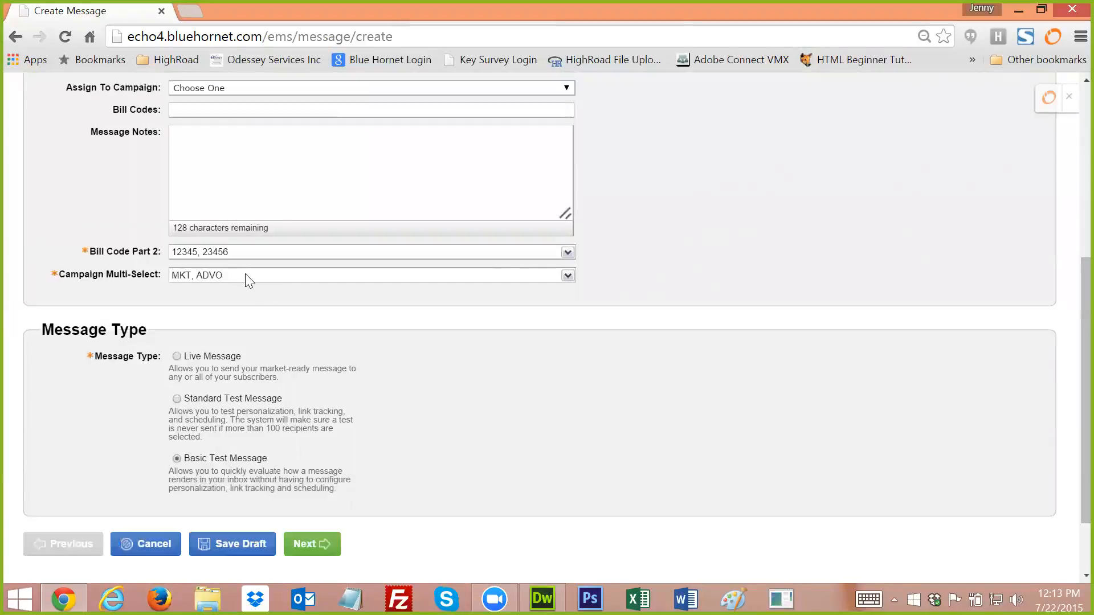
# Continue to the message's Create stage and go back to its Properties stage.
pyautogui.click(309, 548)
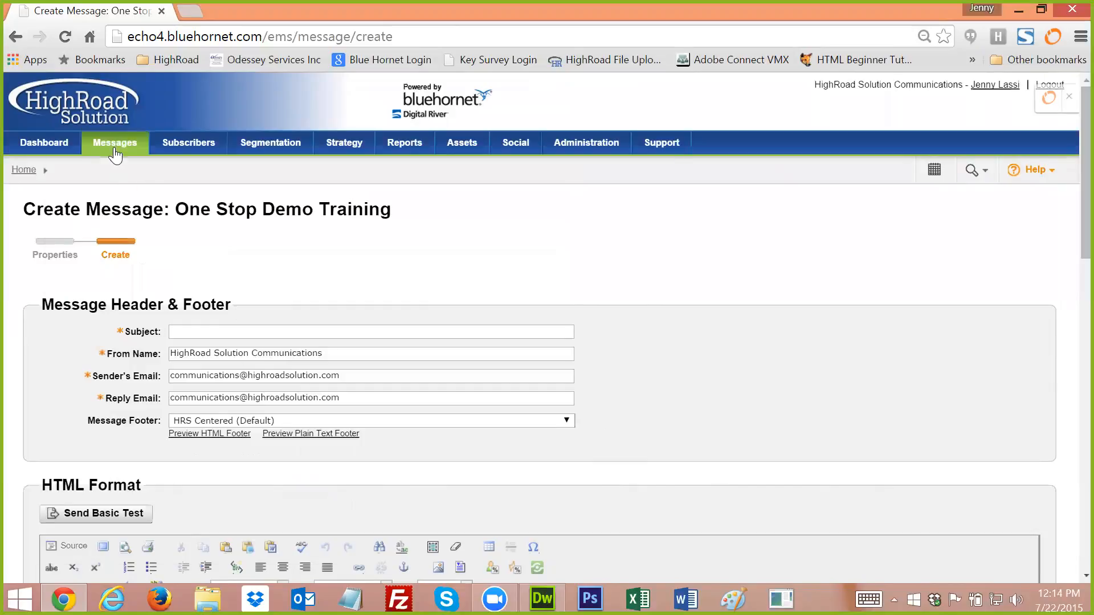
pyautogui.moveTo(116, 153)
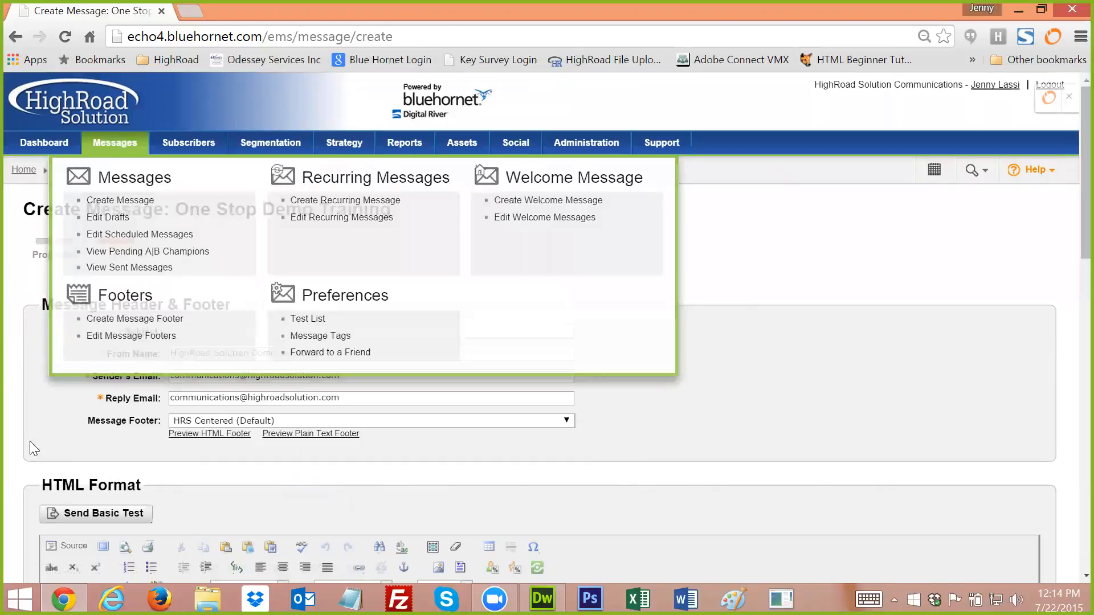
pyautogui.scroll(-4, 27, 447)
pyautogui.scroll(-8, 24, 452)
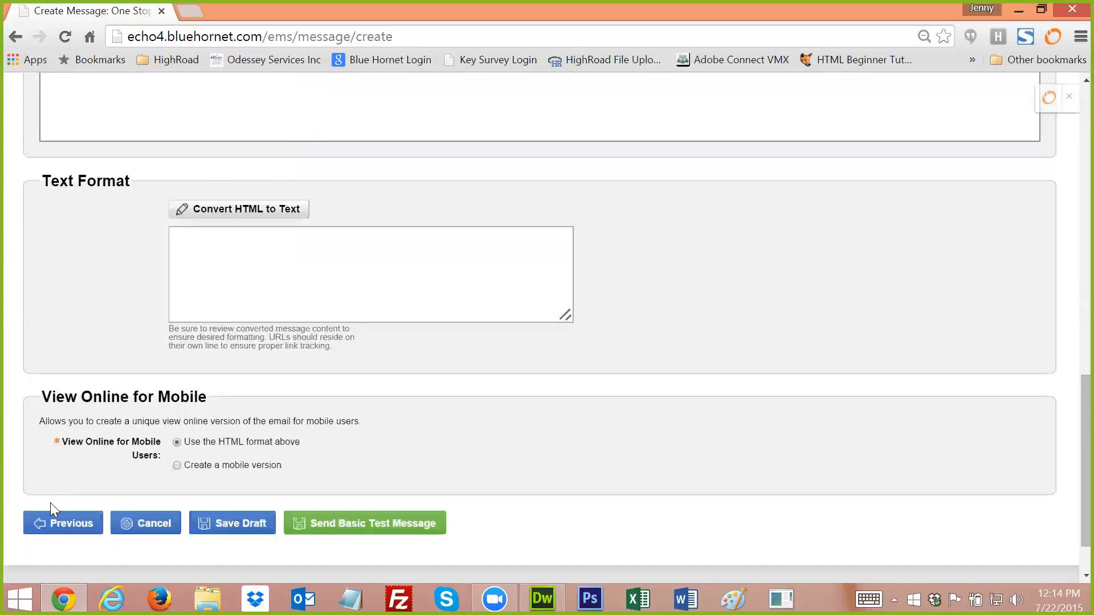
pyautogui.click(53, 520)
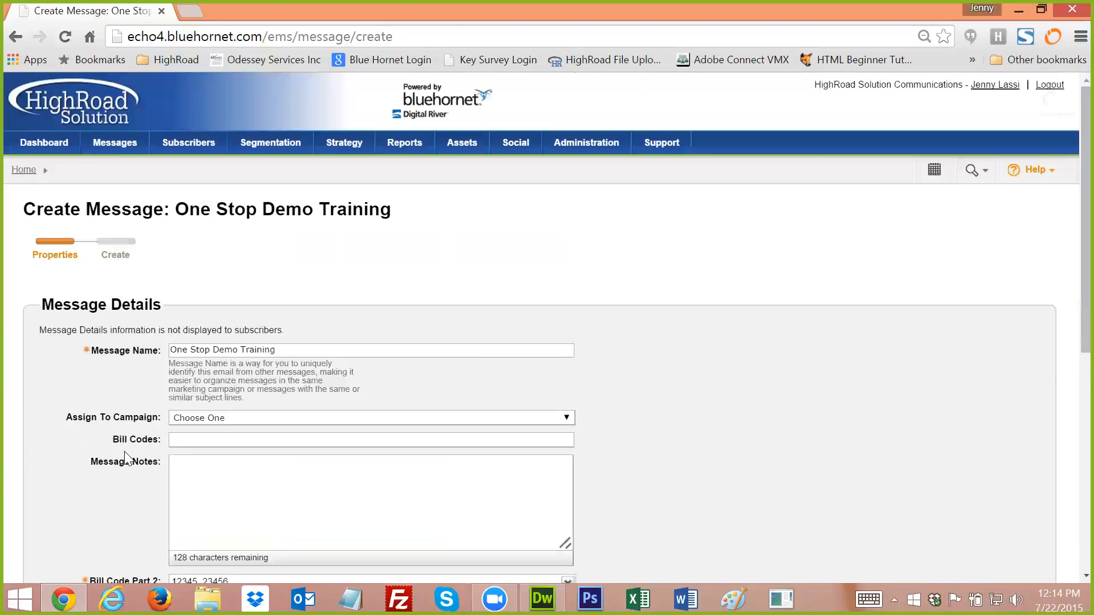
# Set the message type to Standard Test Message and include the static segment for the OOO Message Test as recipients.
pyautogui.scroll(-5, 123, 453)
pyautogui.click(175, 388)
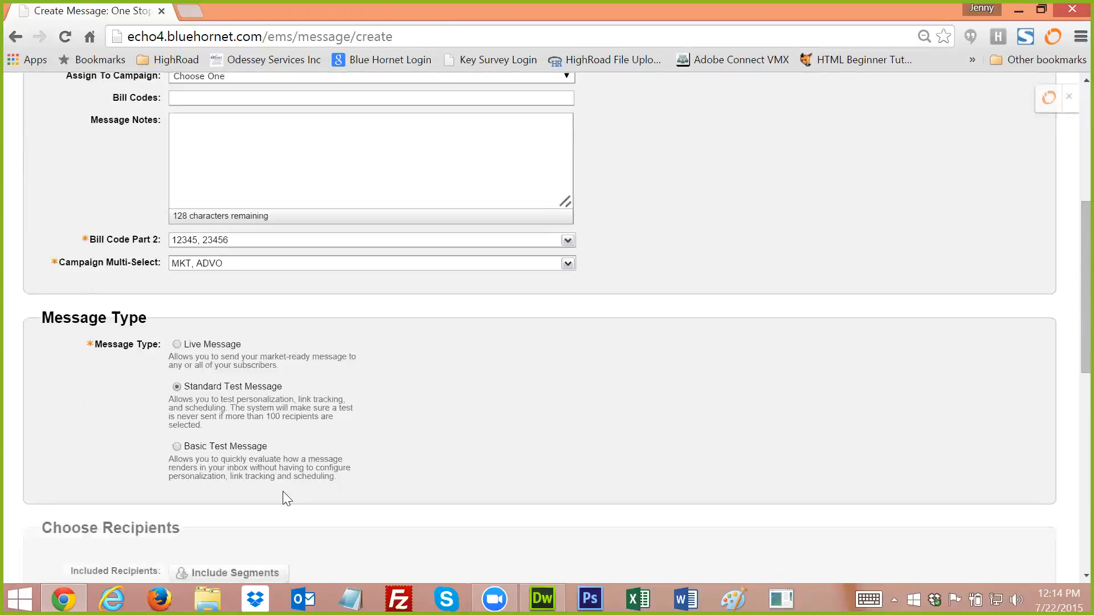
pyautogui.scroll(-2, 285, 494)
pyautogui.click(273, 489)
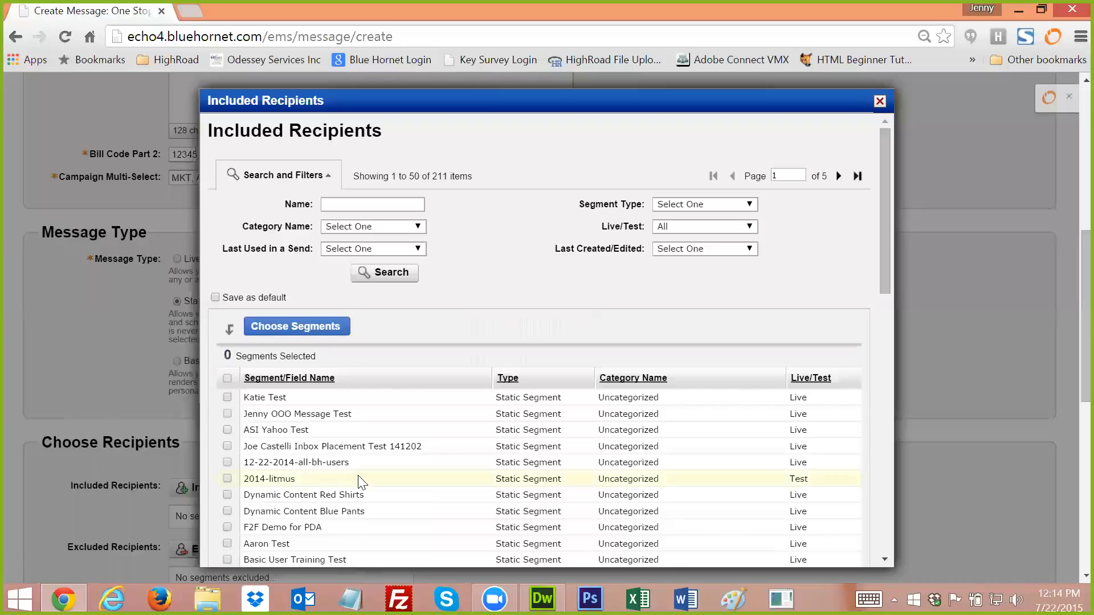
pyautogui.click(228, 414)
pyautogui.click(284, 325)
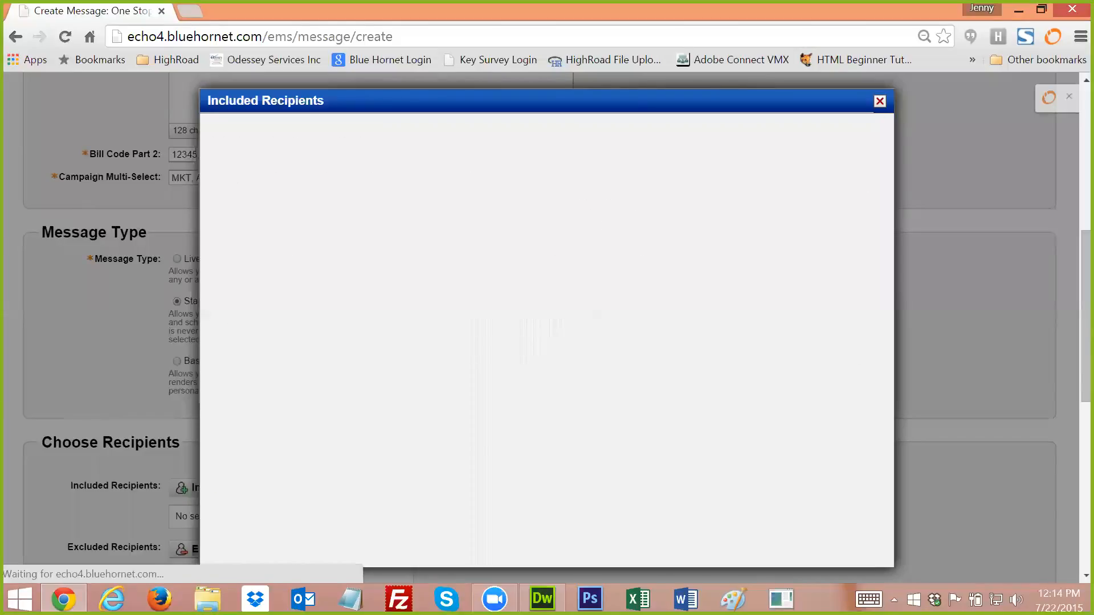
# Continue to the Create stage and enter One Stop Demo as the message subject.
pyautogui.scroll(-8, 445, 434)
pyautogui.scroll(-2, 448, 439)
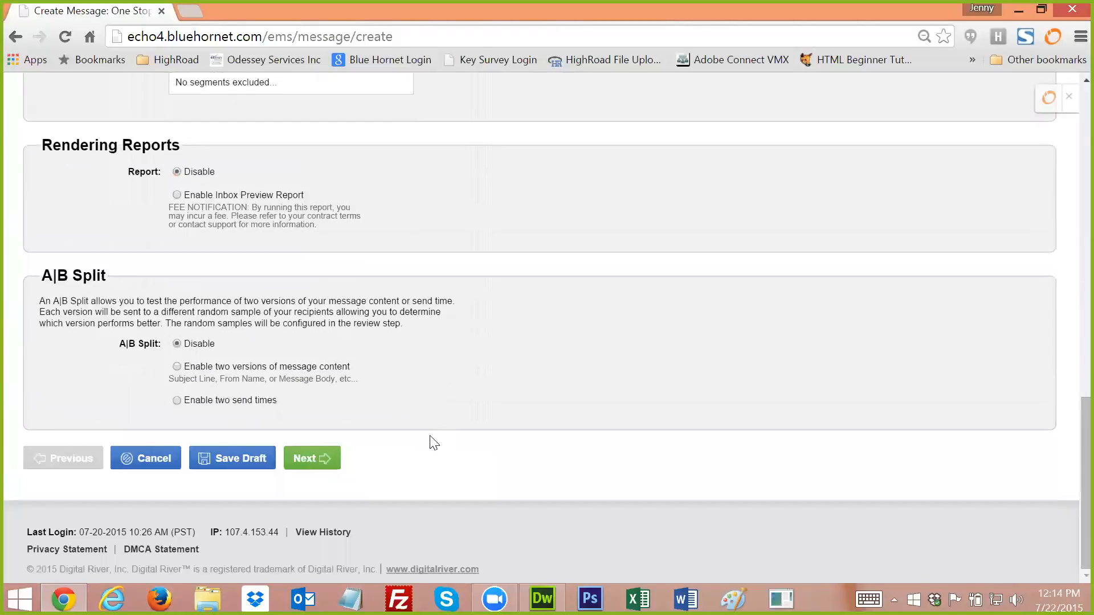
pyautogui.click(319, 458)
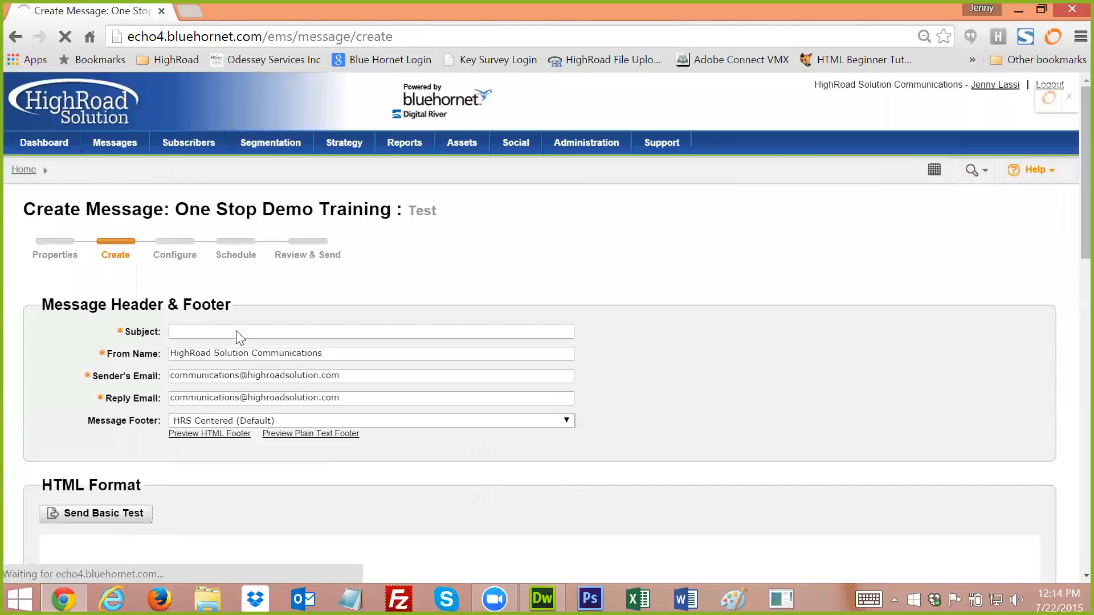
pyautogui.click(236, 331)
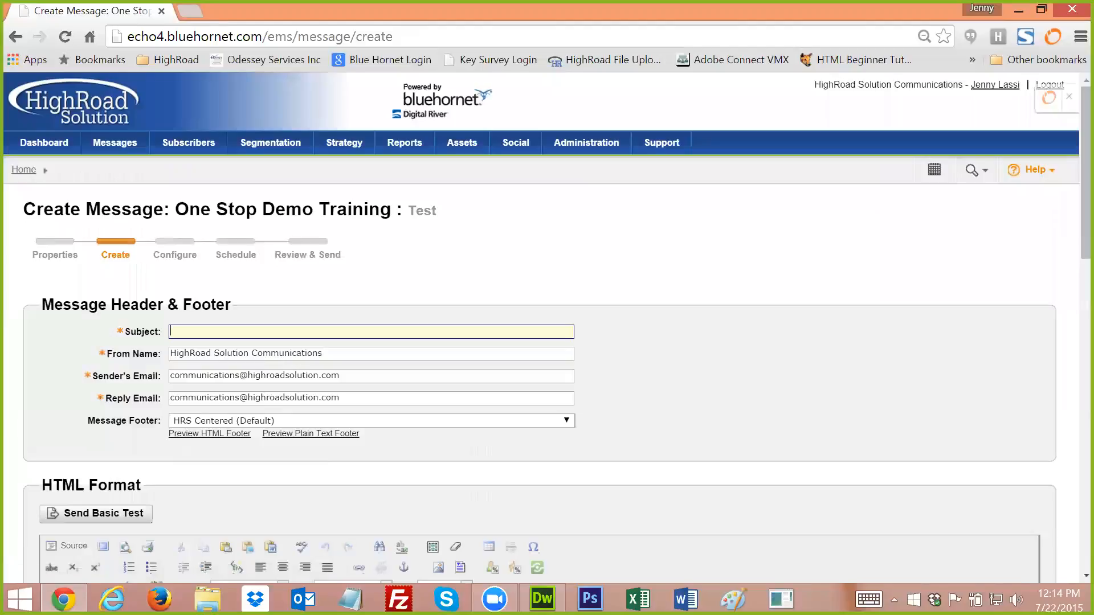
pyautogui.write('On')
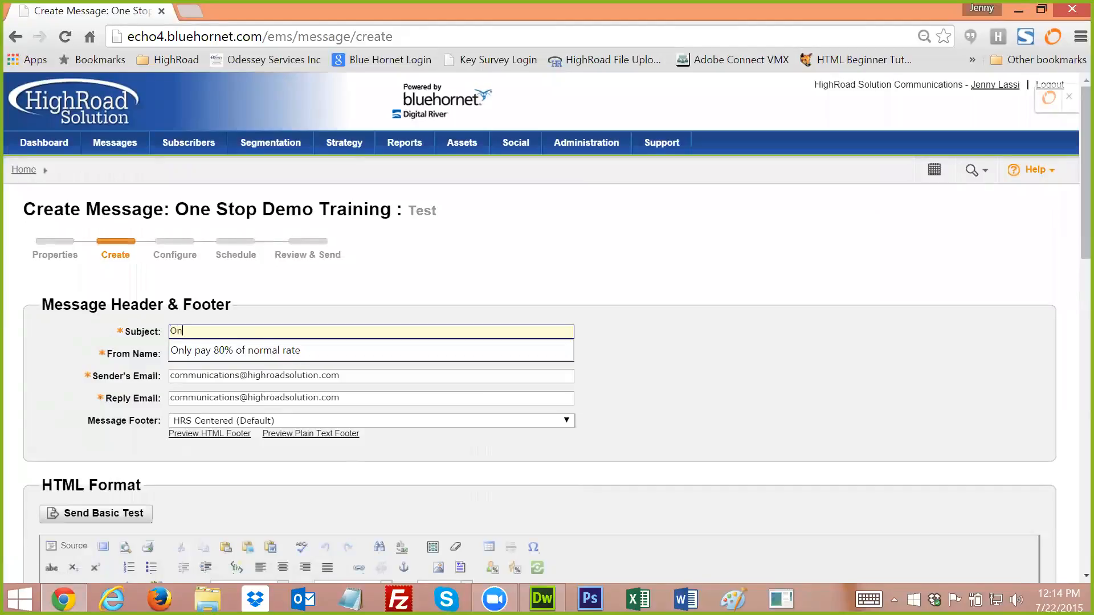
pyautogui.write('e Stop Demo')
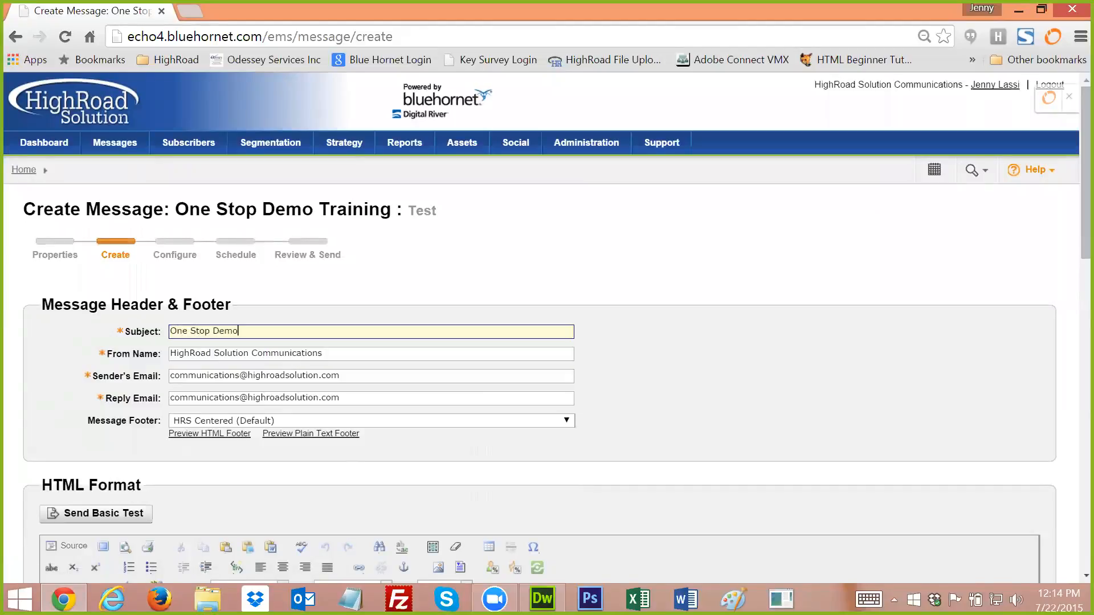
# Enter Test as the content of both the HTML format and the text format.
pyautogui.scroll(-5, 547, 328)
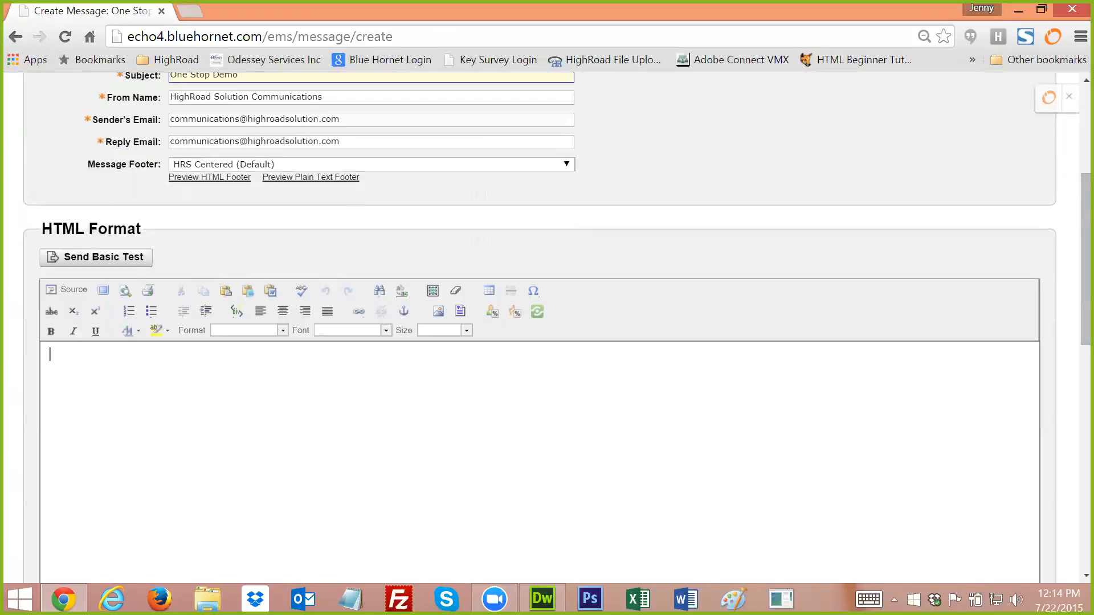
pyautogui.write('Test')
pyautogui.scroll(-6, 547, 328)
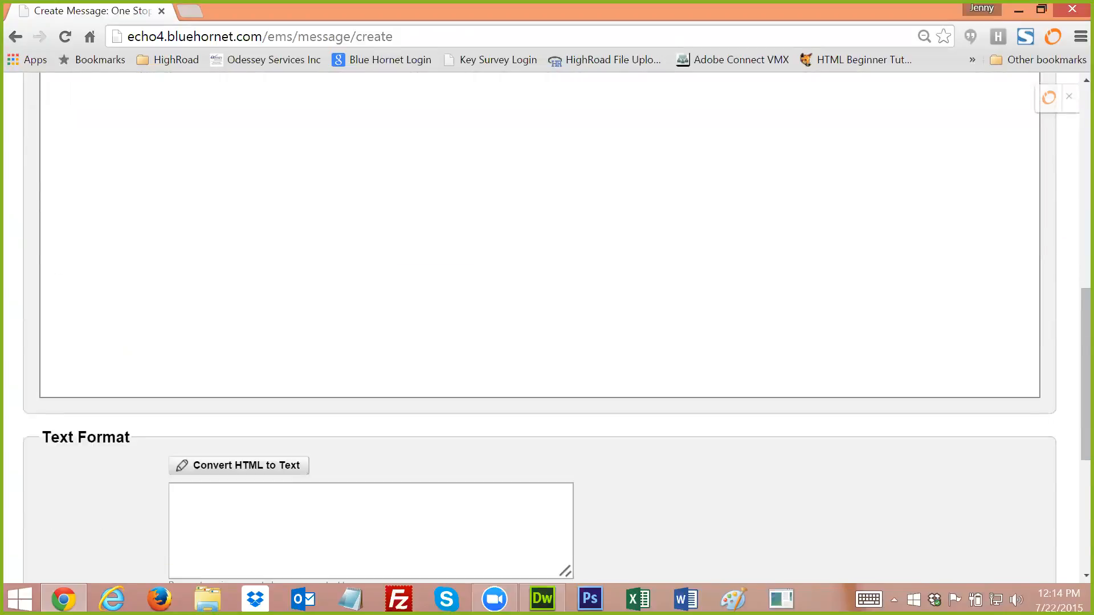
pyautogui.scroll(-3, 547, 328)
pyautogui.click(371, 360)
pyautogui.write('Test')
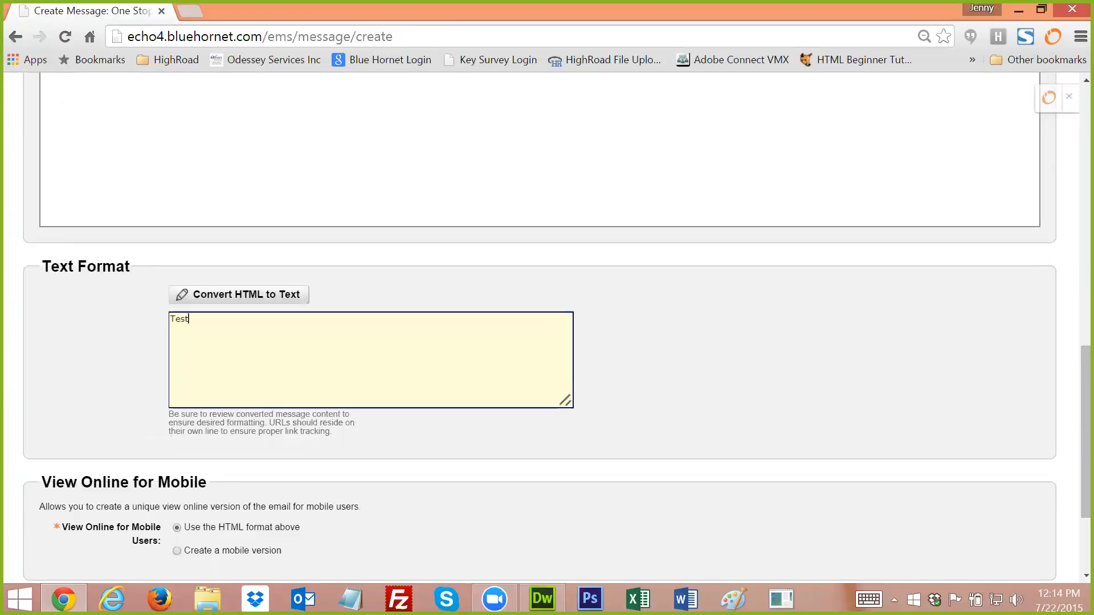
# Proceed through the Configure stage, set the sending option to Send Now and continue to Review & Send.
pyautogui.scroll(-2, 327, 486)
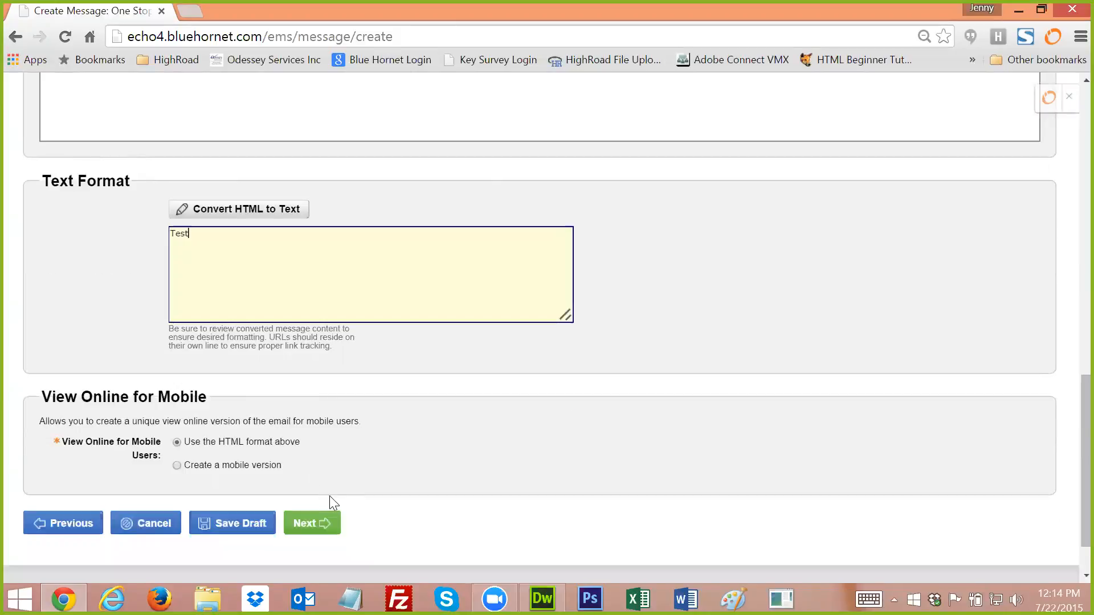
pyautogui.click(317, 523)
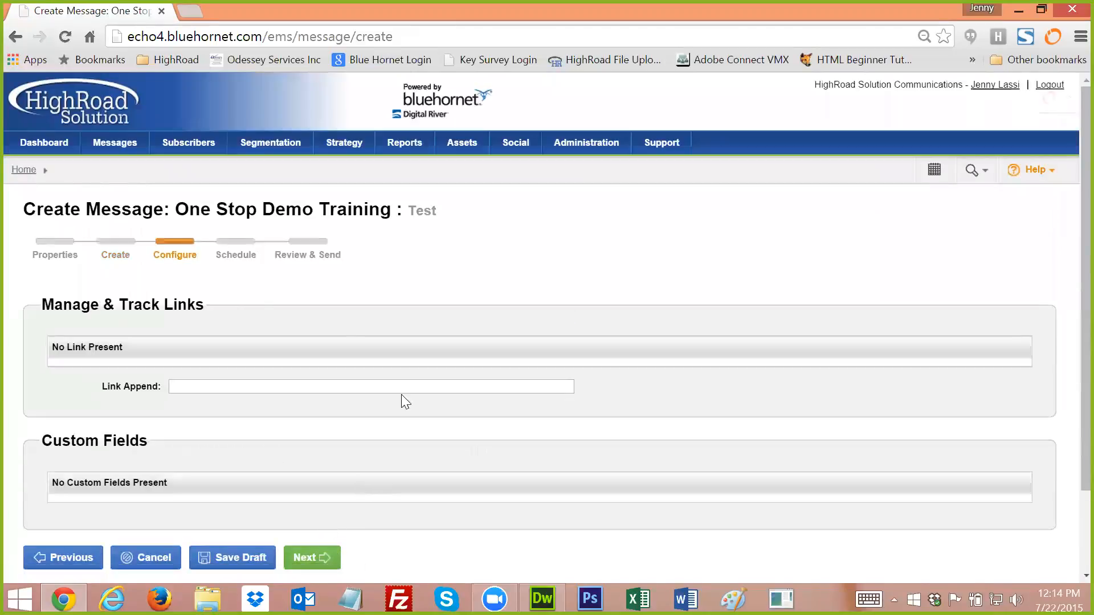
pyautogui.click(312, 562)
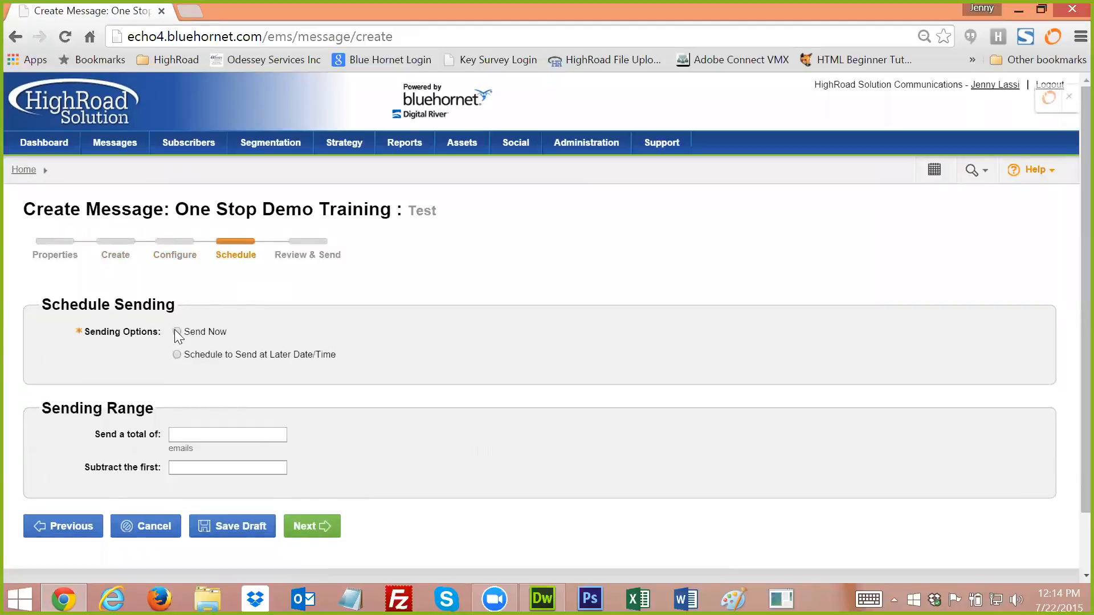
pyautogui.click(308, 528)
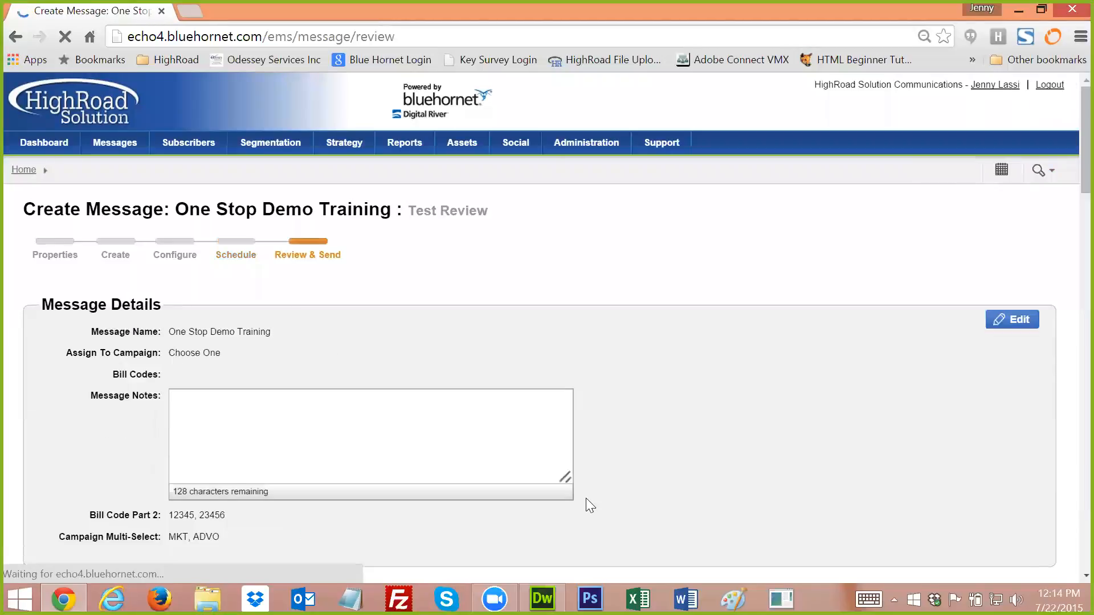
# Review the message's tags, recipients, content and schedule, and send the test message.
pyautogui.scroll(-6, 637, 493)
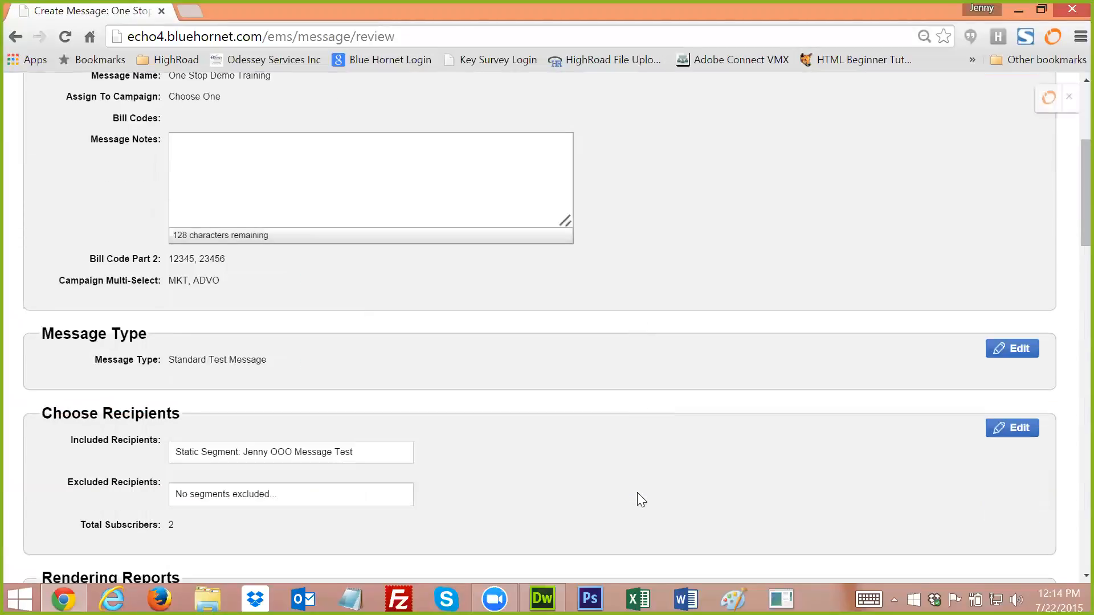
pyautogui.scroll(2, 637, 493)
pyautogui.scroll(-10, 627, 455)
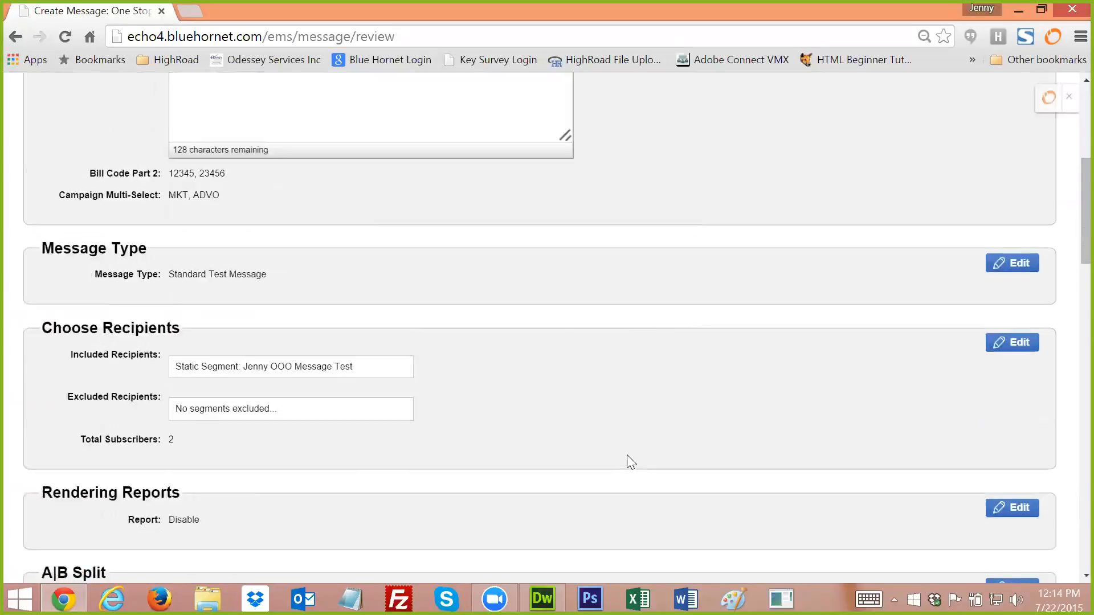
pyautogui.scroll(-13, 35, 480)
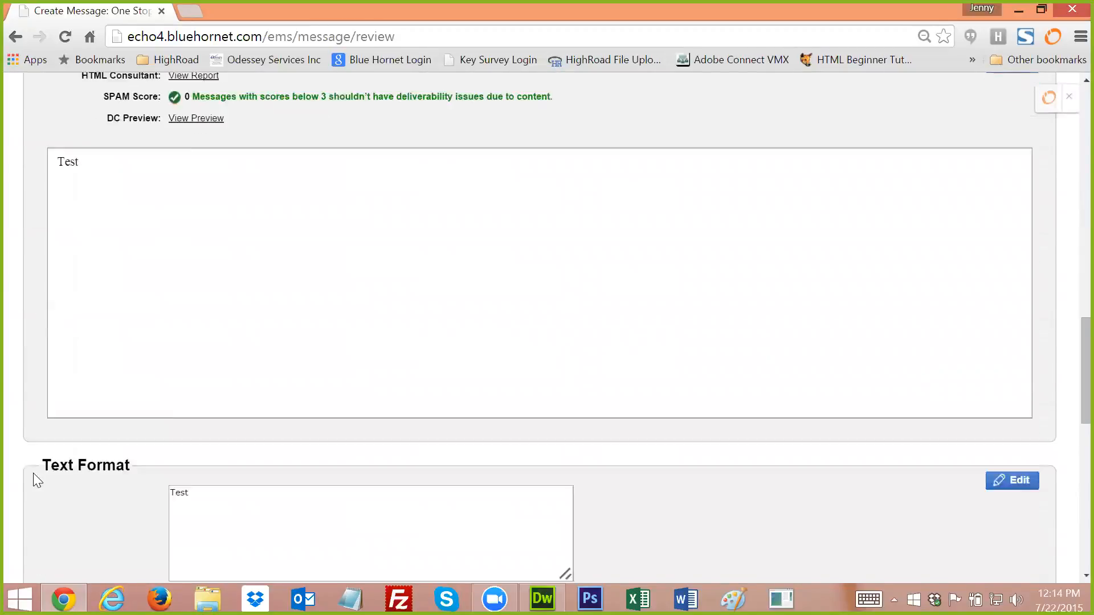
pyautogui.scroll(-3, 33, 480)
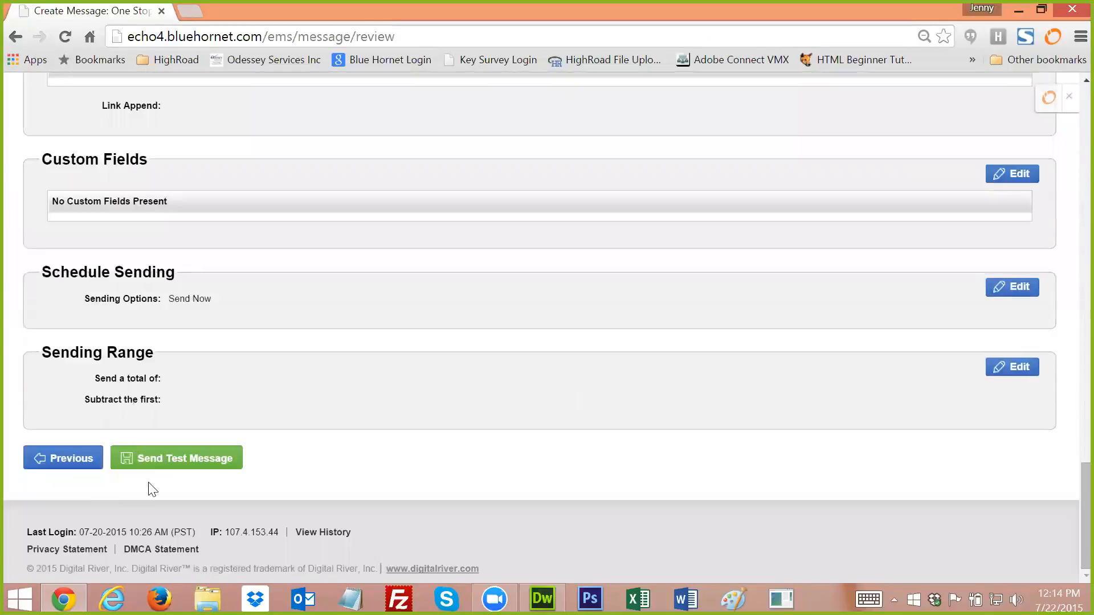
pyautogui.click(168, 466)
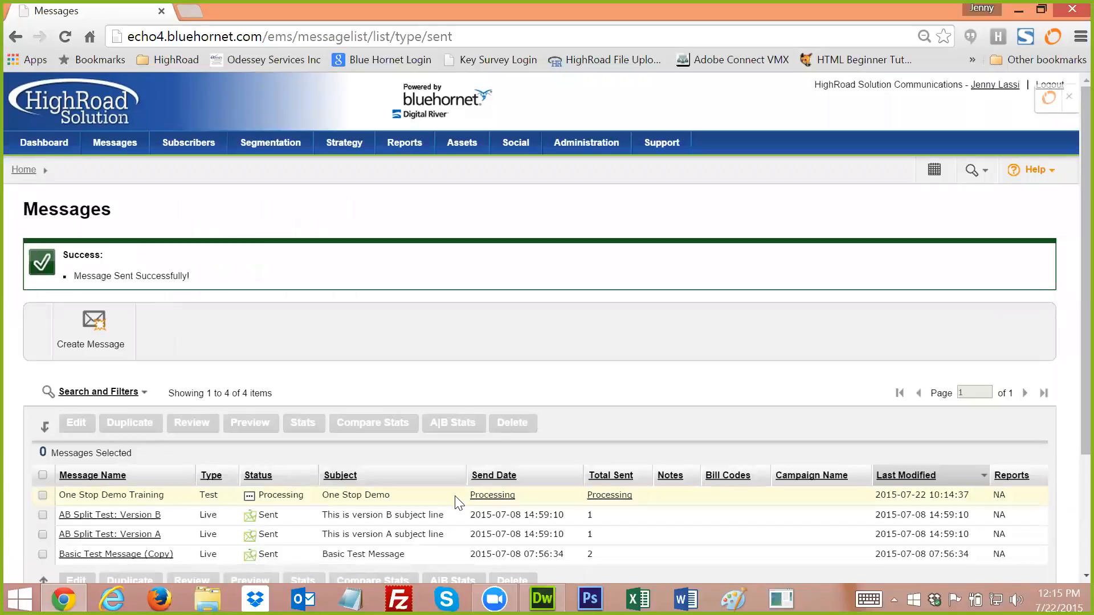
# Open the statistics of the sent One Stop Demo Training message and expand its message details to view the message tags.
pyautogui.moveTo(402, 151)
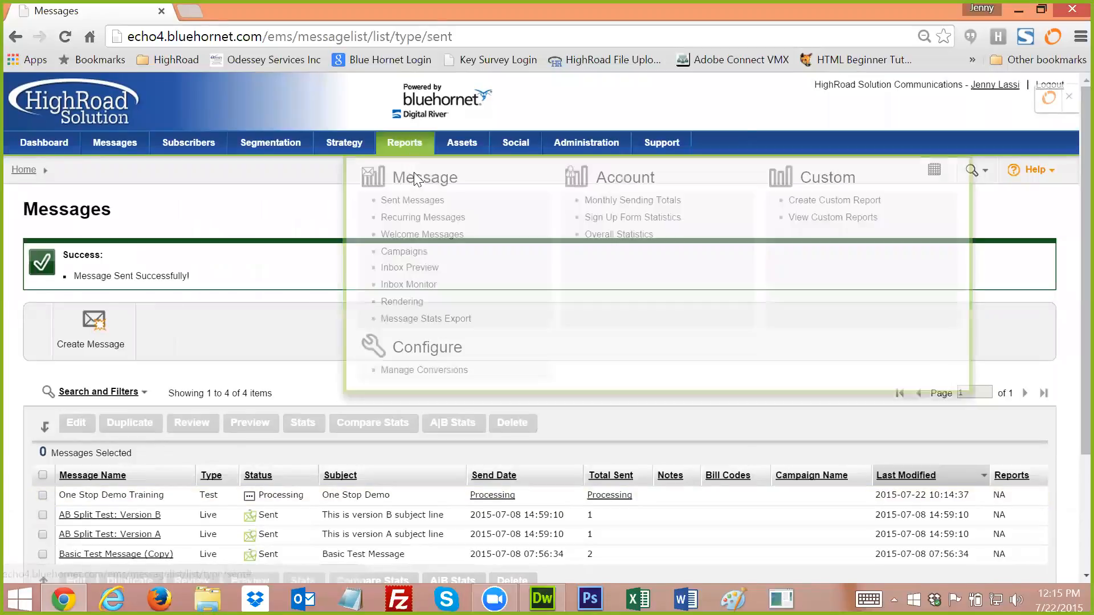
pyautogui.click(416, 202)
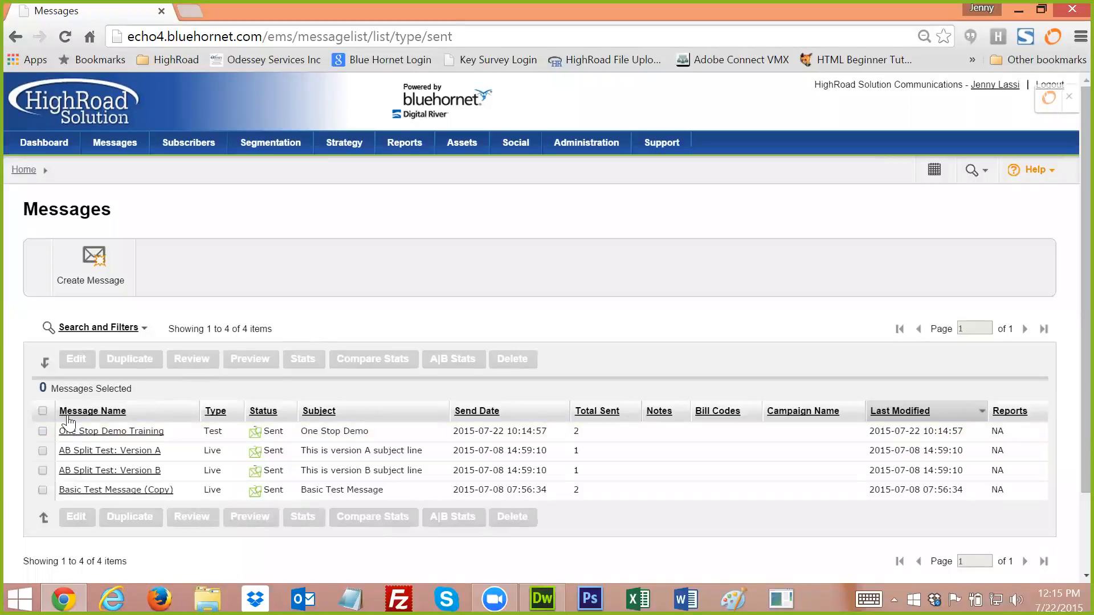
pyautogui.click(42, 431)
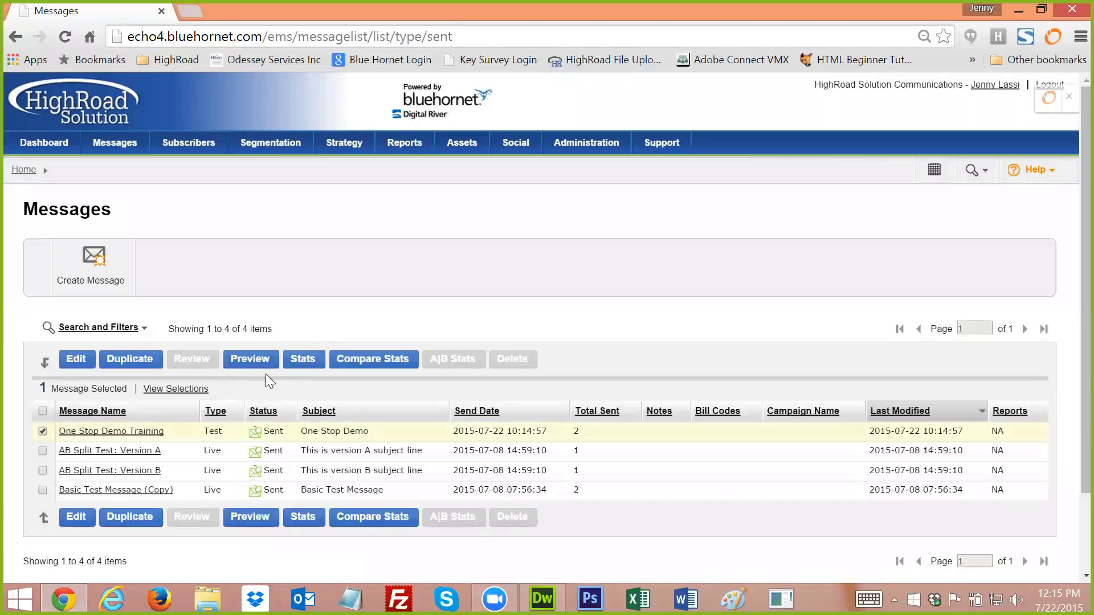
pyautogui.click(294, 362)
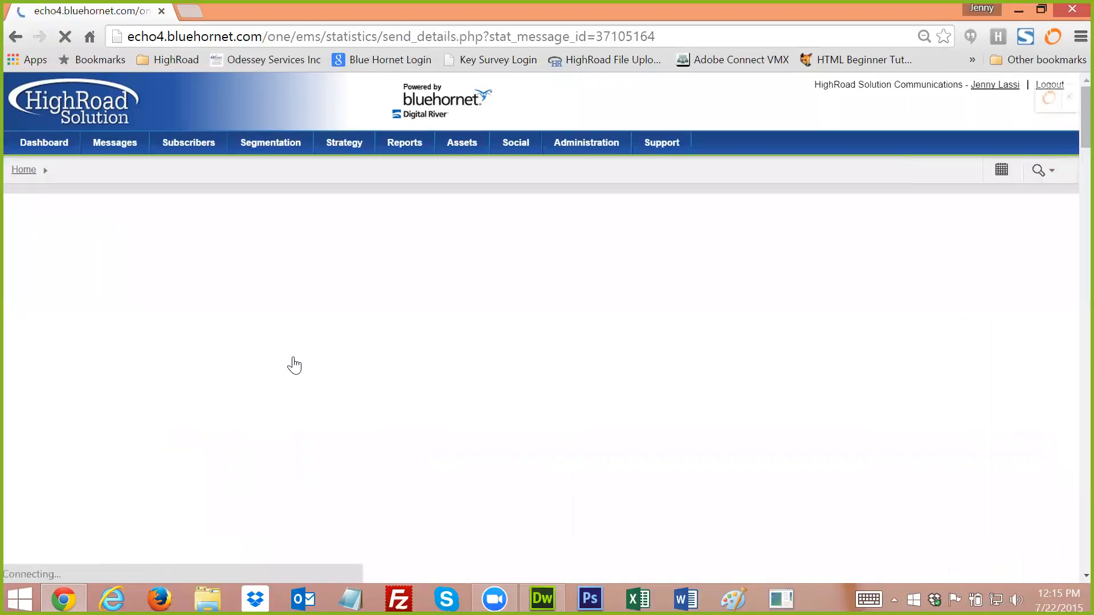
pyautogui.scroll(-3, 360, 373)
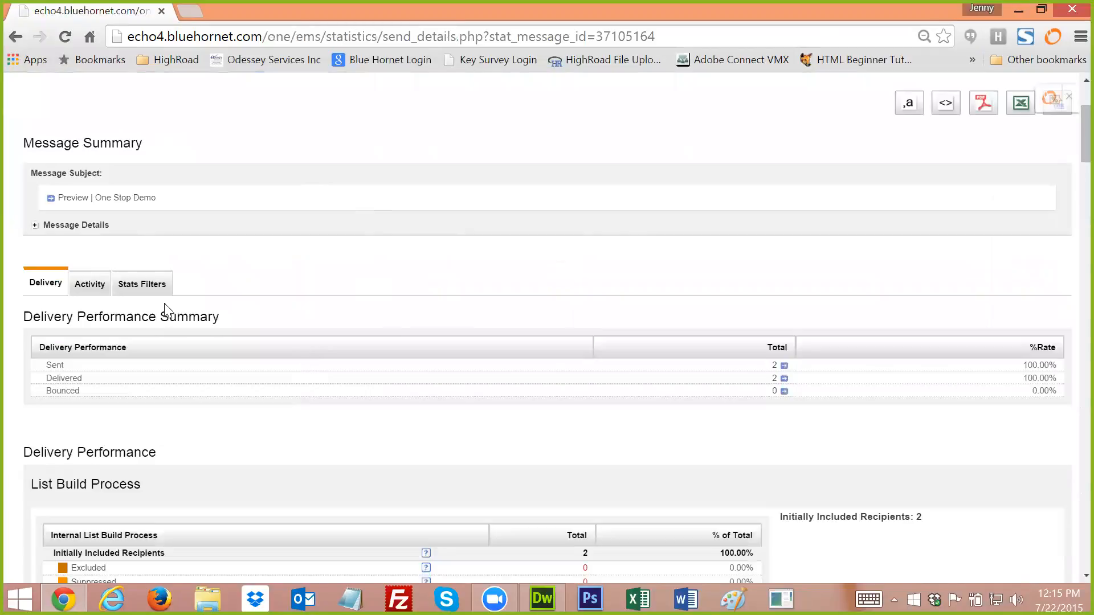
pyautogui.click(35, 228)
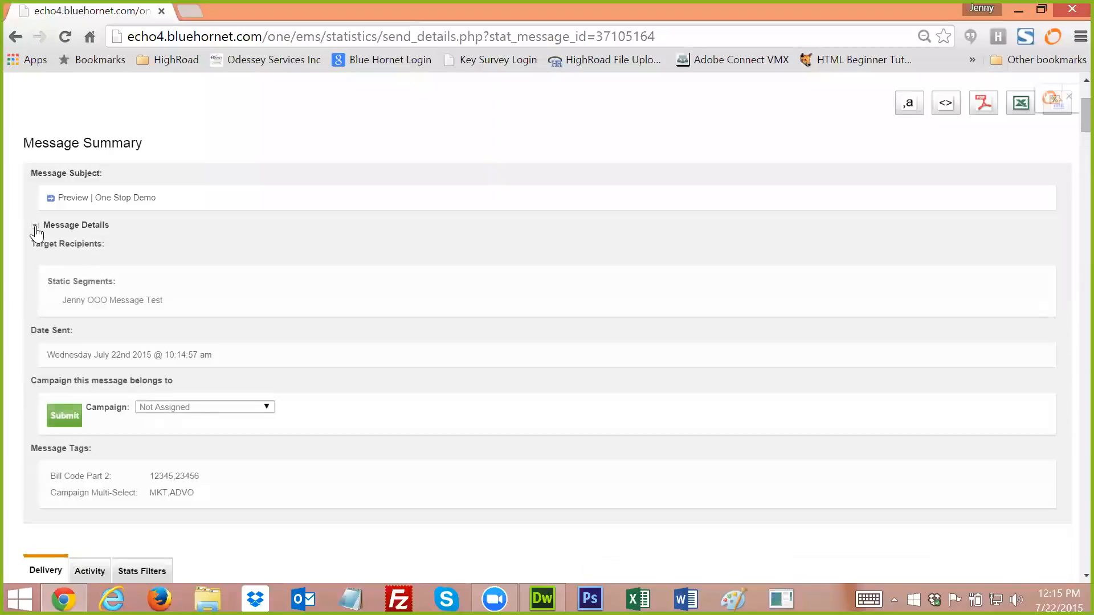
pyautogui.scroll(-1, 245, 364)
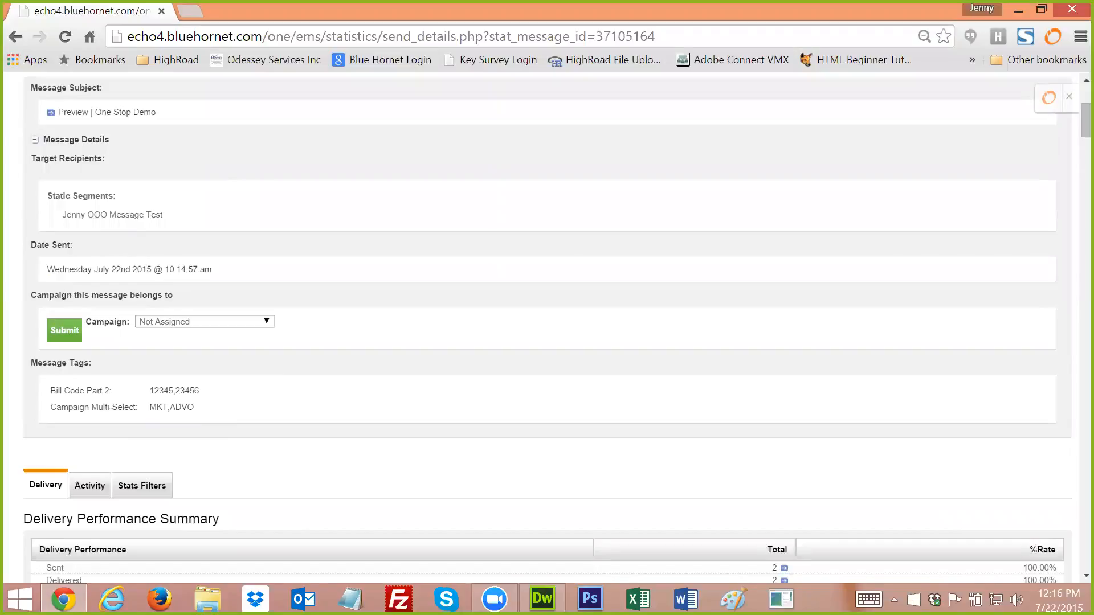
# Copy the bill code 12345 from the report's message tags into a blank Notepad document.
pyautogui.moveTo(175, 391); pyautogui.dragTo(149, 392)
pyautogui.hotkey('ctrl', 'c')
pyautogui.click(351, 596)
pyautogui.hotkey('ctrl', 'v')
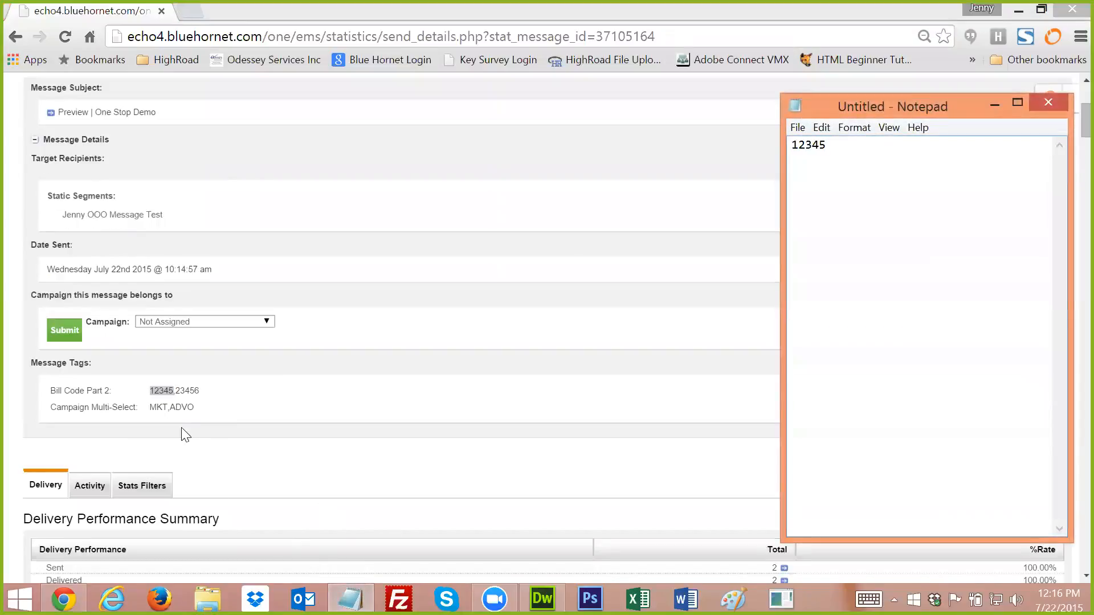
# Copy the campaign value MKT from the message tags onto a new line in Notepad.
pyautogui.click(169, 415)
pyautogui.doubleClick(162, 407)
pyautogui.hotkey('ctrl', 'c')
pyautogui.click(351, 598)
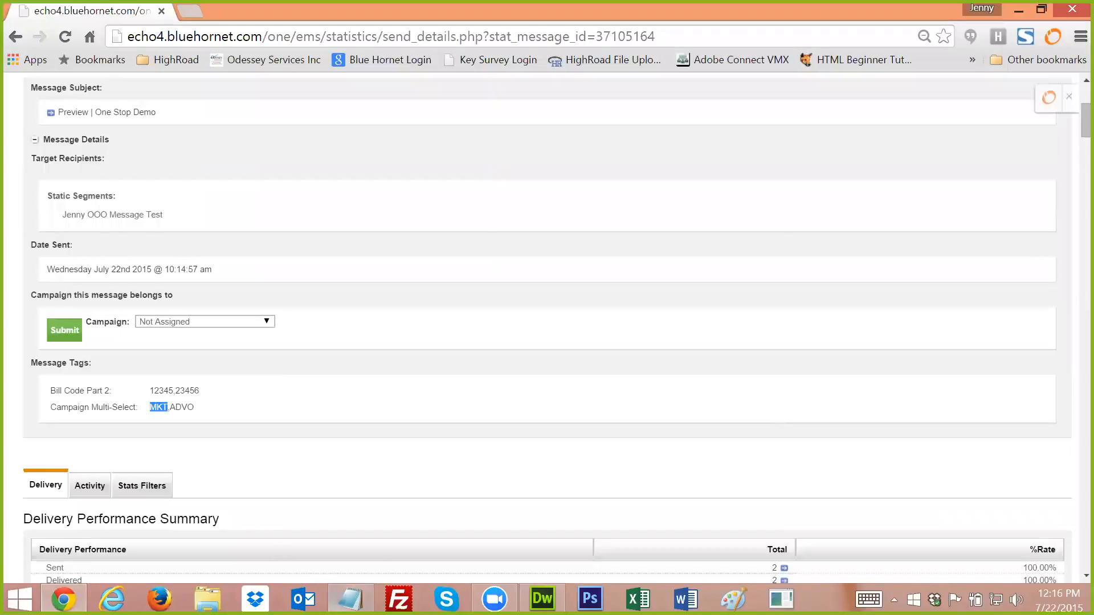
pyautogui.press('Return')
pyautogui.hotkey('ctrl', 'v')
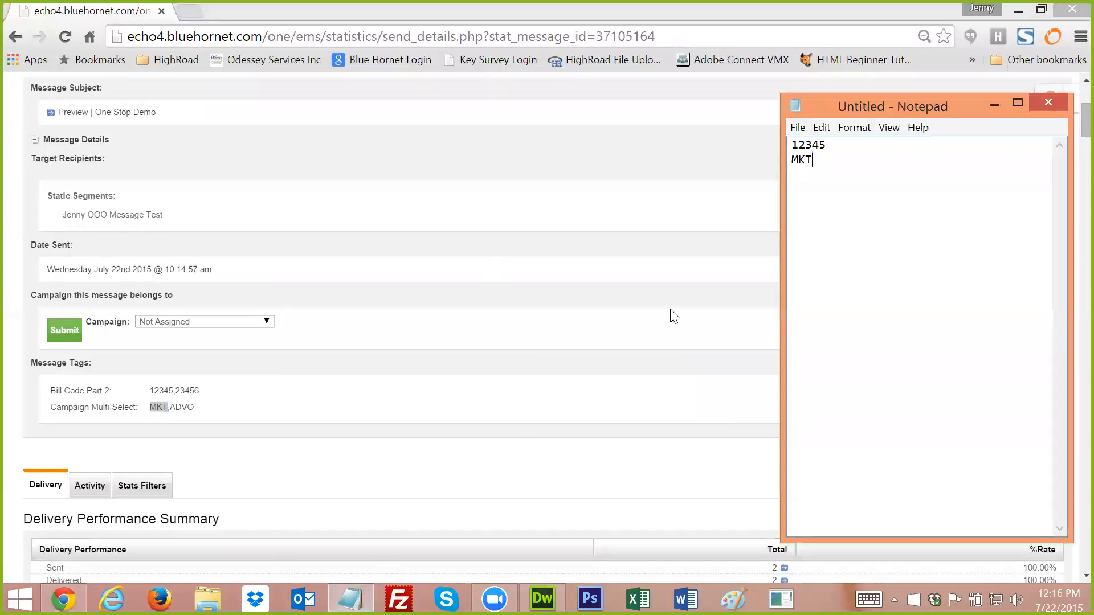
# Return to the Sent Message Report in the browser and collapse its message details.
pyautogui.click(707, 214)
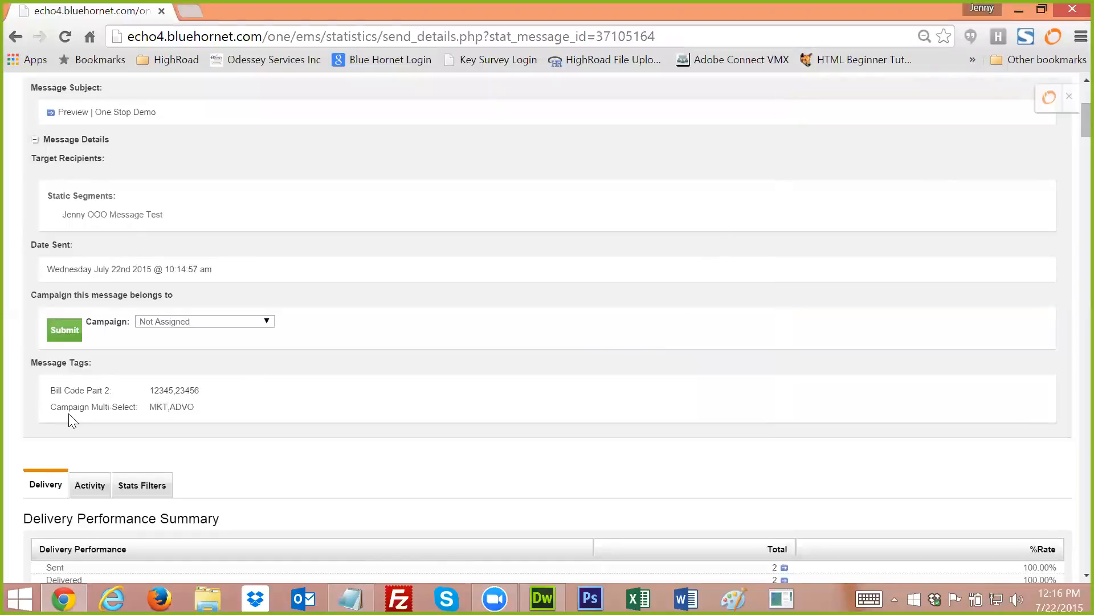
pyautogui.scroll(1, 70, 422)
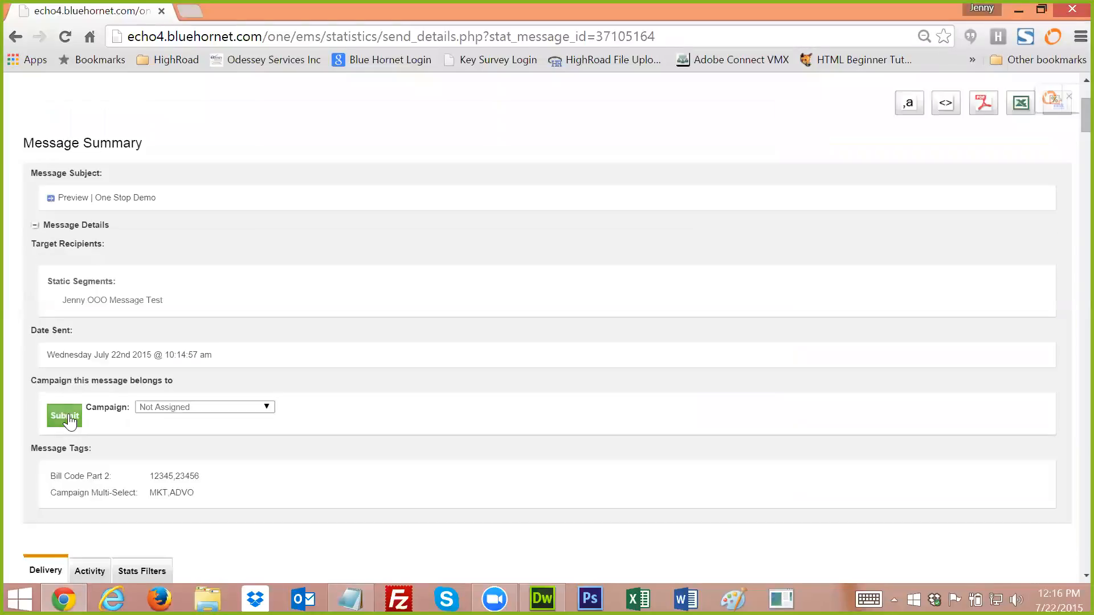
pyautogui.click(34, 226)
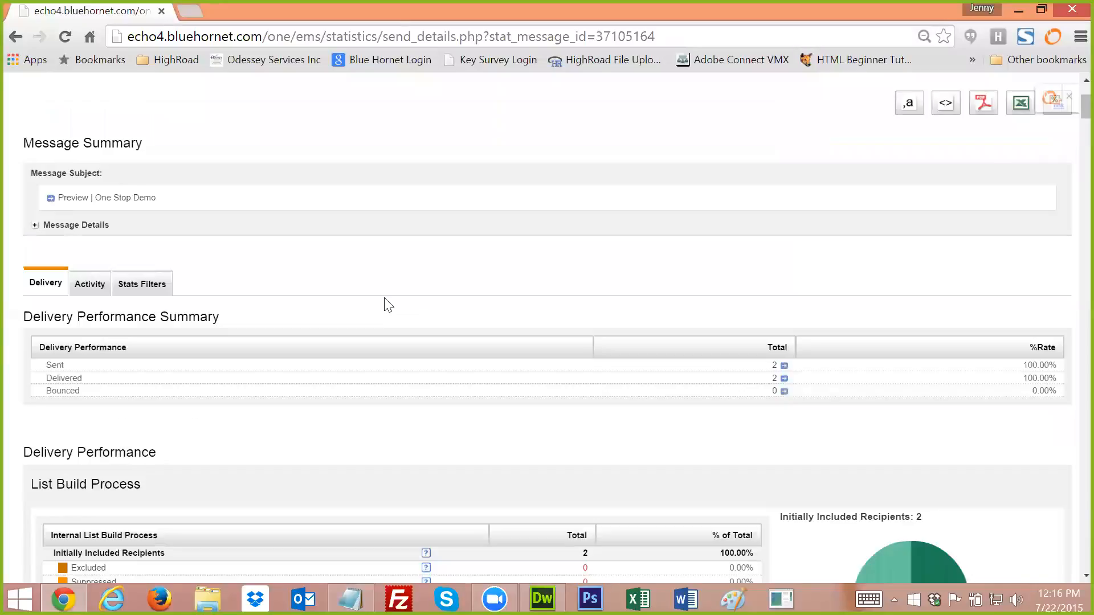
pyautogui.scroll(2, 386, 305)
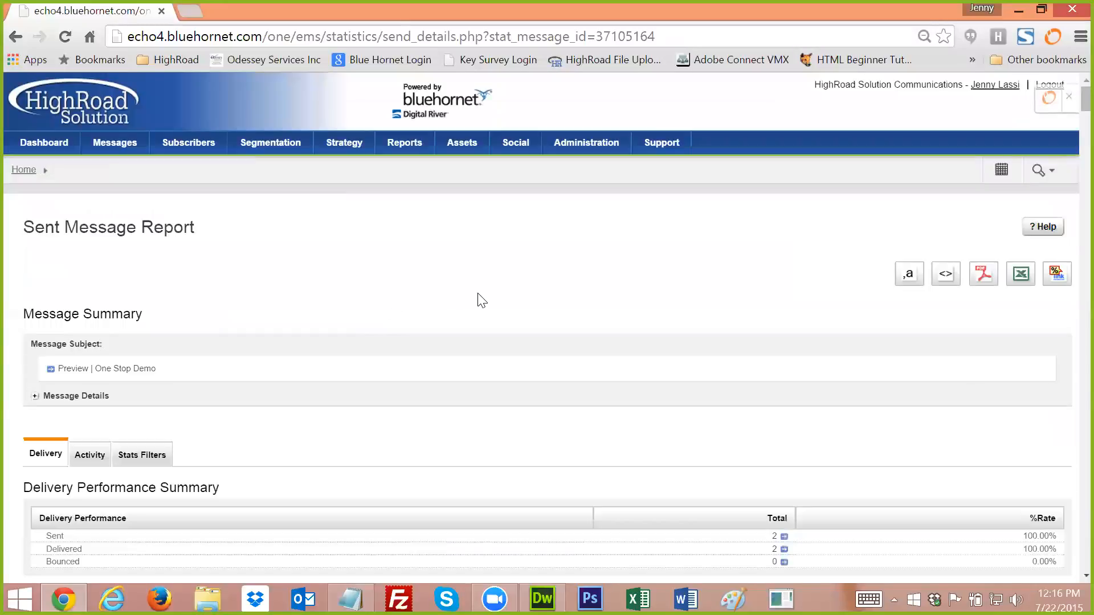
pyautogui.moveTo(115, 143)
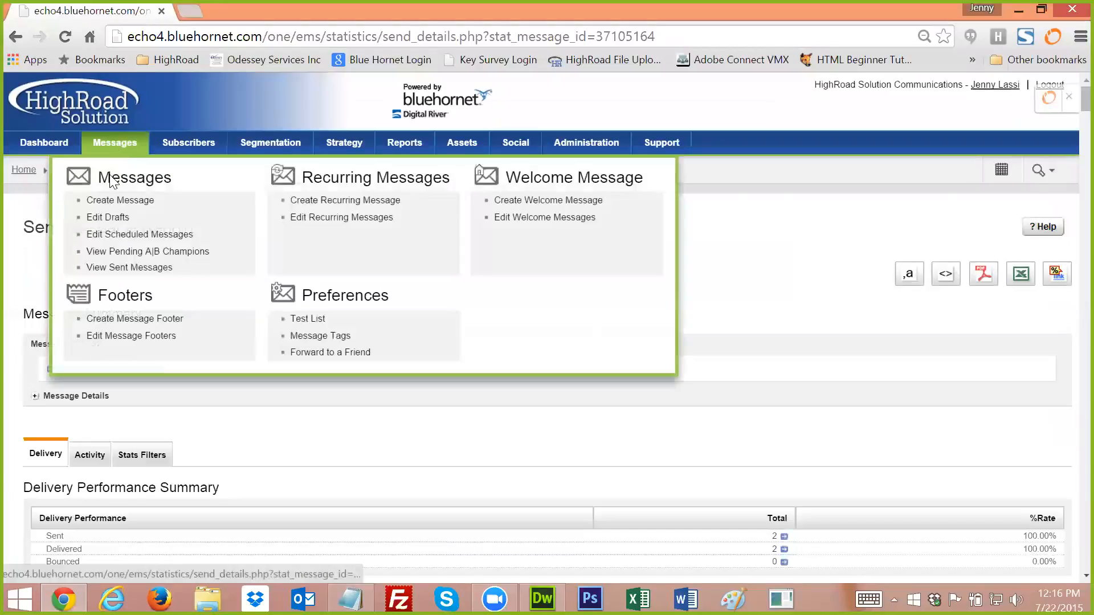
# Start a new message and examine the Bill Code Part 2 and Campaign Multi-Select fields in its message details.
pyautogui.click(111, 203)
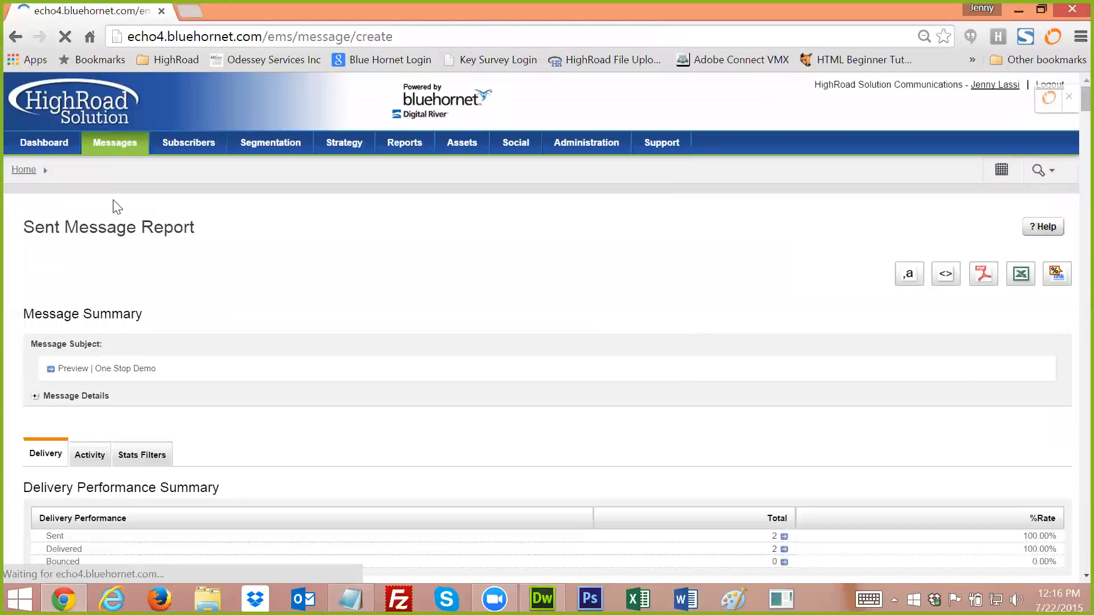
pyautogui.scroll(-1, 223, 458)
pyautogui.scroll(-3, 256, 313)
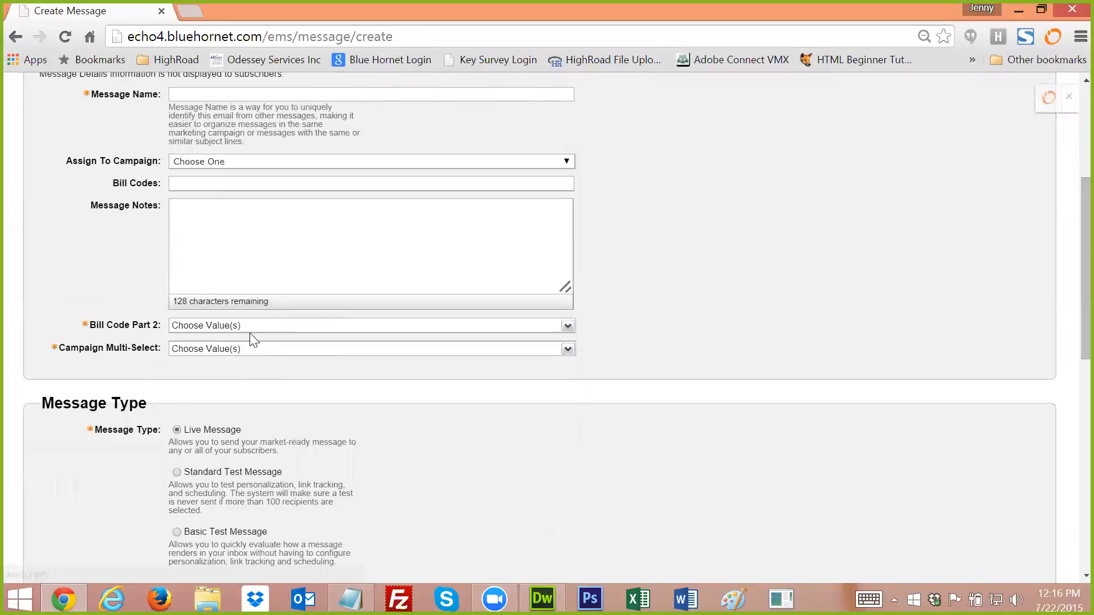
pyautogui.click(250, 330)
pyautogui.click(820, 296)
pyautogui.scroll(5, 818, 305)
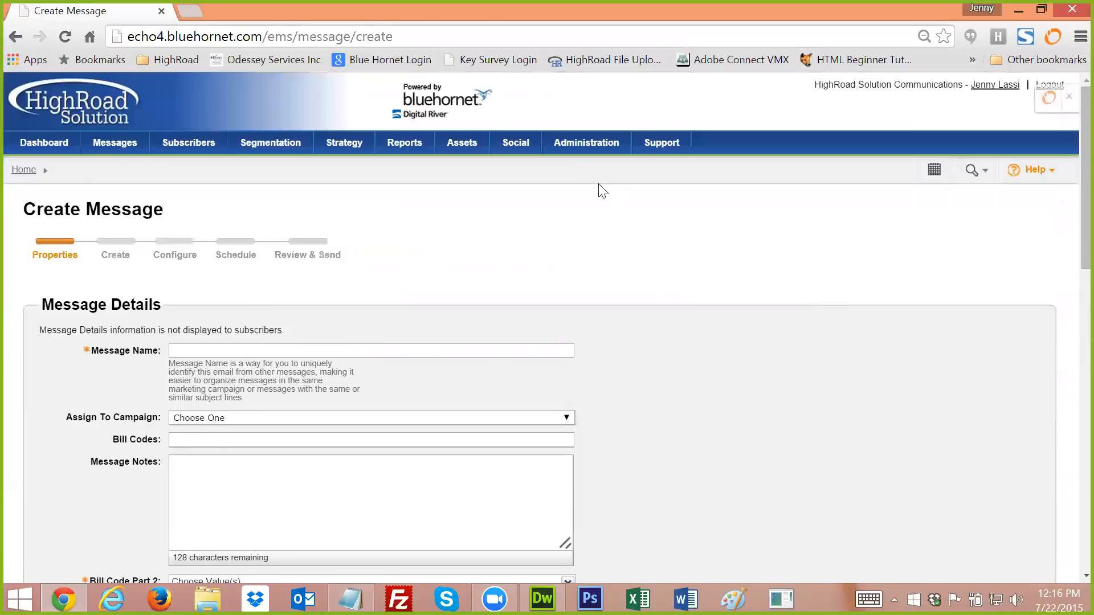
# Open the Bill Code Part 2 message tag for editing, review its values and validation settings, and leave without saving.
pyautogui.moveTo(586, 143)
pyautogui.click(929, 202)
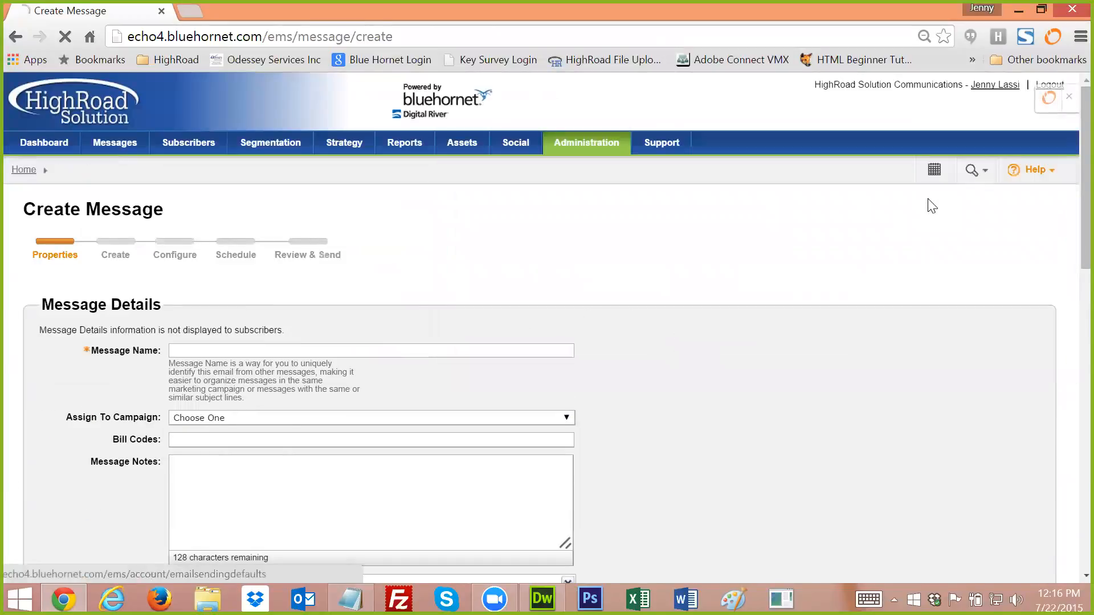
pyautogui.click(221, 491)
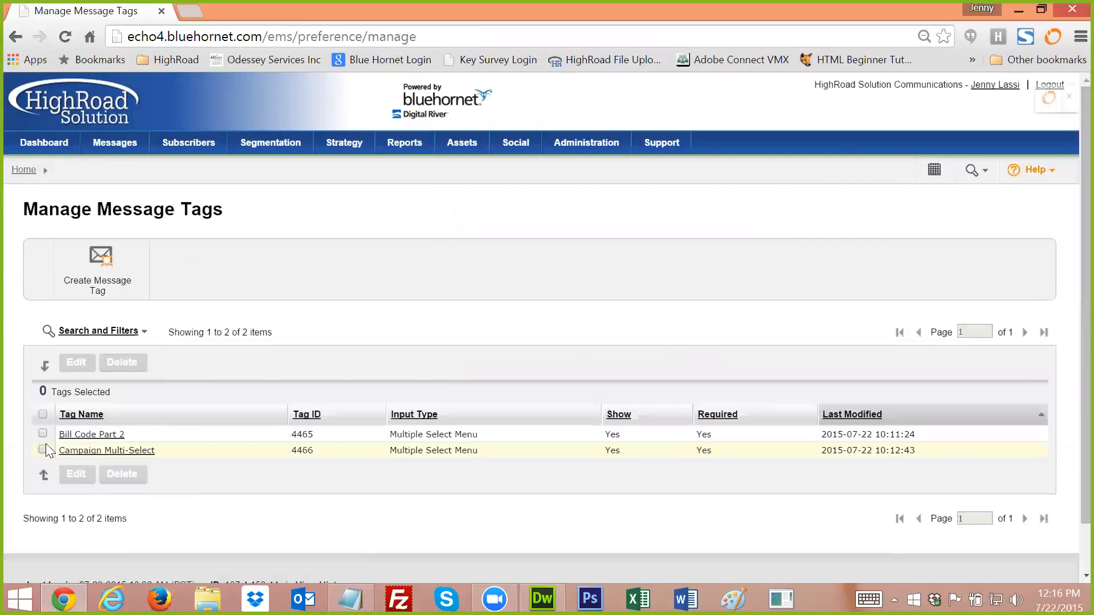
pyautogui.click(42, 433)
pyautogui.click(72, 366)
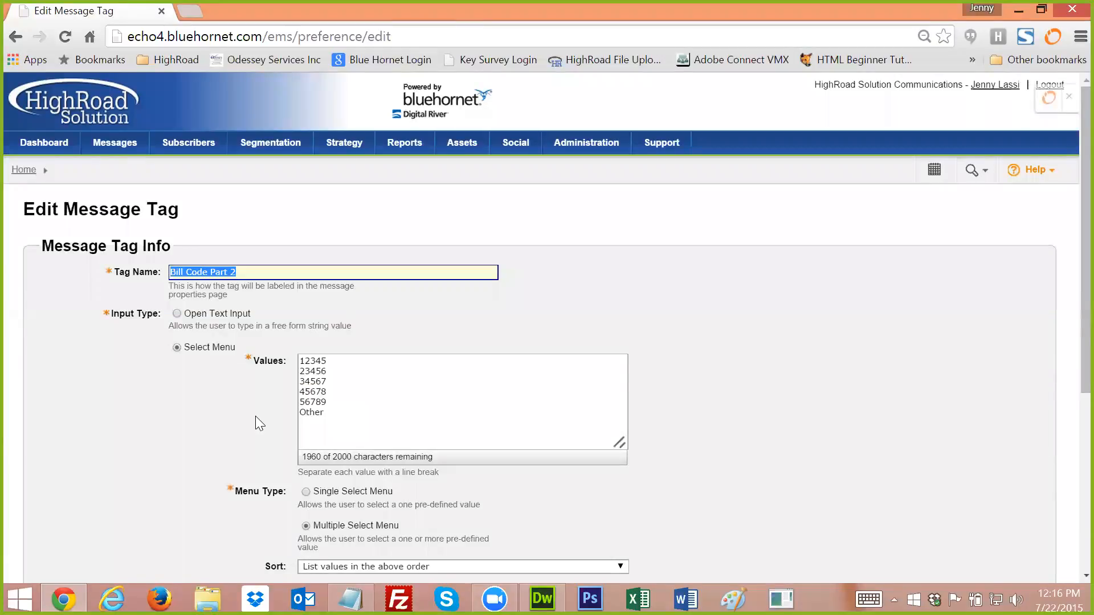
pyautogui.scroll(-5, 256, 421)
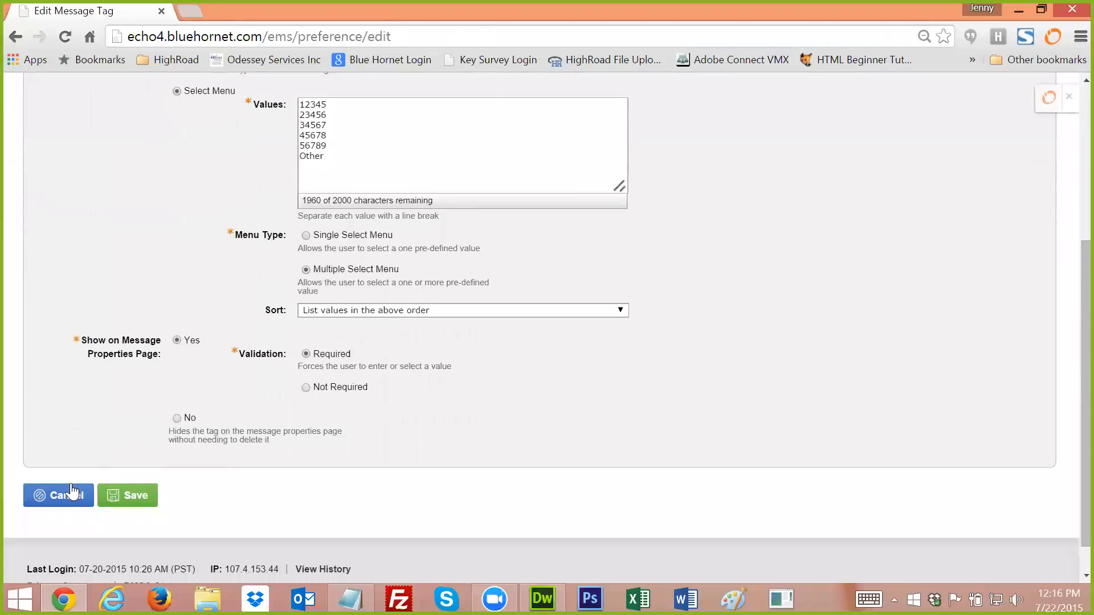
pyautogui.click(71, 489)
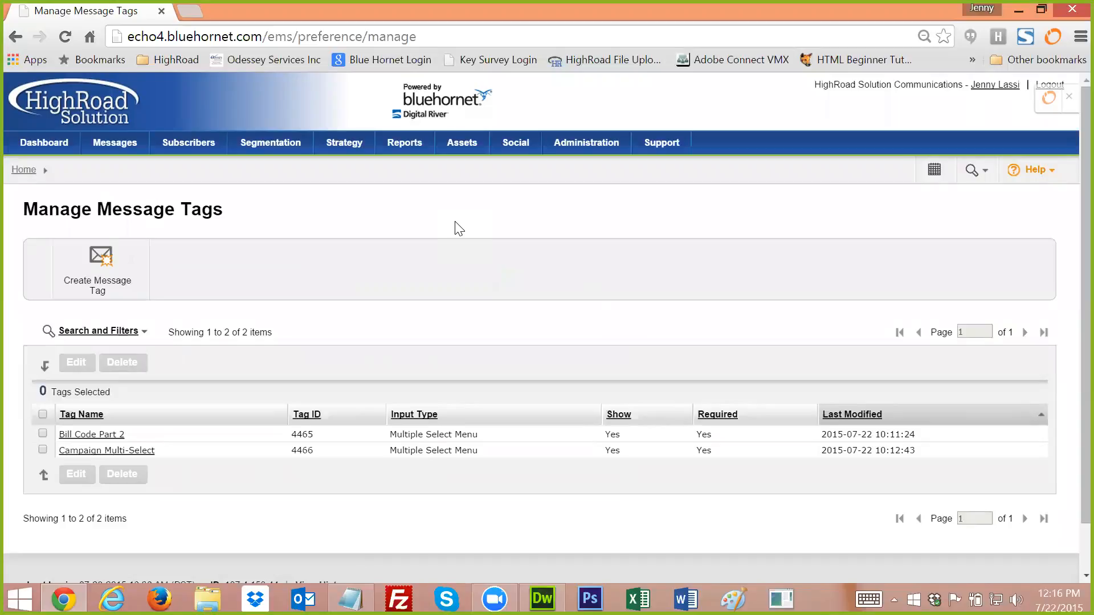
# Start a custom report and filter Bill Code Part 2 to Matches Exactly 12345, copying the code from Notepad.
pyautogui.moveTo(408, 148)
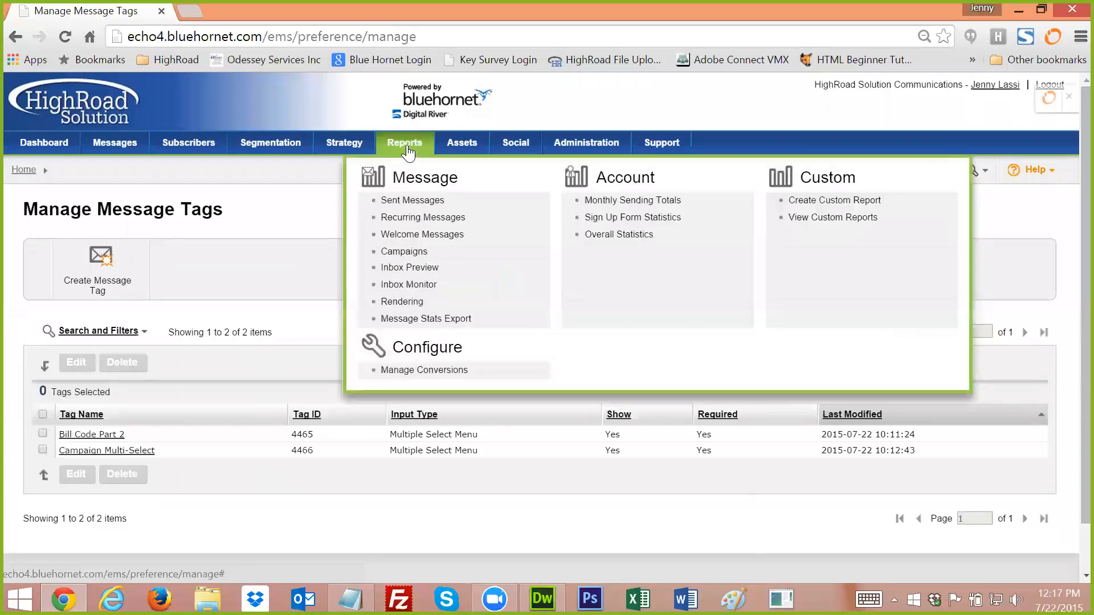
pyautogui.click(833, 202)
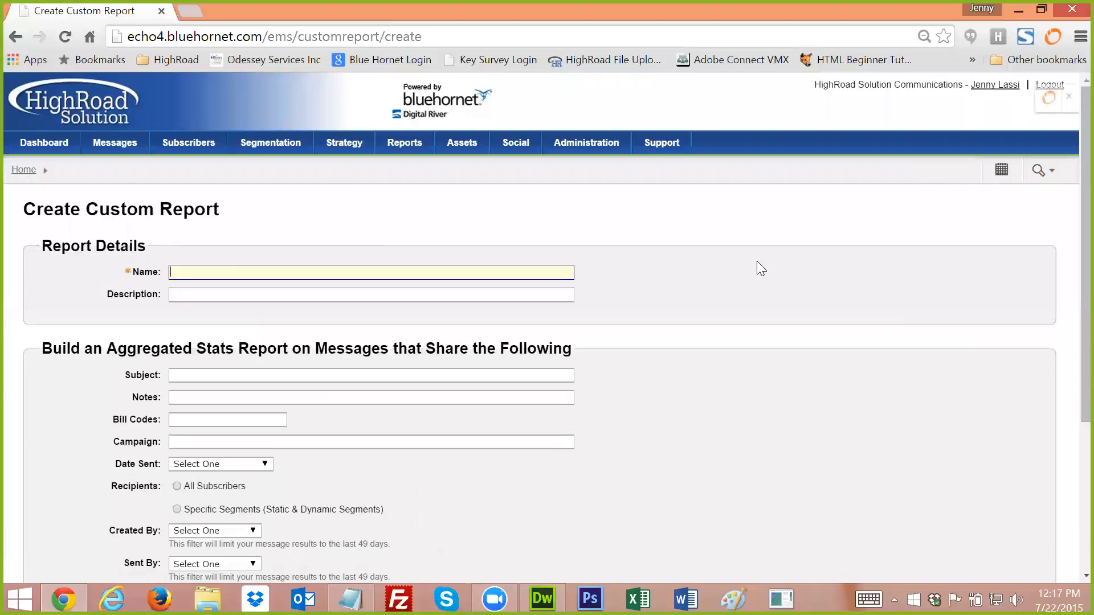
pyautogui.scroll(-2, 763, 283)
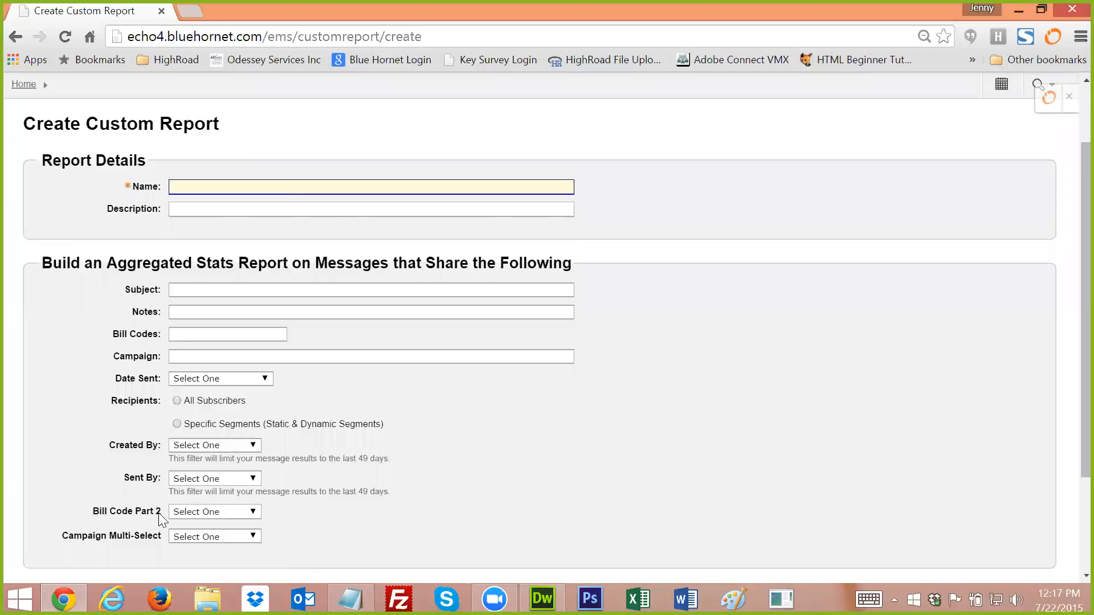
pyautogui.click(253, 513)
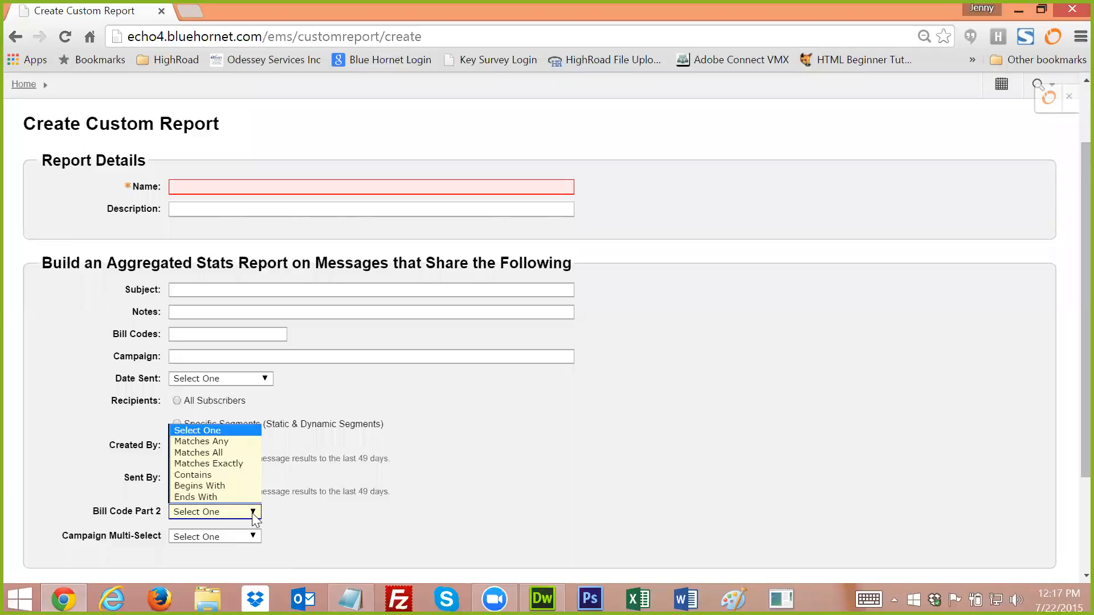
pyautogui.click(220, 463)
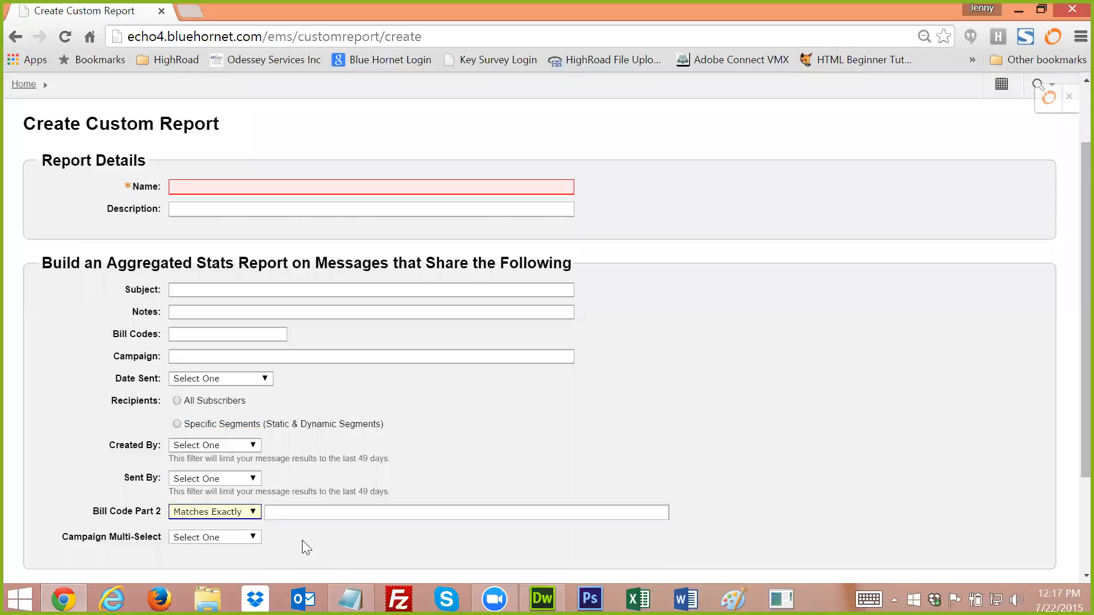
pyautogui.click(351, 599)
pyautogui.moveTo(827, 146); pyautogui.dragTo(791, 146)
pyautogui.hotkey('ctrl', 'c')
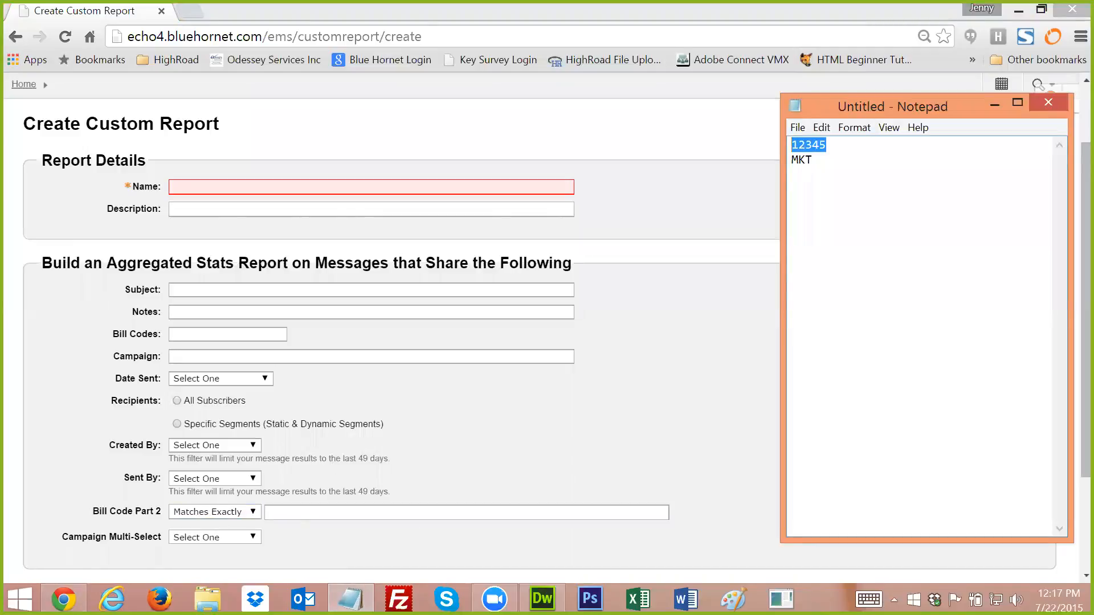
pyautogui.click(308, 513)
pyautogui.hotkey('ctrl', 'v')
# Filter the report's Campaign Multi-Select tag to Matches Exactly MKT.
pyautogui.click(253, 538)
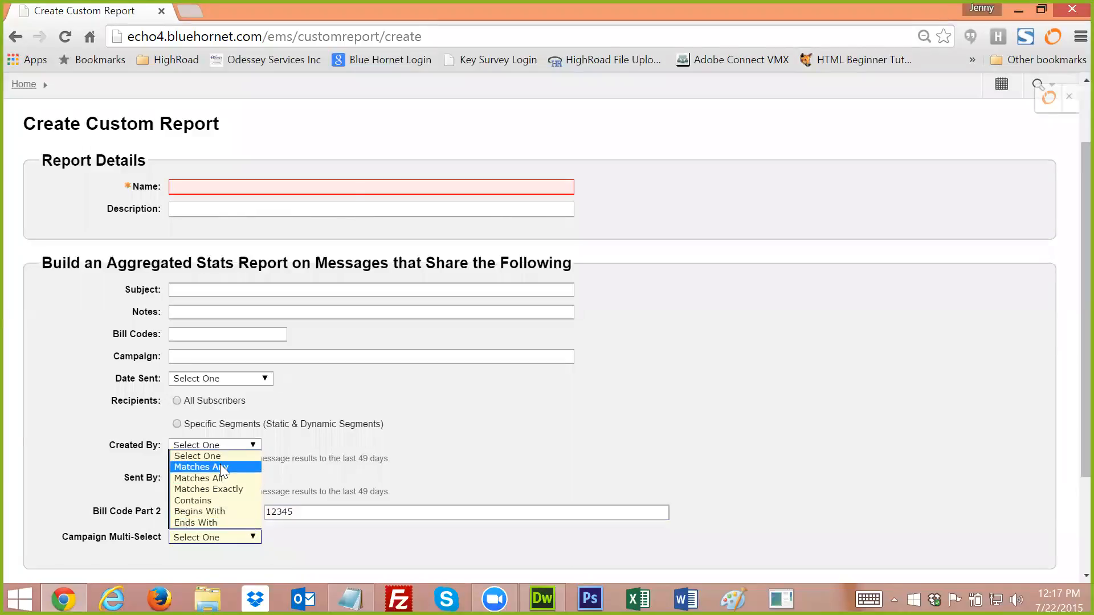
pyautogui.click(219, 490)
pyautogui.click(342, 538)
pyautogui.write('MKT')
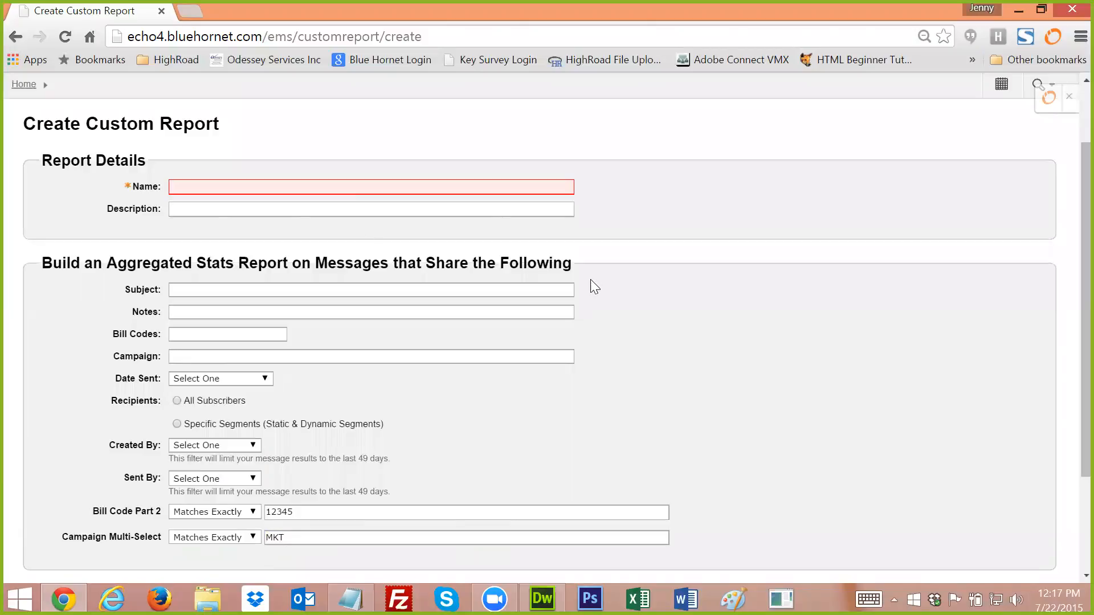
# Name the custom report MKT Stats and save it.
pyautogui.write('MKT Stats')
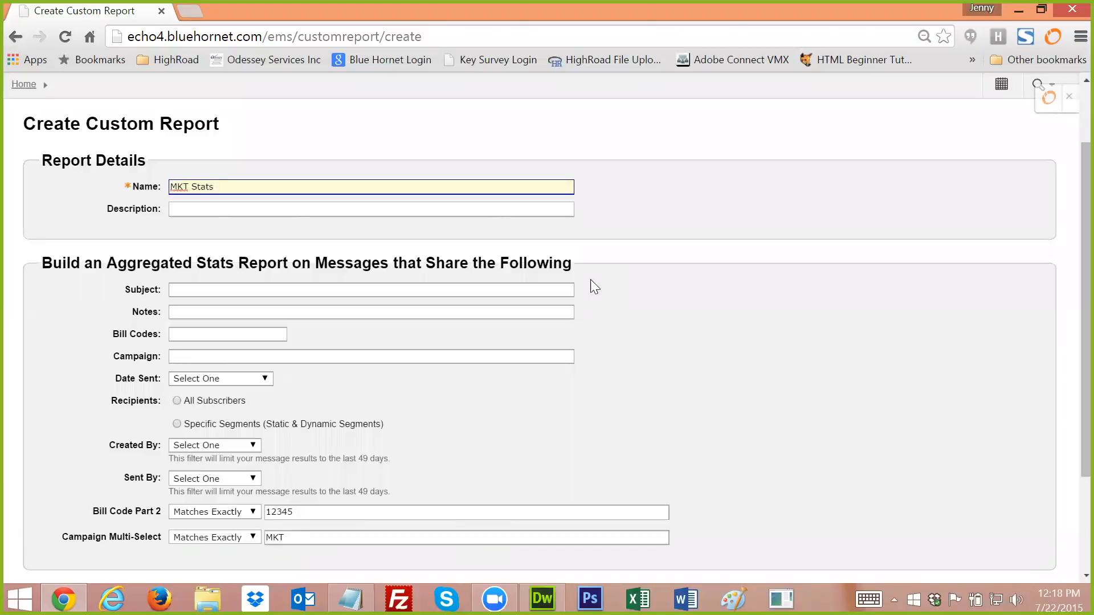
pyautogui.scroll(-3, 732, 355)
pyautogui.click(118, 464)
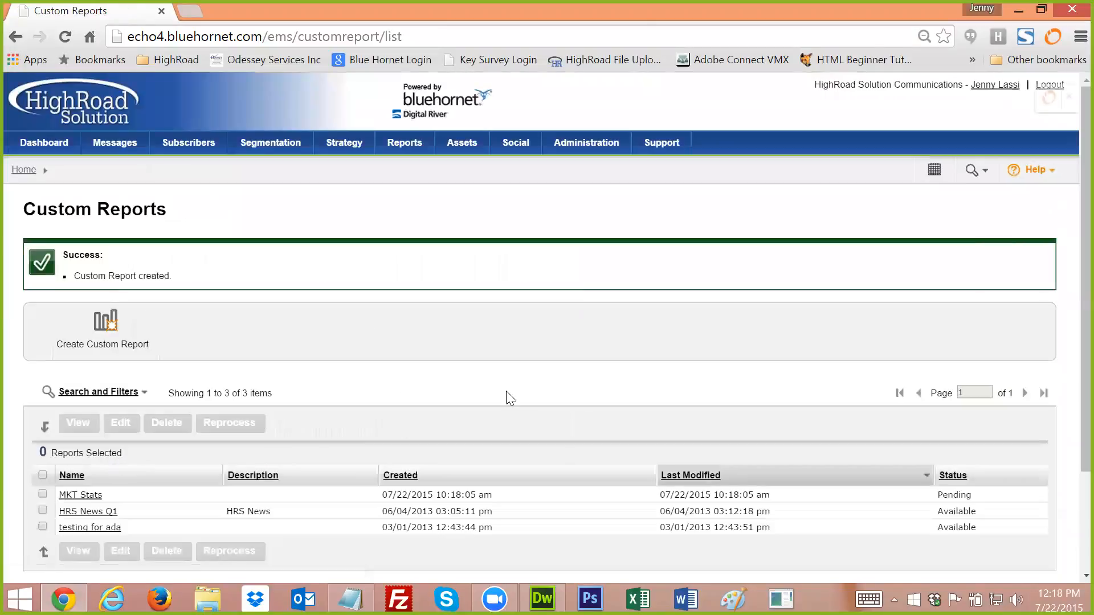
# View the HRS News Q1 custom report and check the filter criteria in its report details.
pyautogui.scroll(-2, 511, 398)
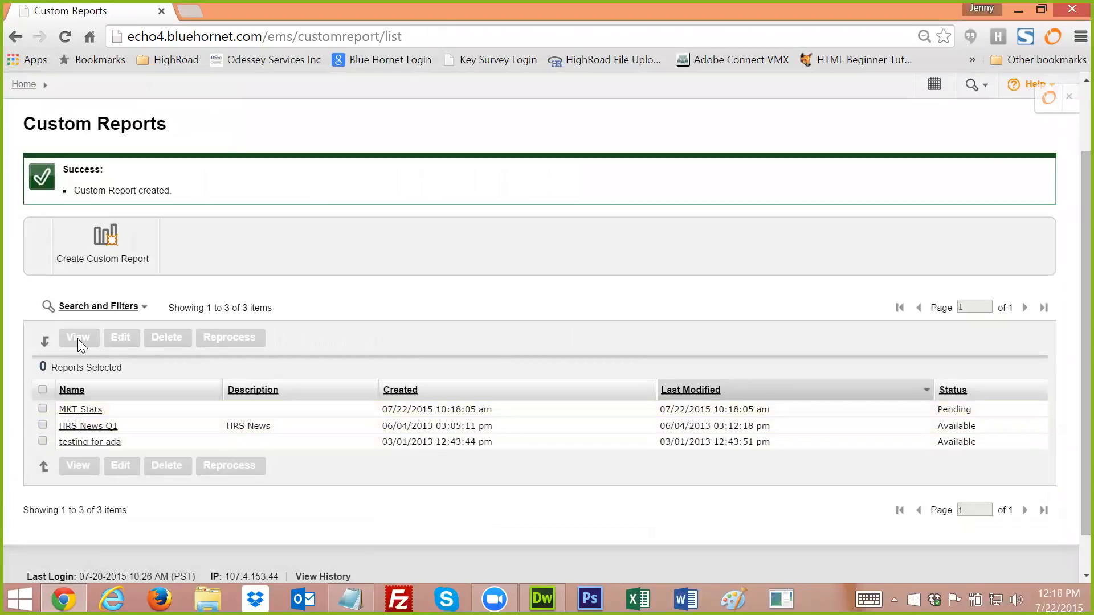
pyautogui.click(42, 423)
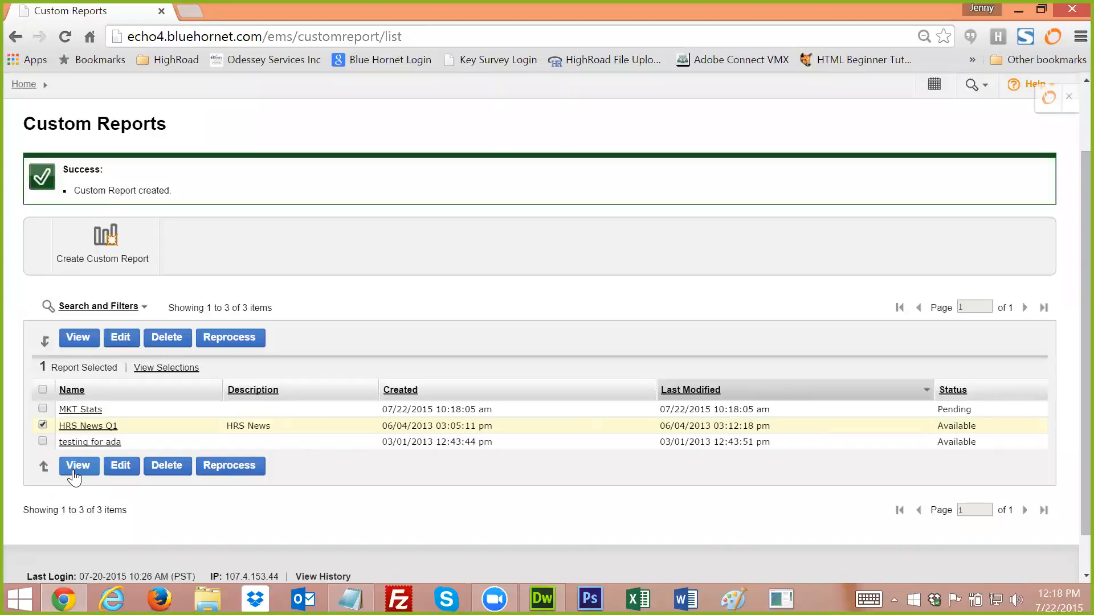
pyautogui.click(73, 476)
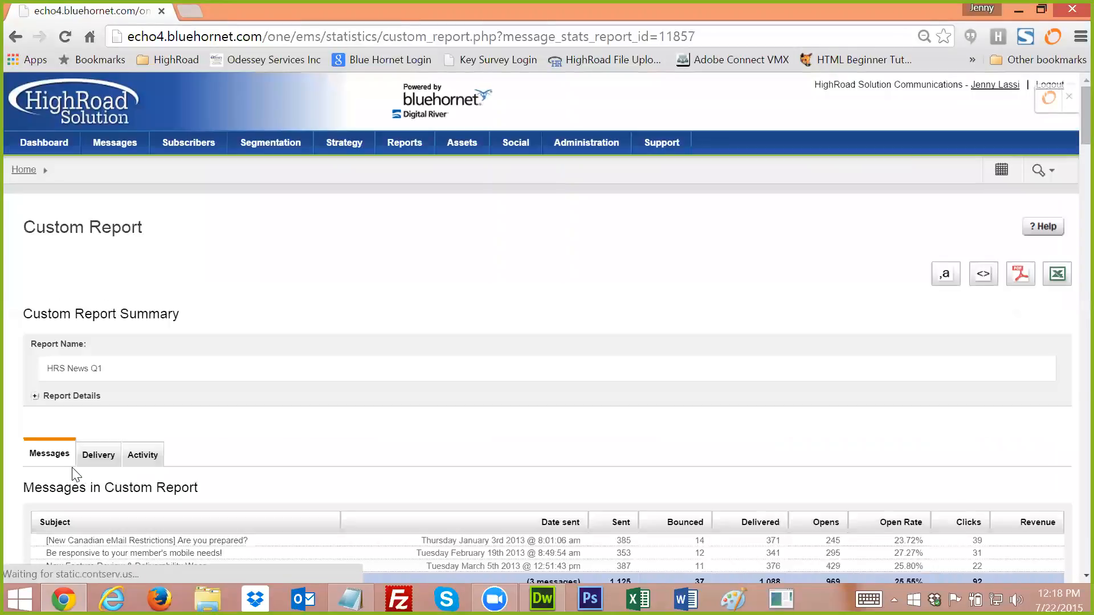
pyautogui.scroll(-1, 745, 437)
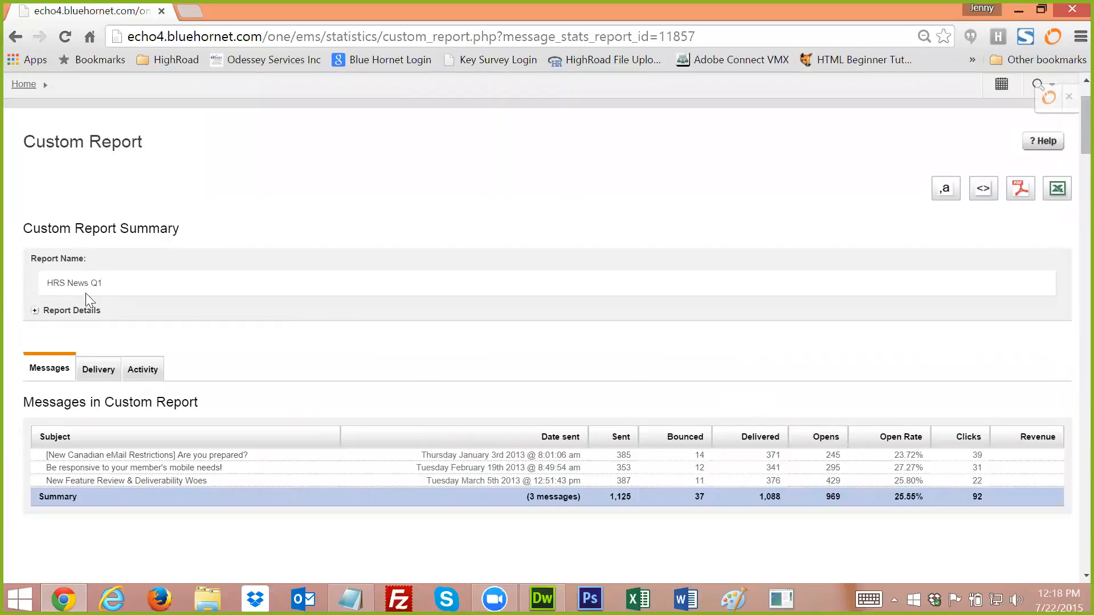
pyautogui.click(35, 311)
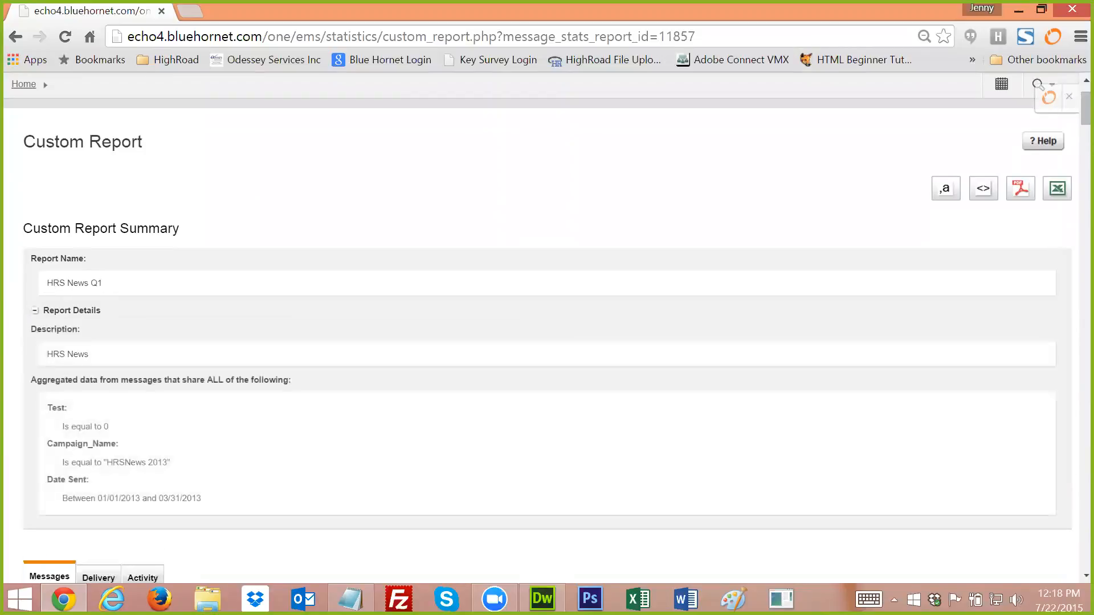
pyautogui.click(35, 312)
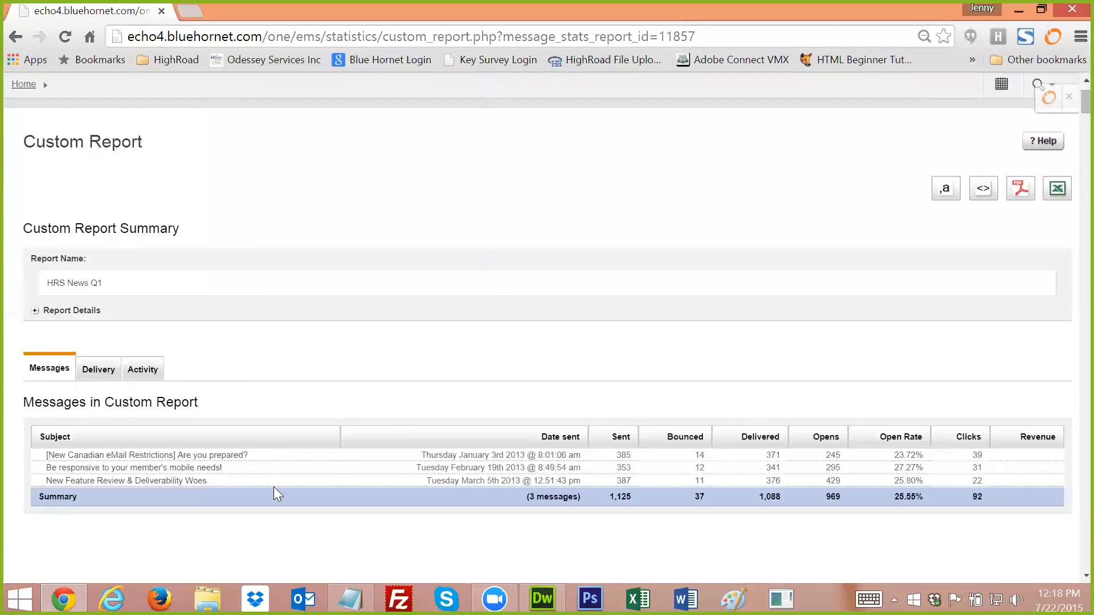
# Review the delivery and activity statistics of the HRS News Q1 report, then return to its message list.
pyautogui.click(98, 371)
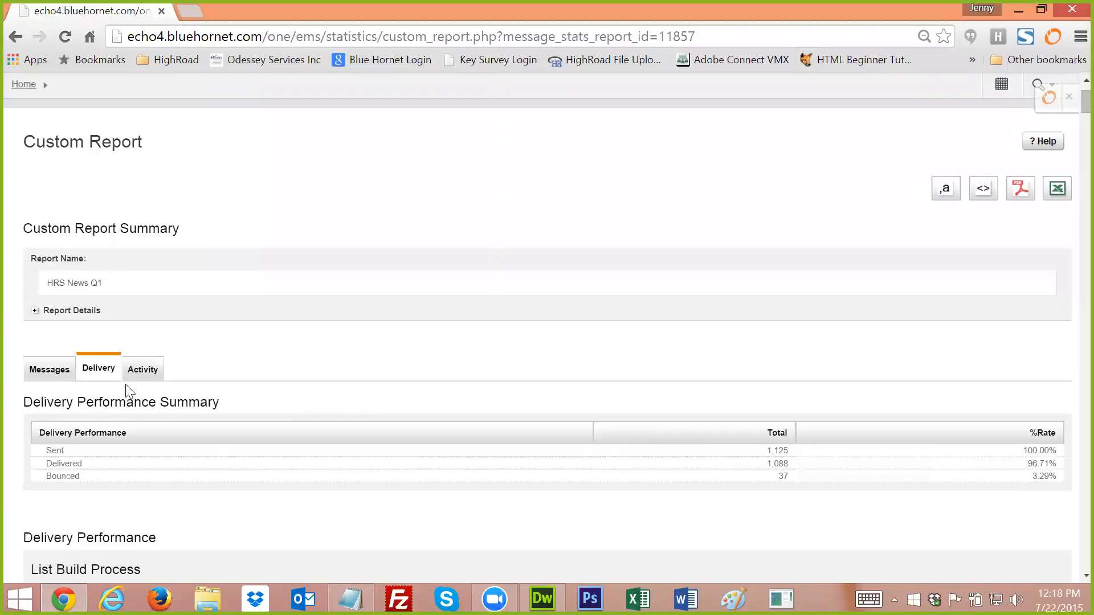
pyautogui.click(142, 371)
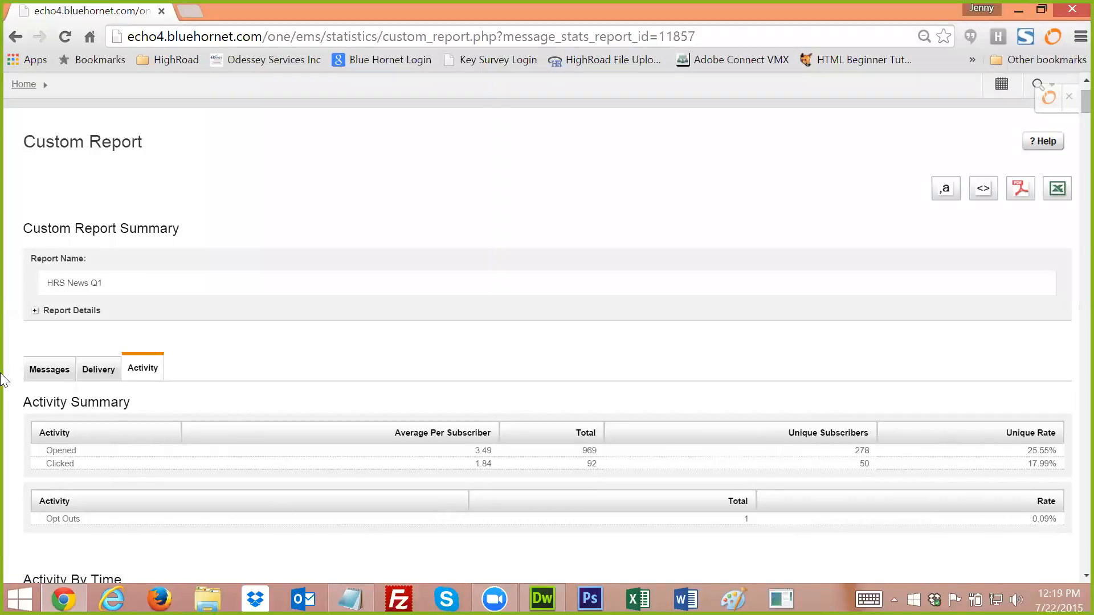
pyautogui.click(40, 371)
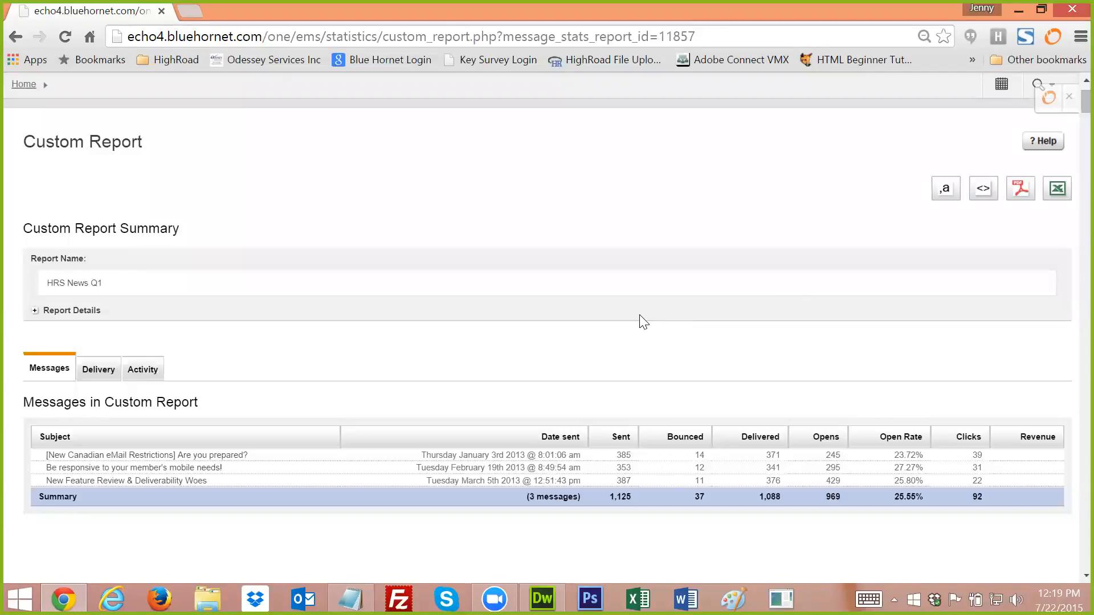
# Open the Manage Message Tags page through the account's email sending defaults.
pyautogui.scroll(2, 643, 322)
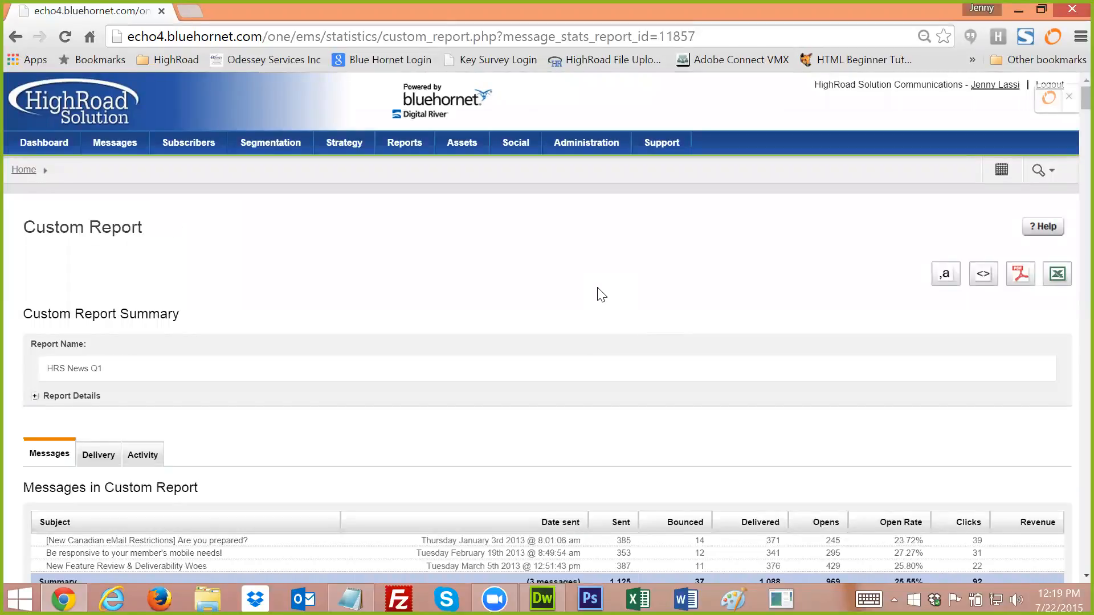
pyautogui.moveTo(583, 153)
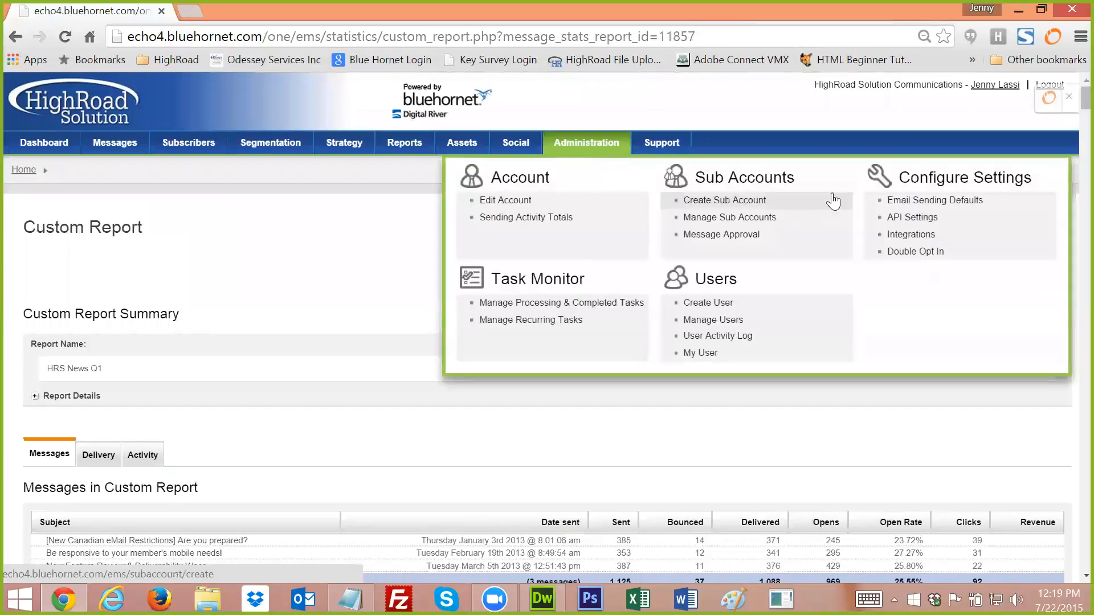
pyautogui.click(918, 205)
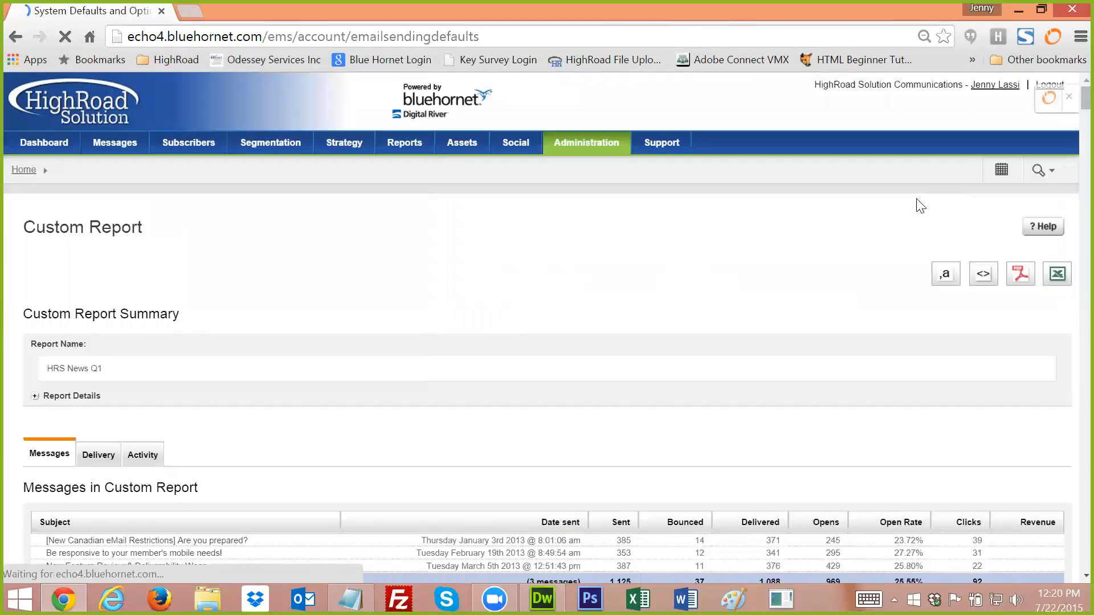
pyautogui.scroll(-3, 562, 357)
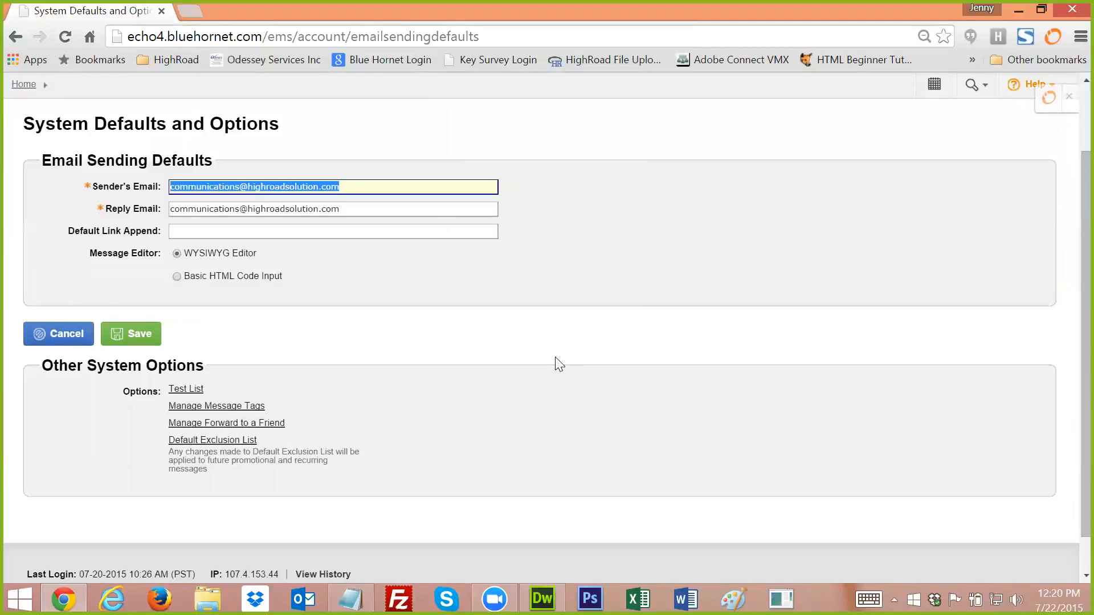
pyautogui.click(243, 406)
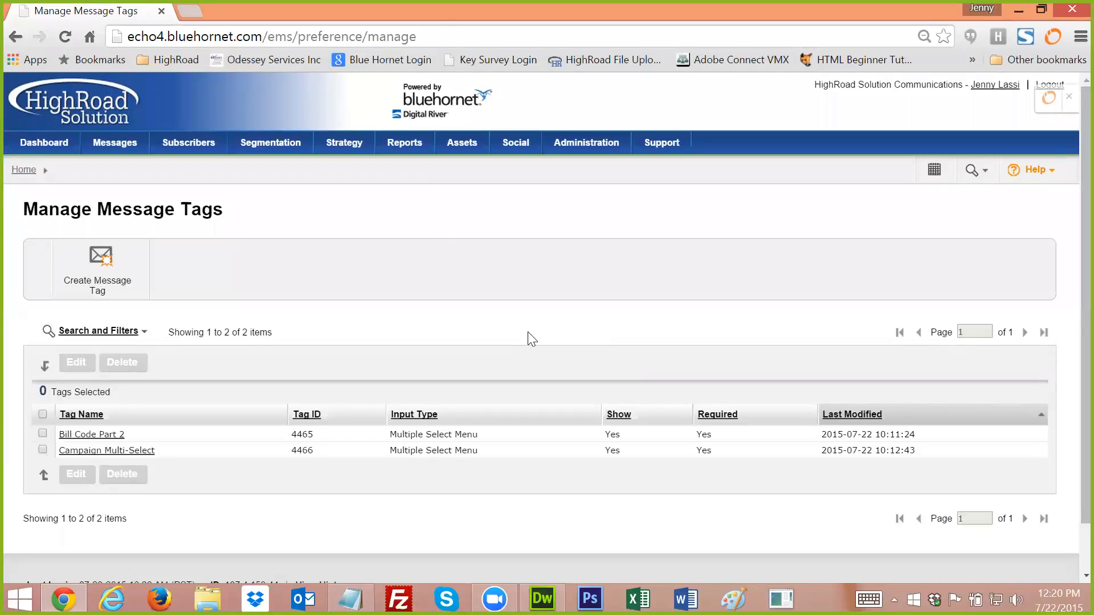
# Start a message tag named Advertiser with a select menu holding the values Dell, IBM and Microsoft.
pyautogui.click(109, 286)
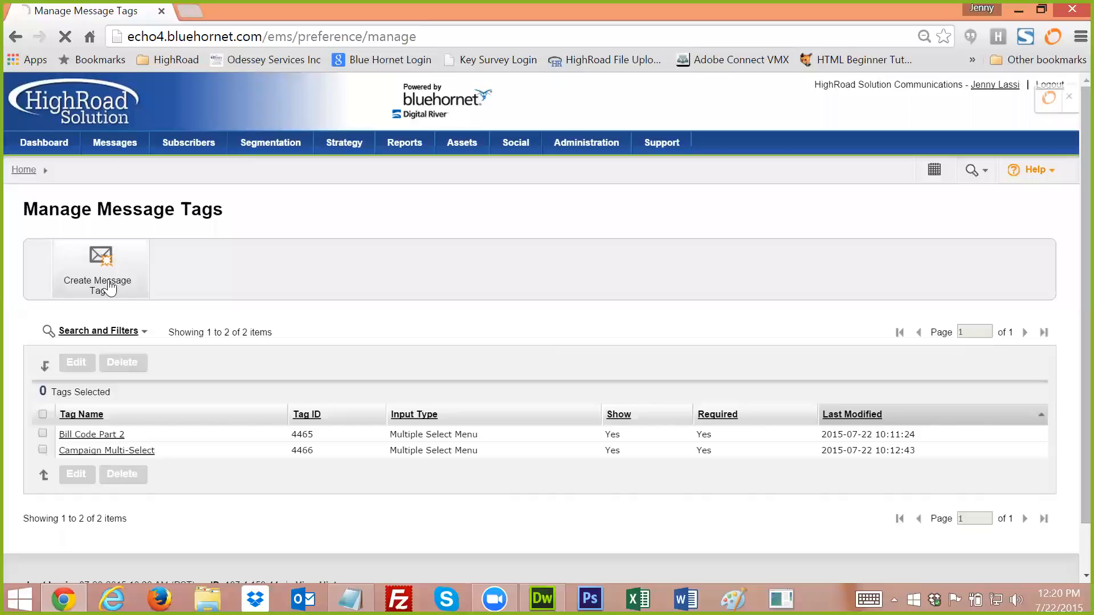
pyautogui.write('Advertiser')
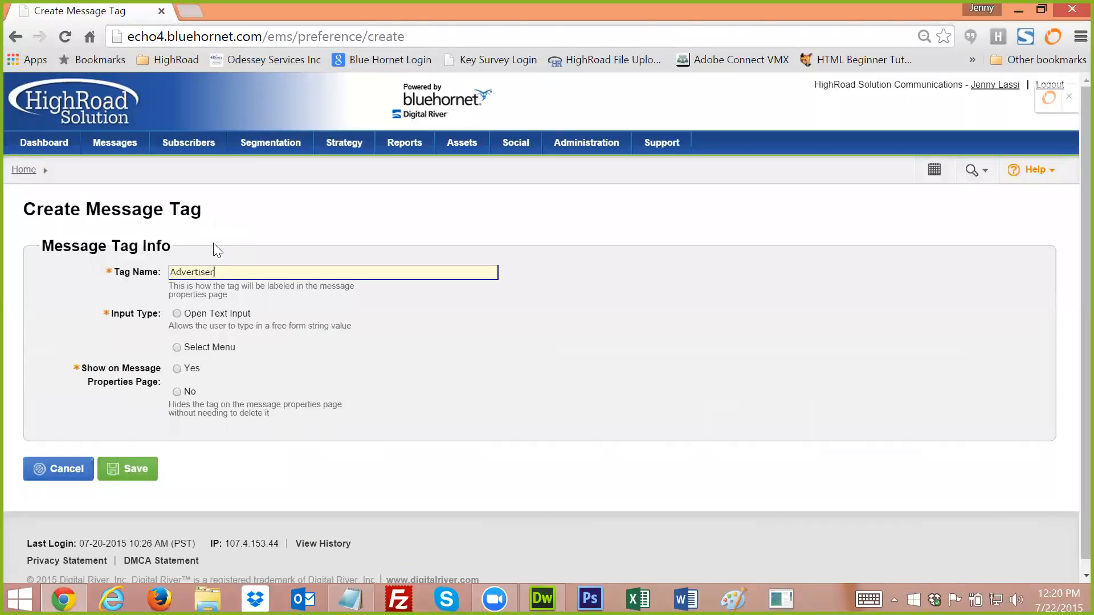
pyautogui.click(177, 346)
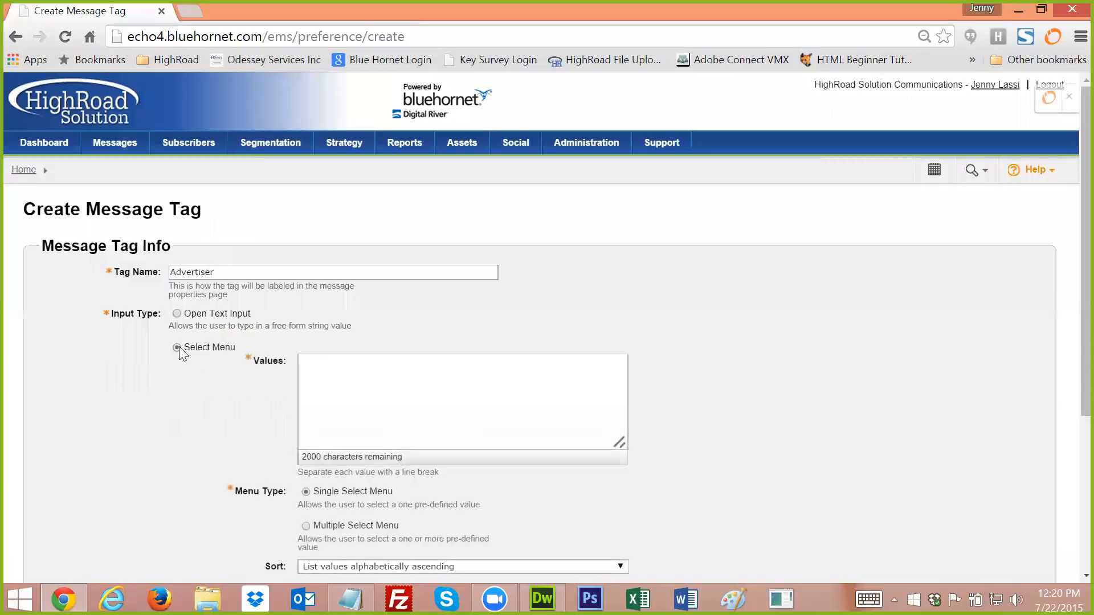
pyautogui.click(342, 373)
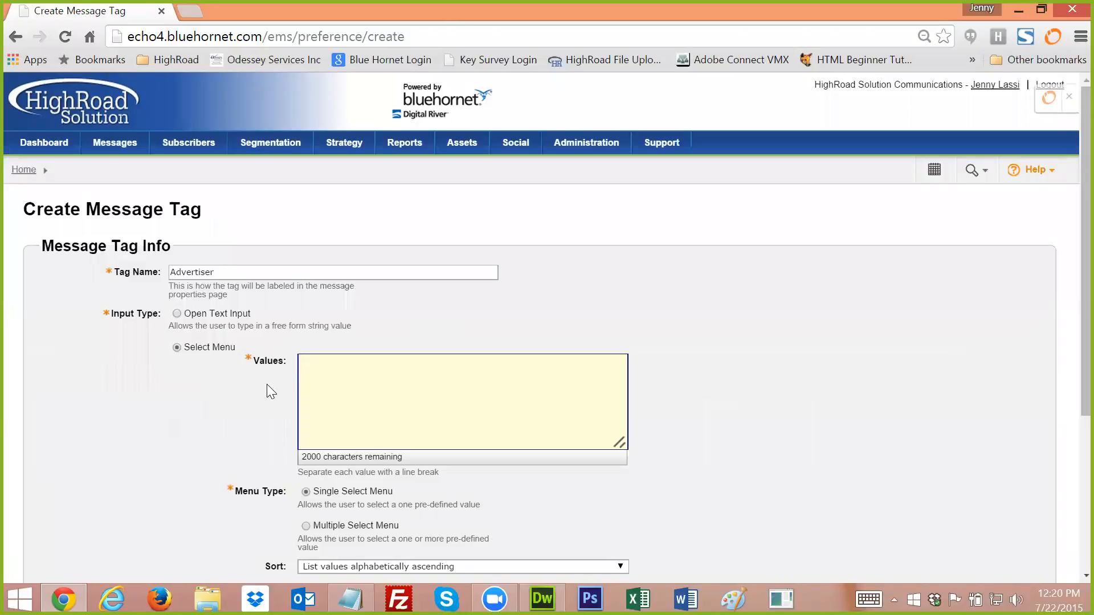
pyautogui.write('Dell')
pyautogui.press('Return')
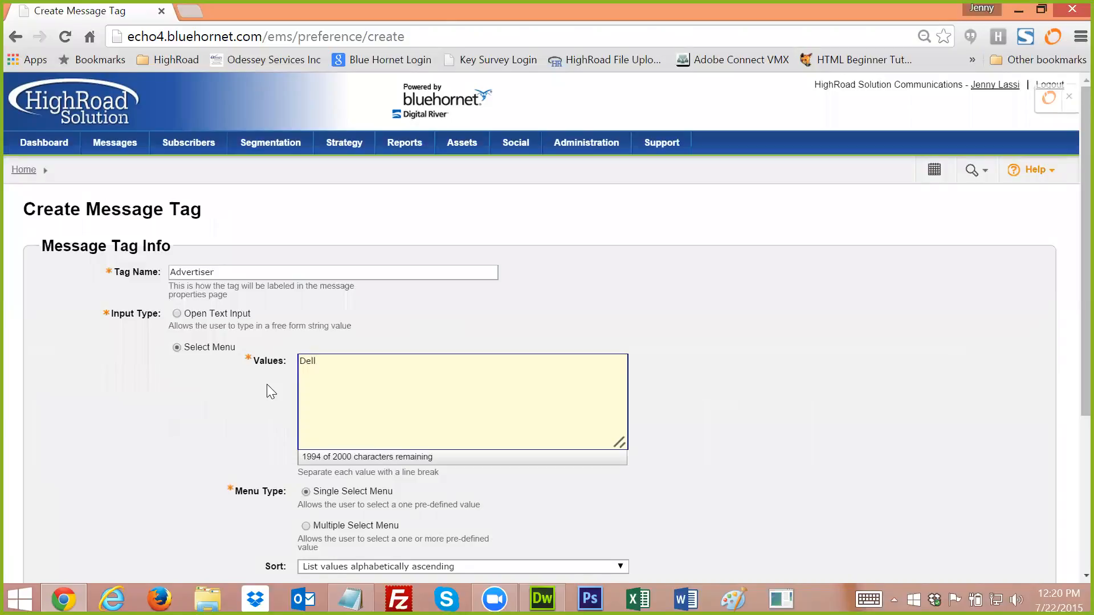
pyautogui.write('IBM')
pyautogui.press('Return')
pyautogui.write('Microsoft')
# Set the Advertiser tag to show on the message properties page and save it.
pyautogui.scroll(-2, 276, 394)
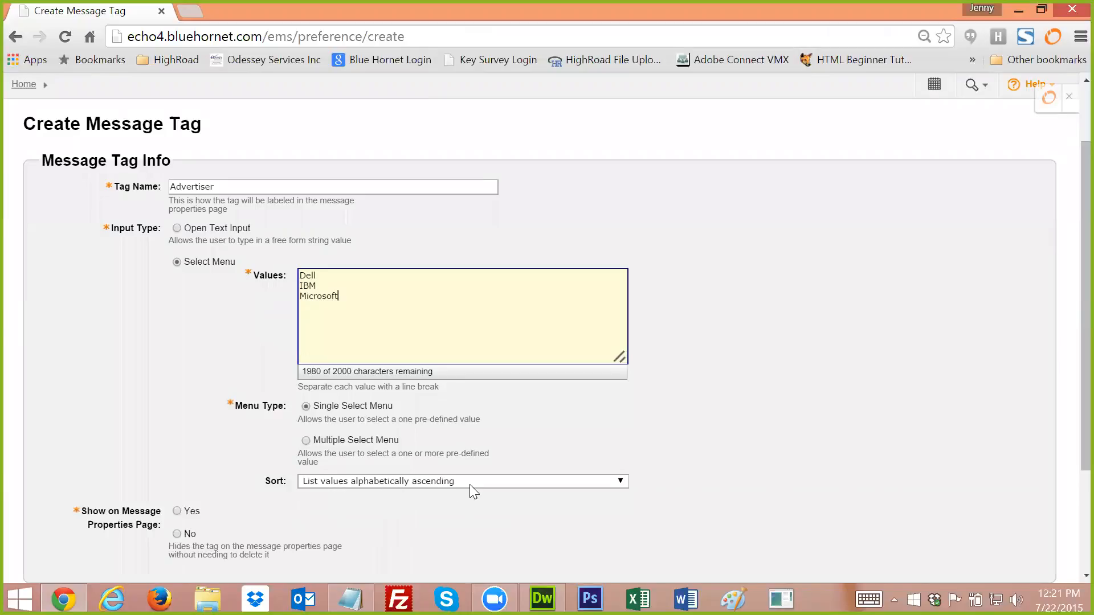
pyautogui.scroll(-2, 408, 504)
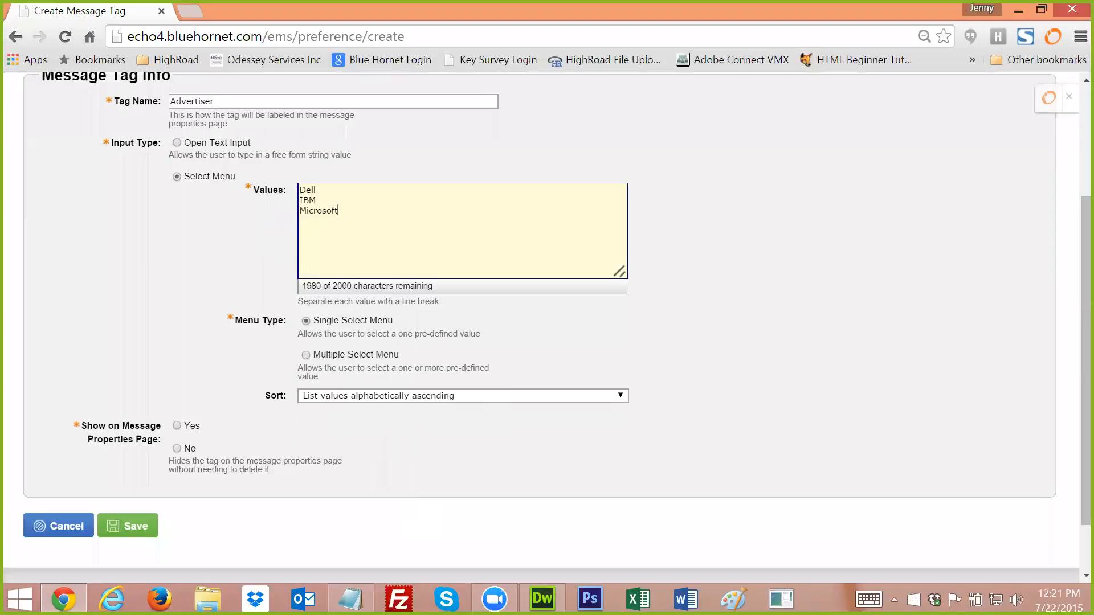
pyautogui.click(177, 425)
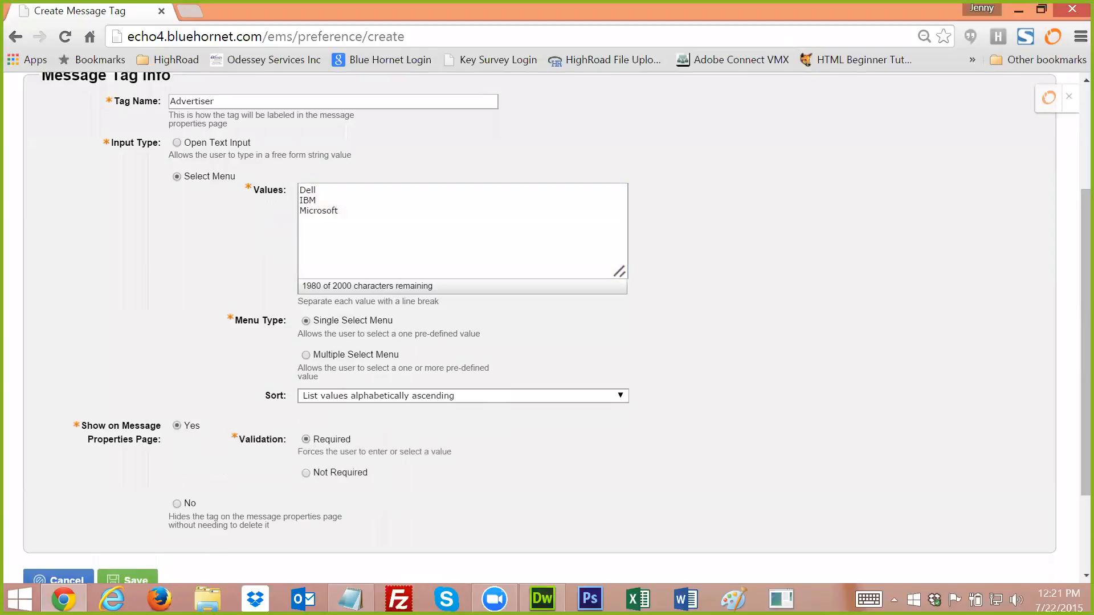
pyautogui.scroll(-2, 197, 532)
pyautogui.click(140, 501)
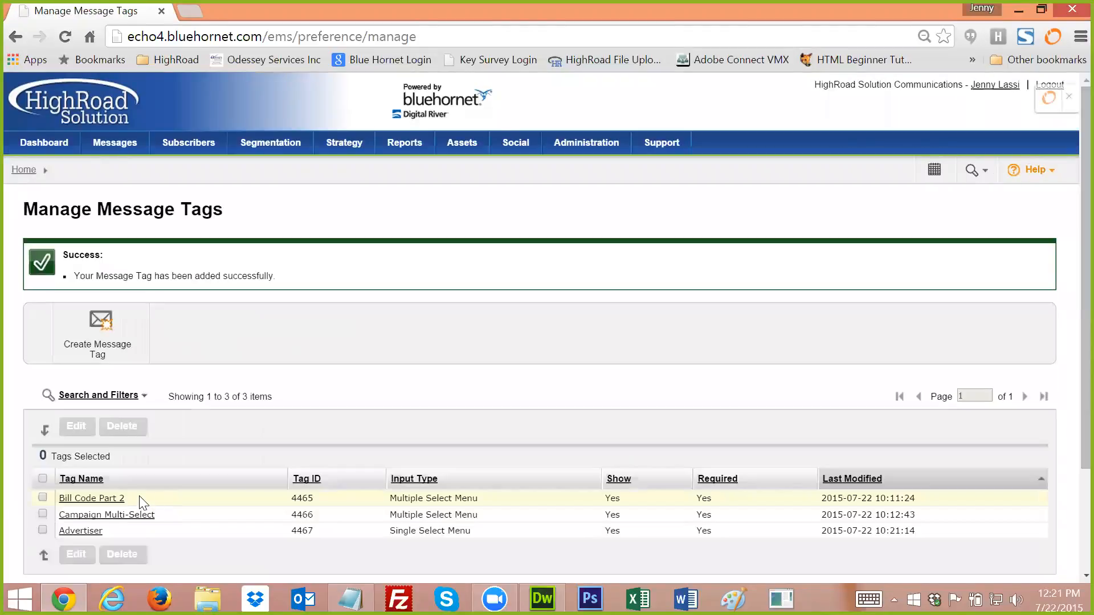
# Create a new message named One Stop Demo Training 2.
pyautogui.moveTo(118, 152)
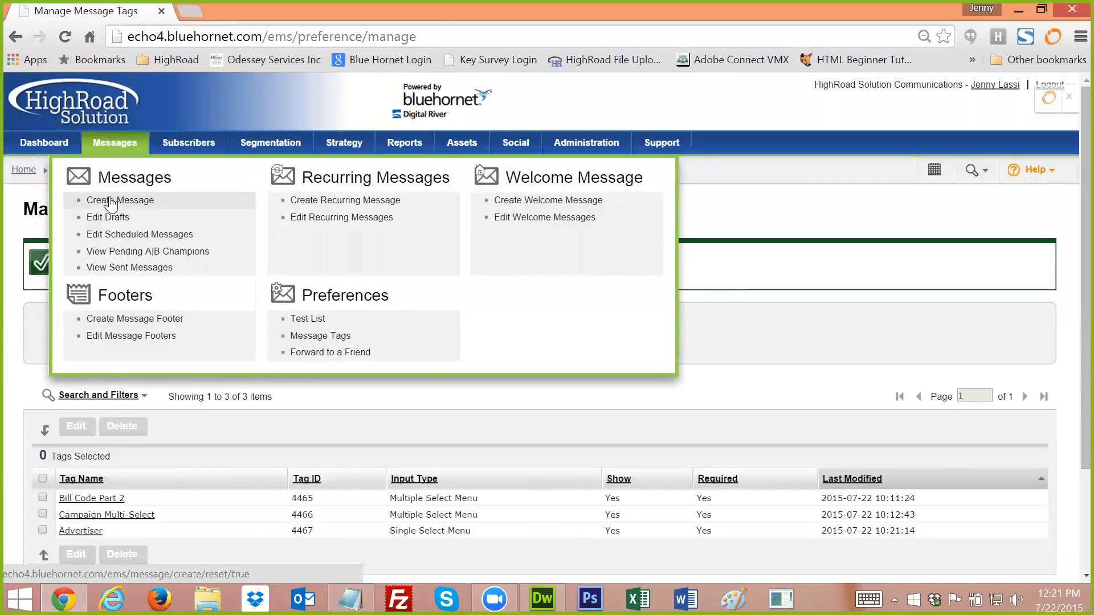
pyautogui.click(111, 200)
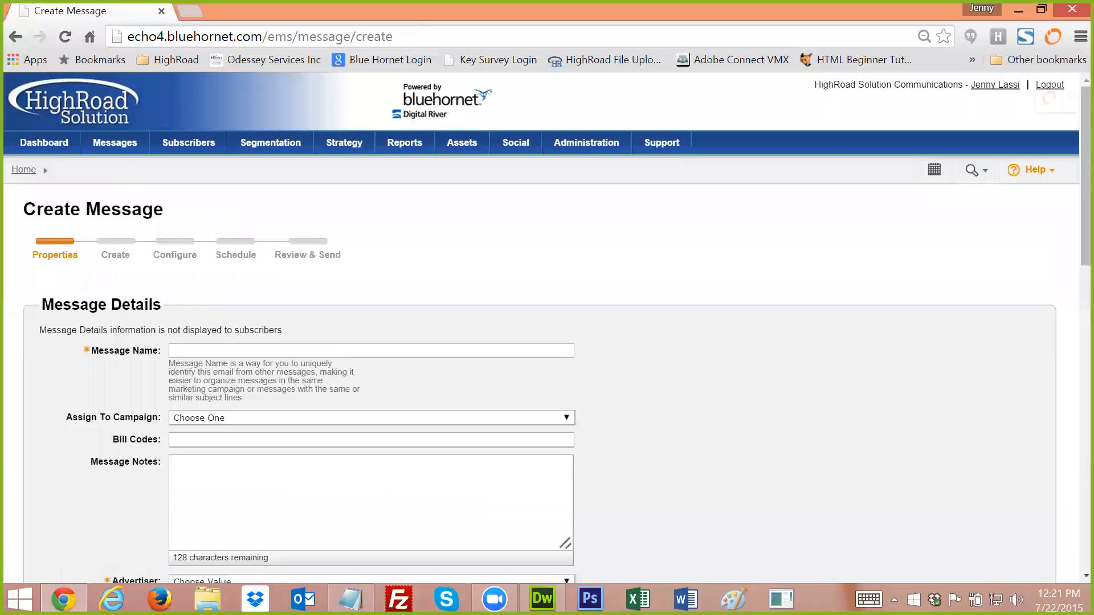
pyautogui.scroll(-3, 154, 489)
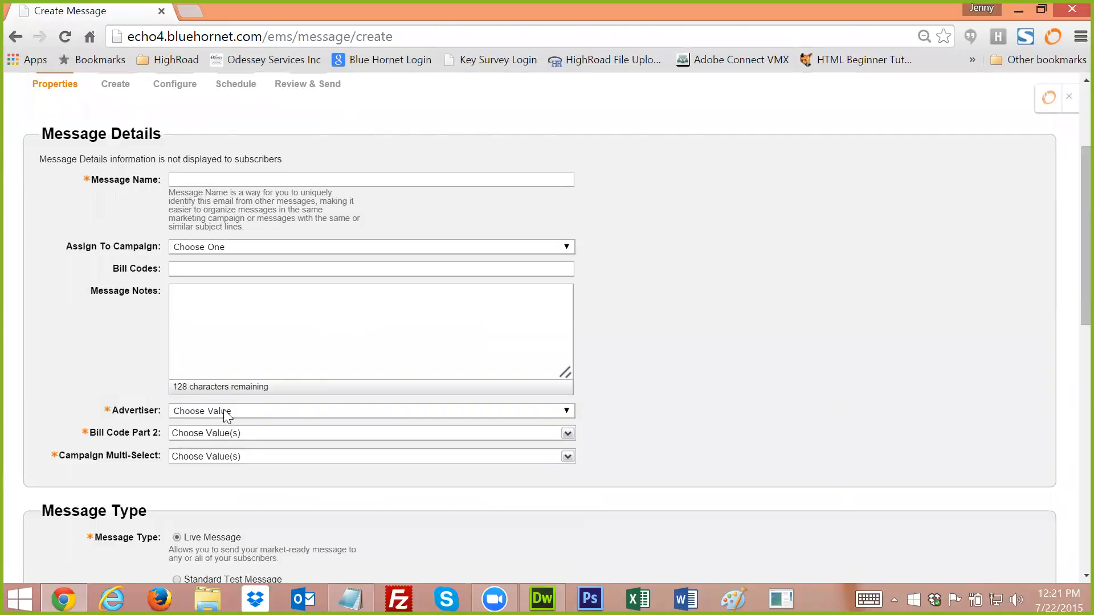
pyautogui.click(234, 180)
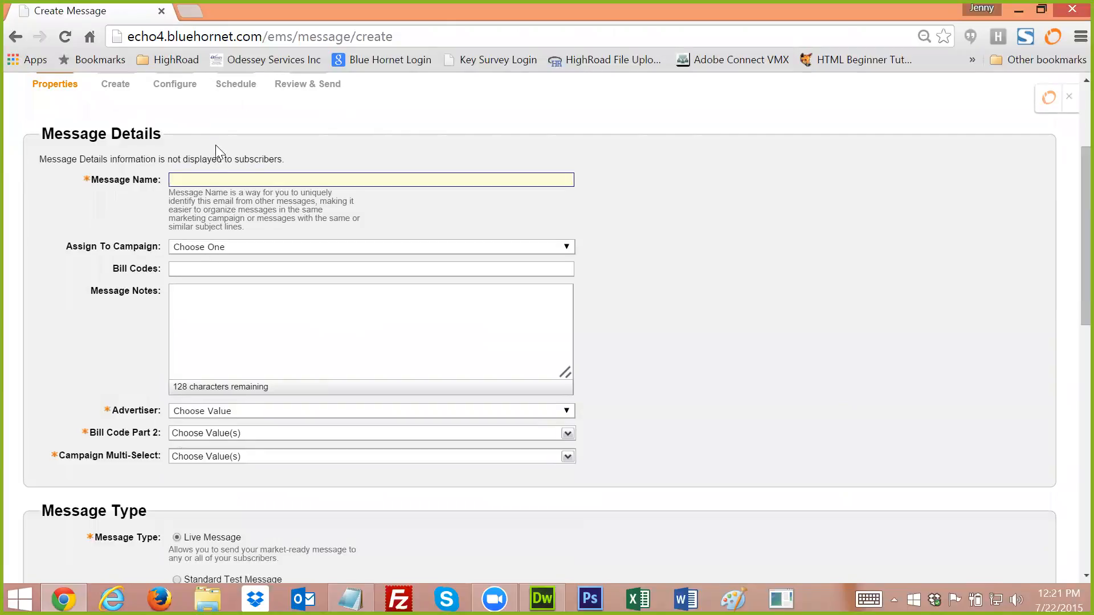
pyautogui.write('One Stop Demo Train')
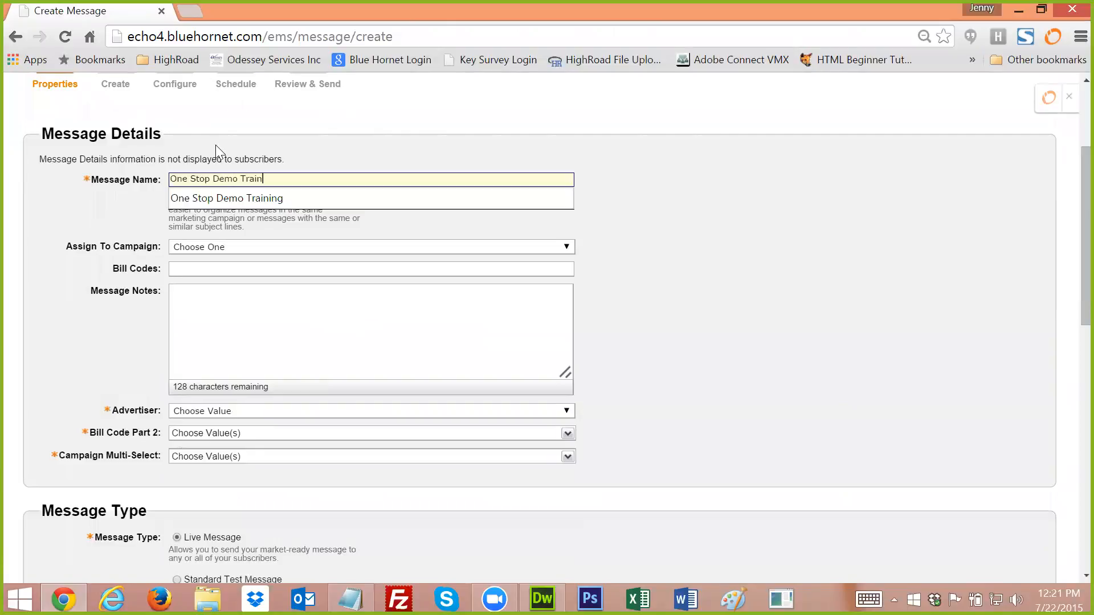
pyautogui.write('ing 2')
# Tag the message with Advertiser Dell, Bill Code Part 2 12345 and Campaign Multi-Select MKT.
pyautogui.click(263, 409)
pyautogui.click(223, 437)
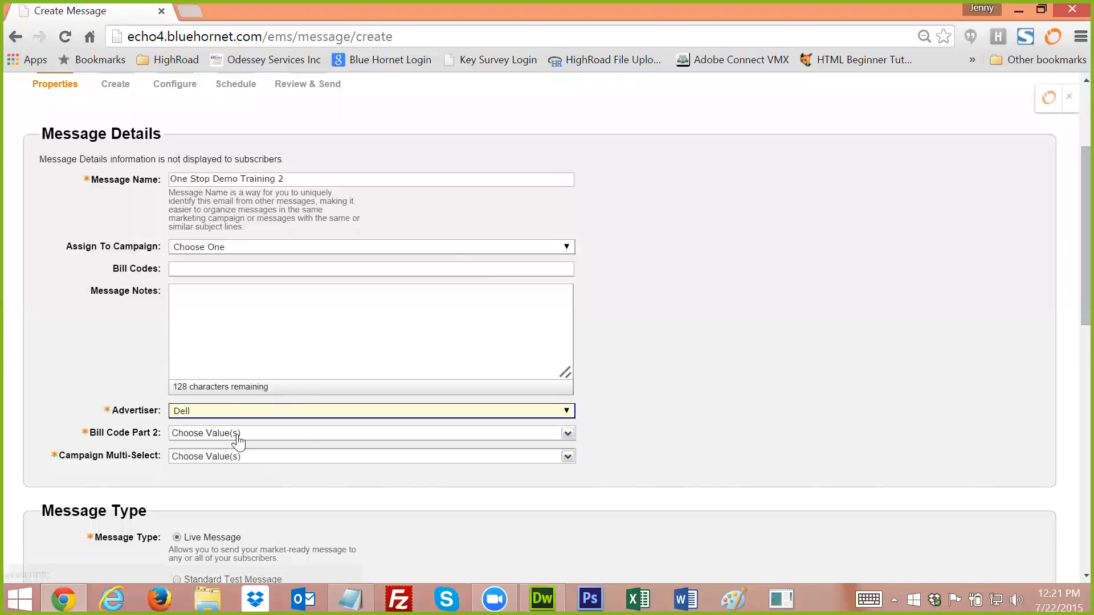
pyautogui.click(300, 435)
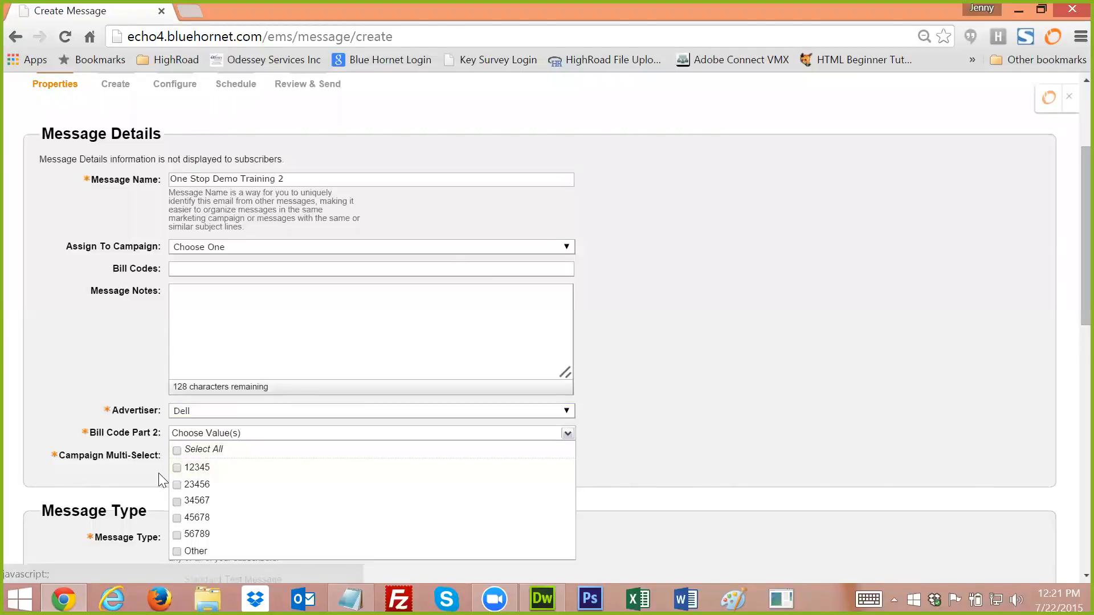
pyautogui.click(177, 469)
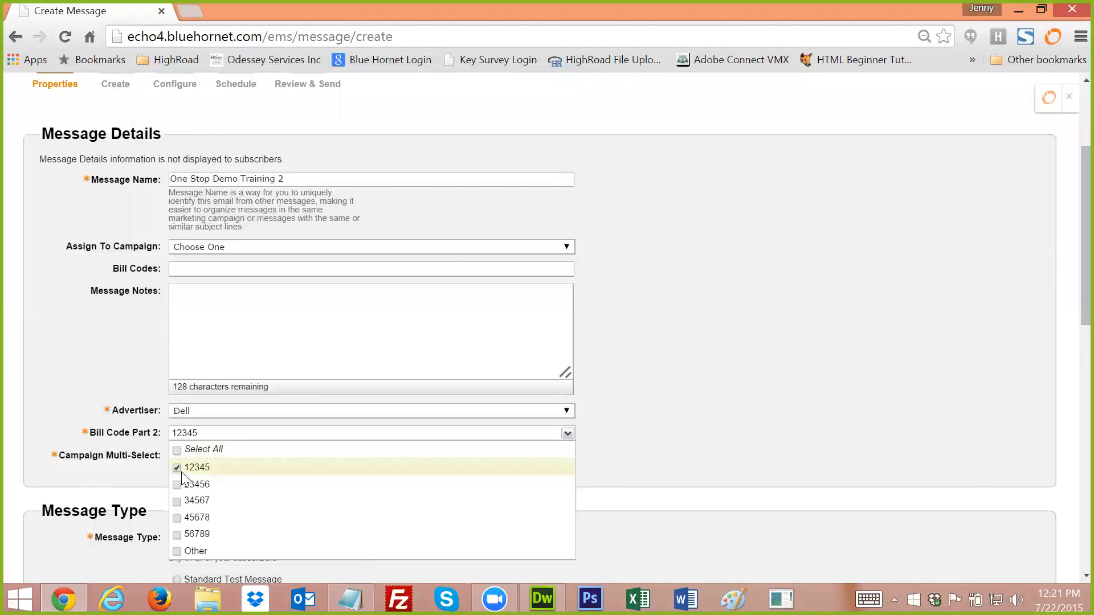
pyautogui.click(651, 449)
pyautogui.click(569, 461)
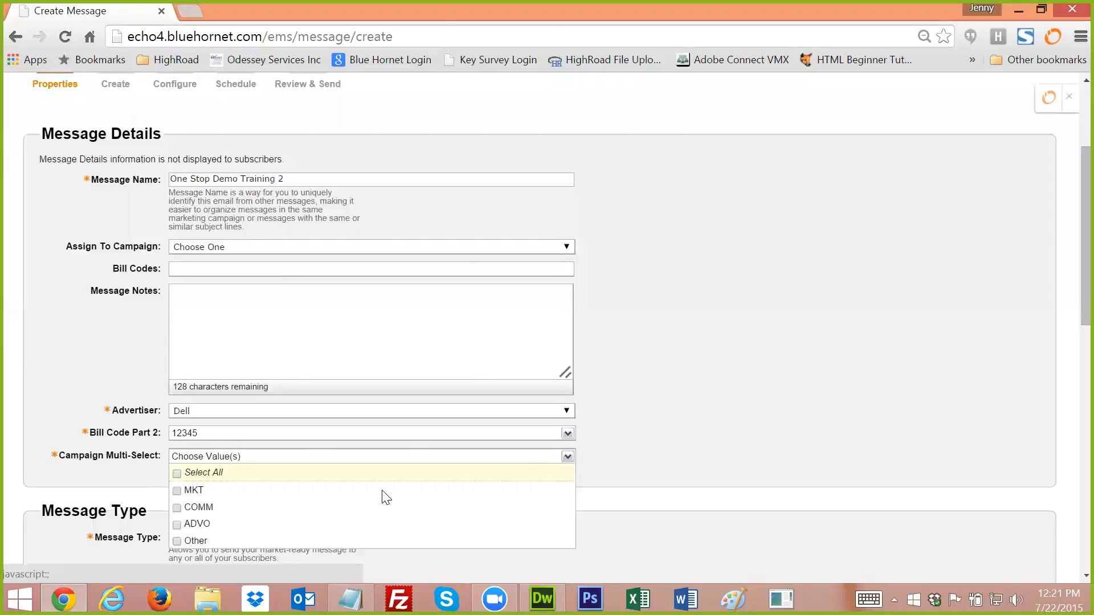
pyautogui.click(177, 490)
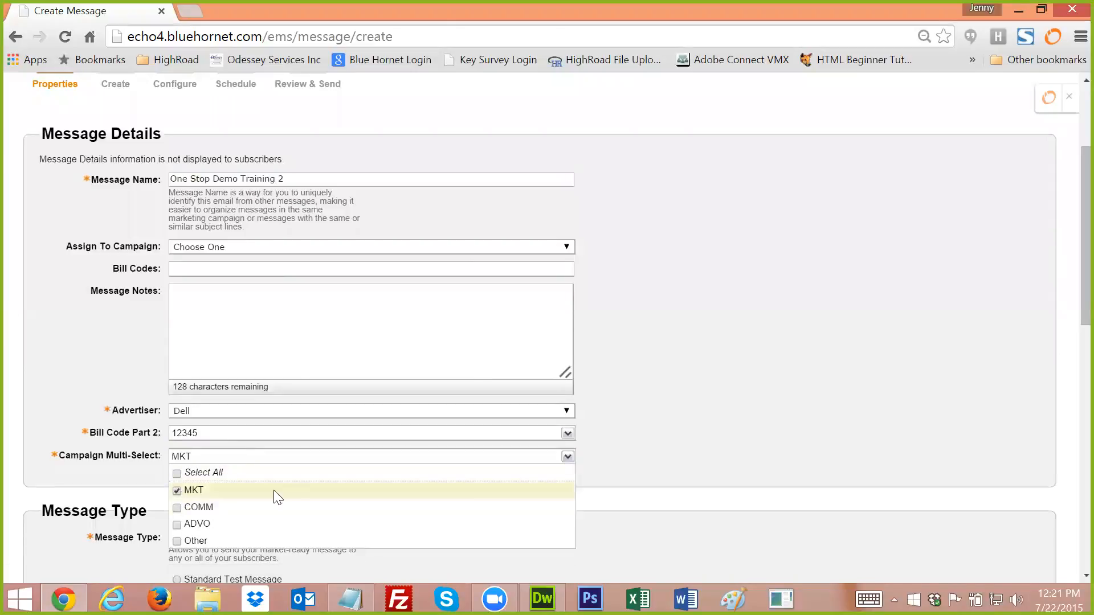
pyautogui.click(634, 457)
# Make it a Standard Test Message and include the OOO Message Test static segment as recipients.
pyautogui.scroll(-4, 634, 457)
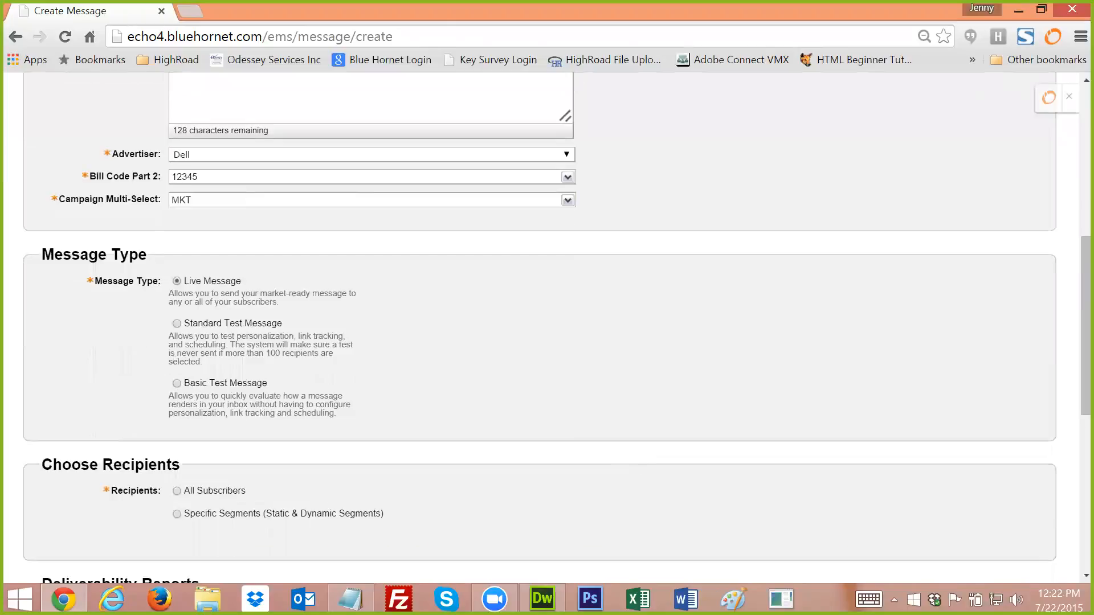
pyautogui.click(176, 323)
pyautogui.scroll(-2, 418, 420)
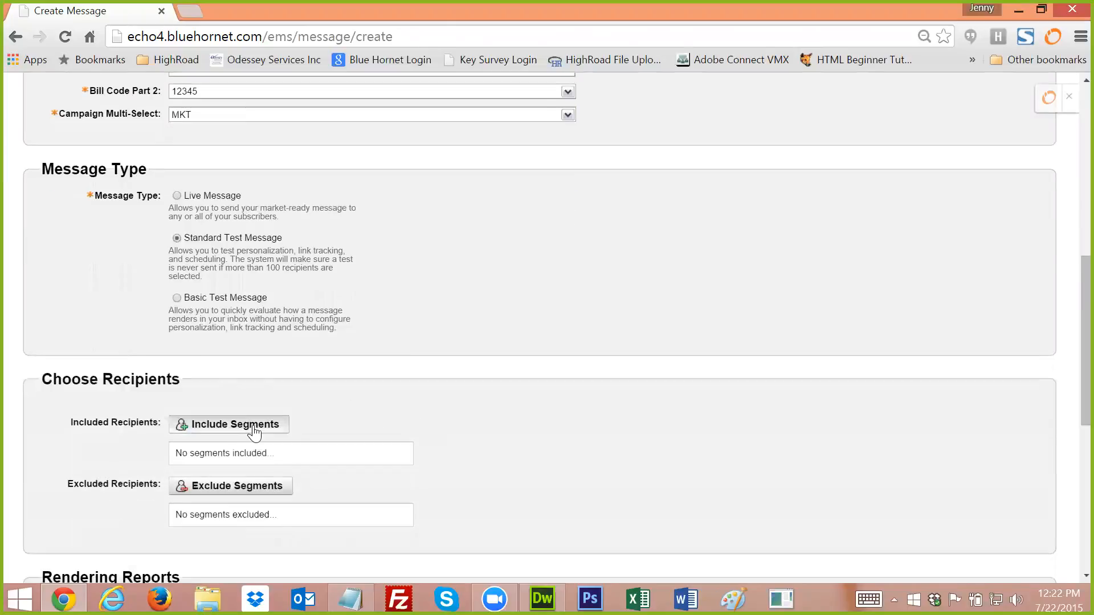
pyautogui.click(254, 426)
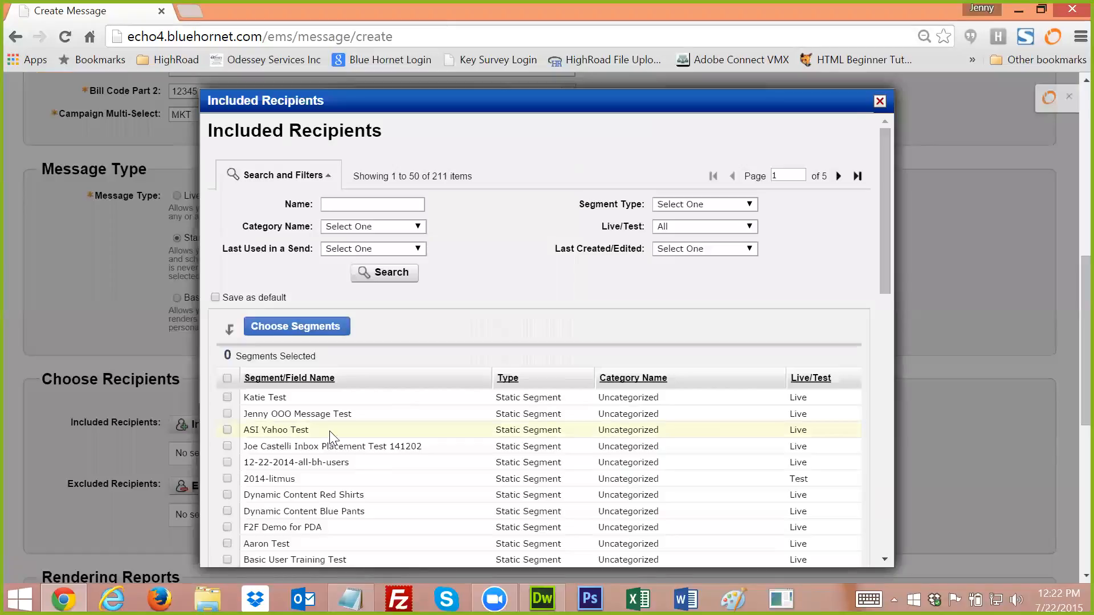
pyautogui.moveTo(486, 104); pyautogui.dragTo(498, 98)
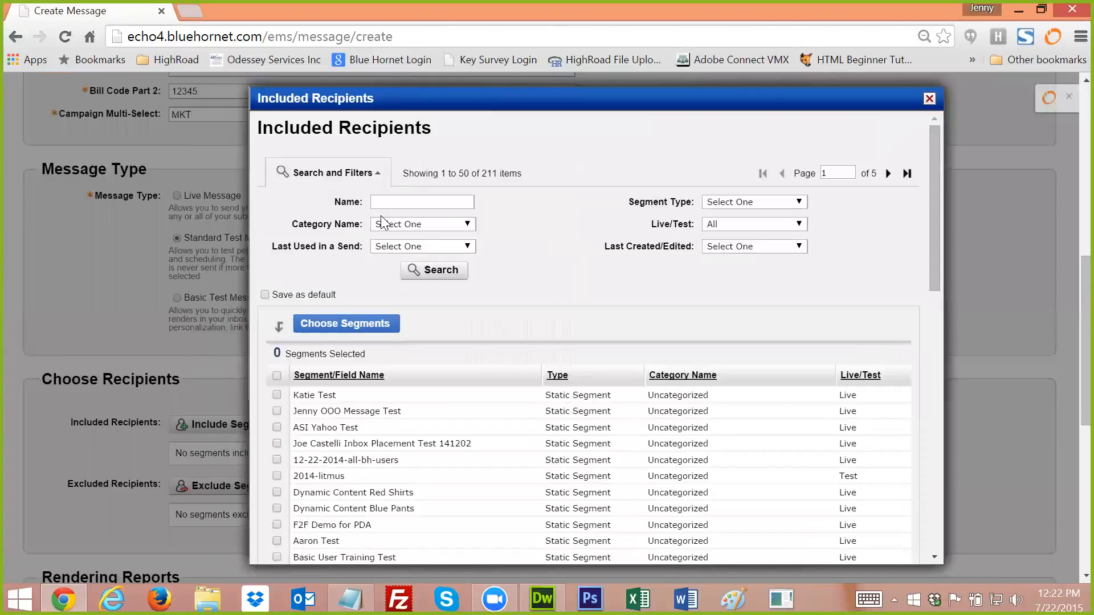
pyautogui.click(277, 412)
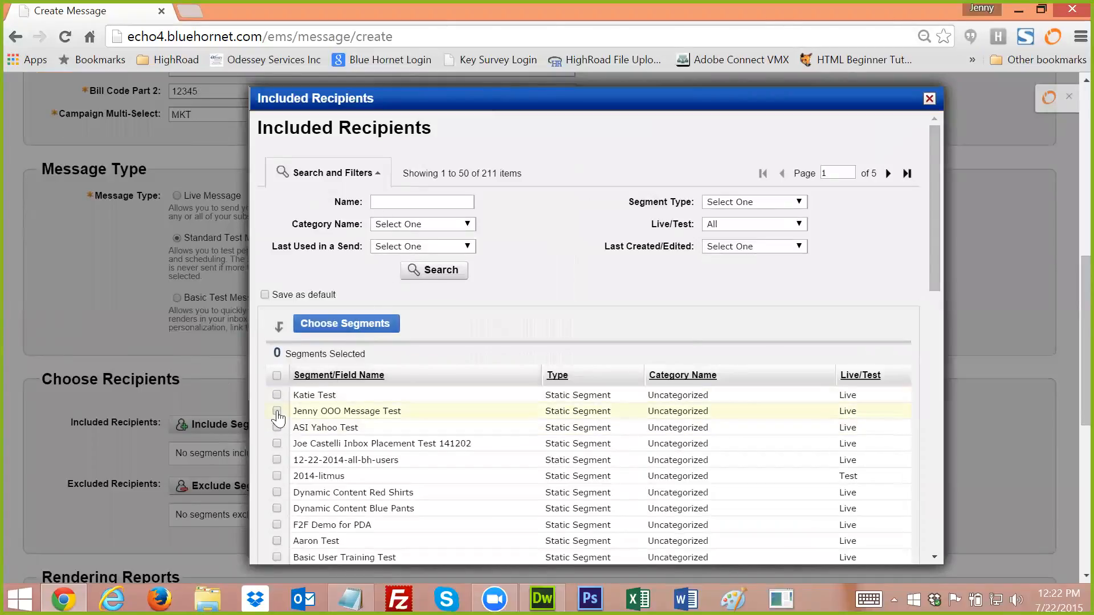
pyautogui.click(319, 324)
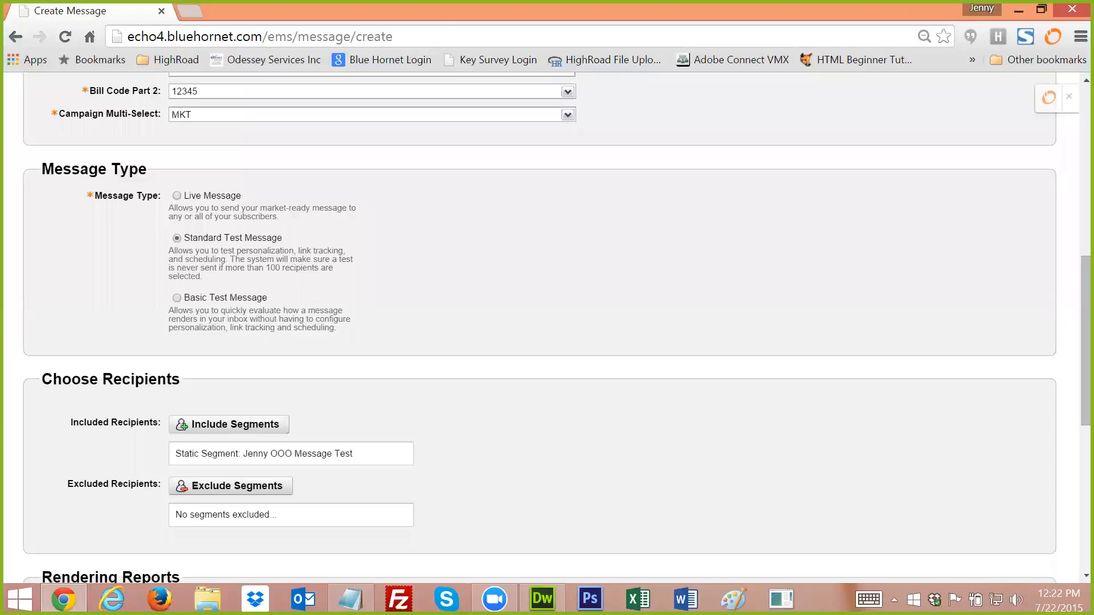
# Continue to the message's Create stage and enter the subject One Stop Demo 2.
pyautogui.scroll(-2, 387, 305)
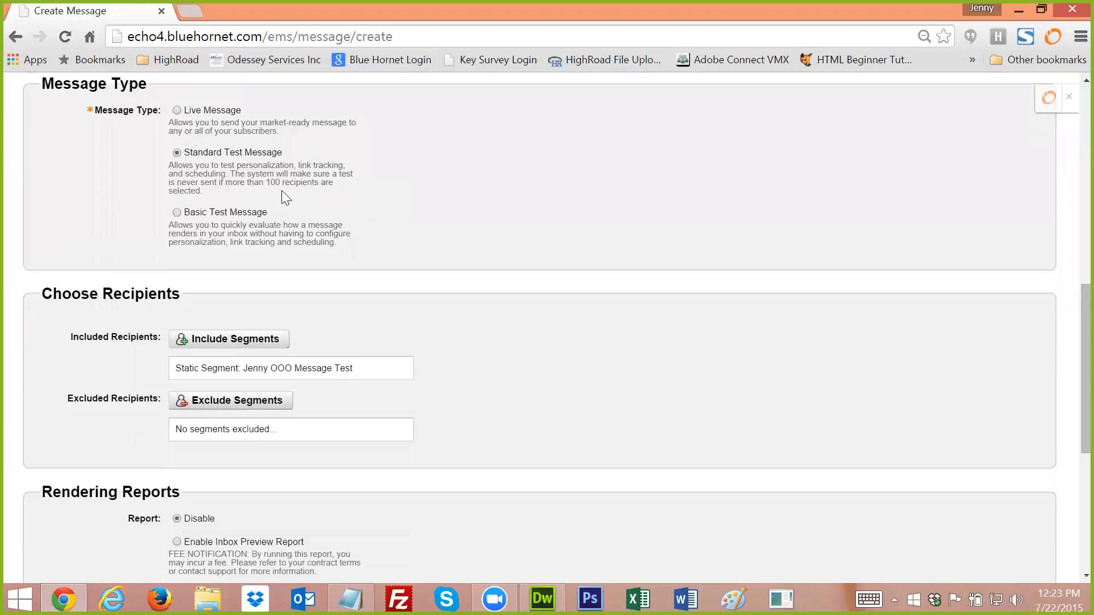
pyautogui.scroll(-6, 380, 290)
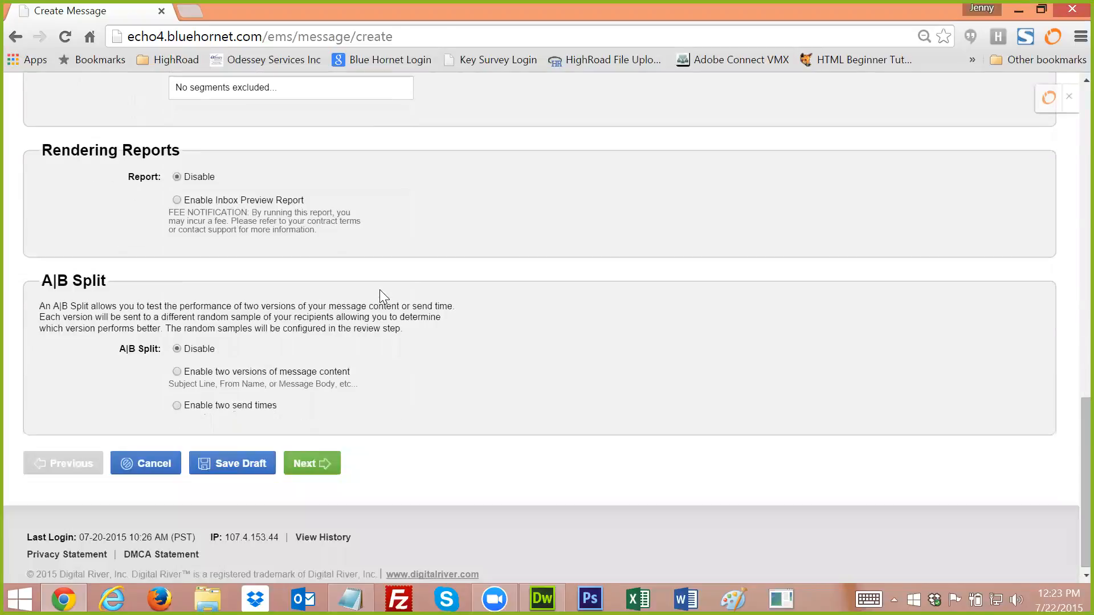
pyautogui.click(317, 463)
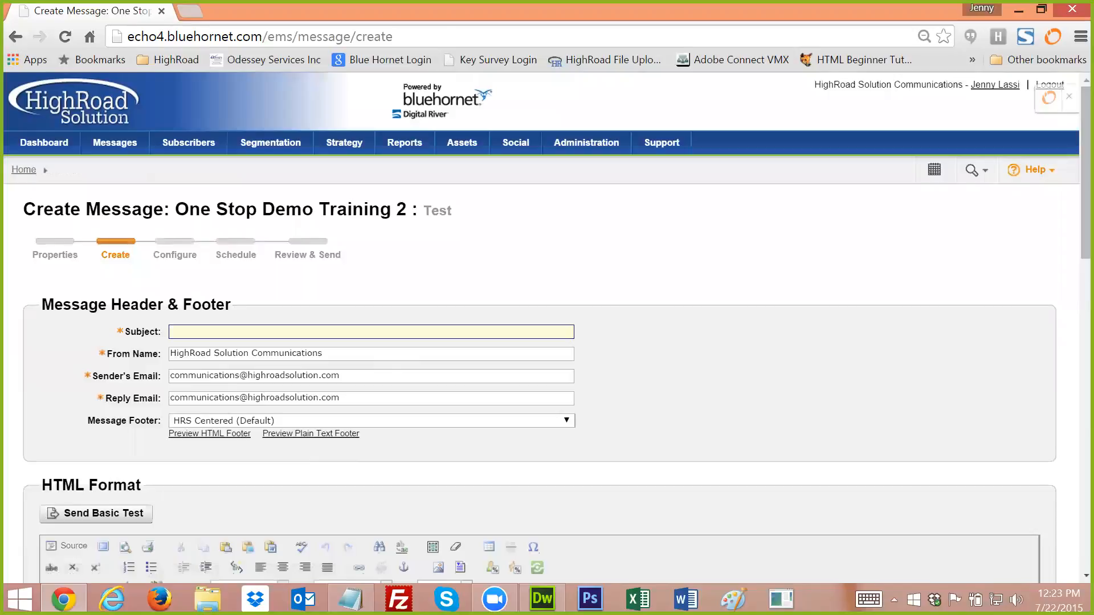
pyautogui.write('Tes')
pyautogui.press('BackSpace')
pyautogui.press('BackSpace')
pyautogui.press('BackSpace')
pyautogui.write('One')
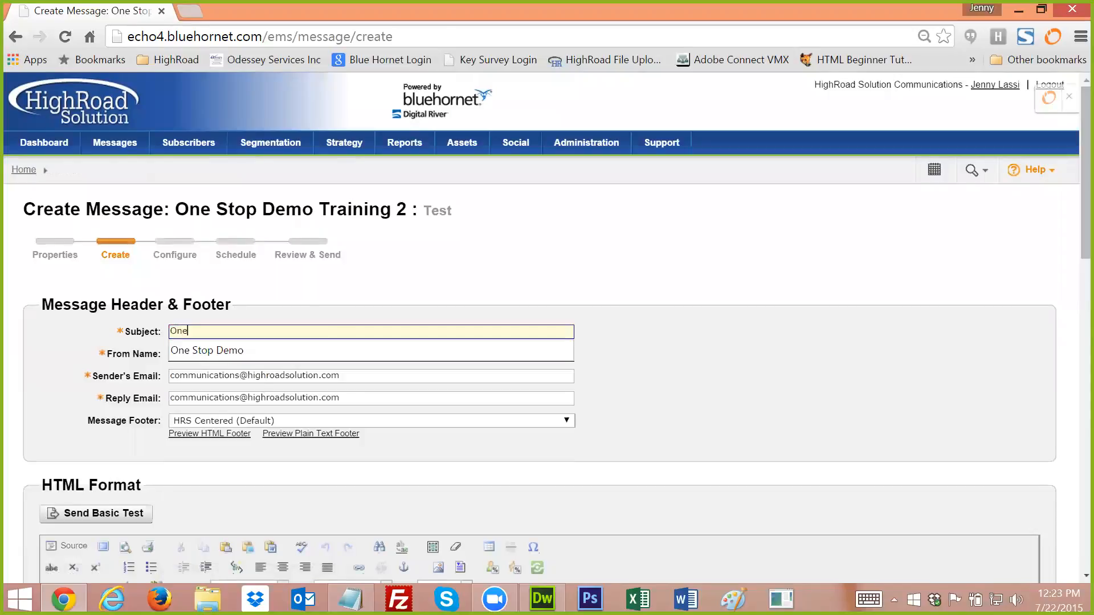
pyautogui.write(' Stop Demo 2')
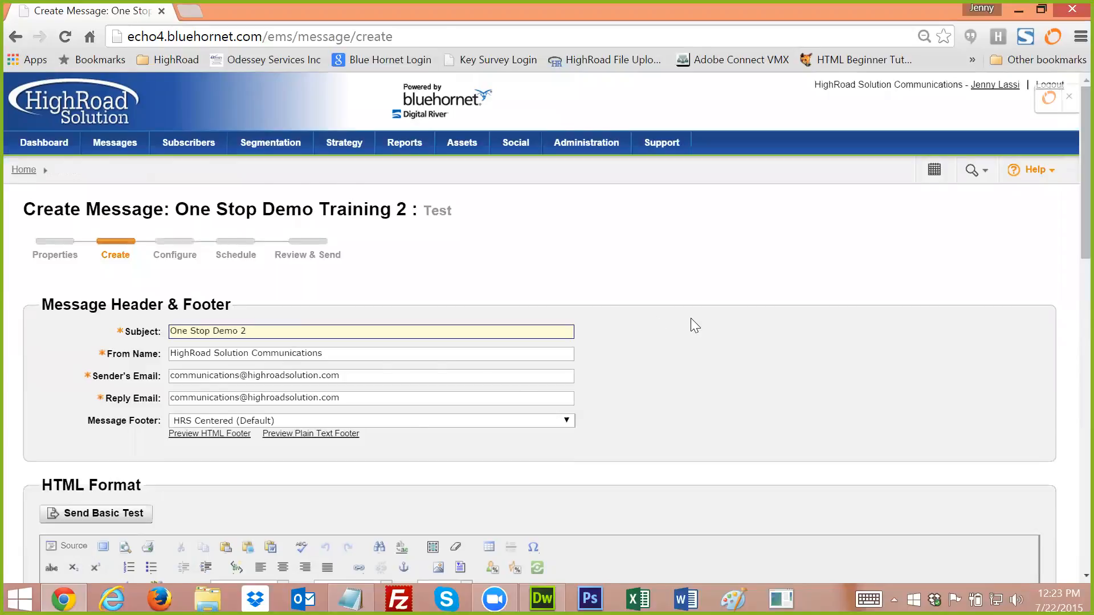
# Enter Test as the message body in both the HTML and text formats.
pyautogui.scroll(-3, 691, 318)
pyautogui.click(54, 354)
pyautogui.write('Te')
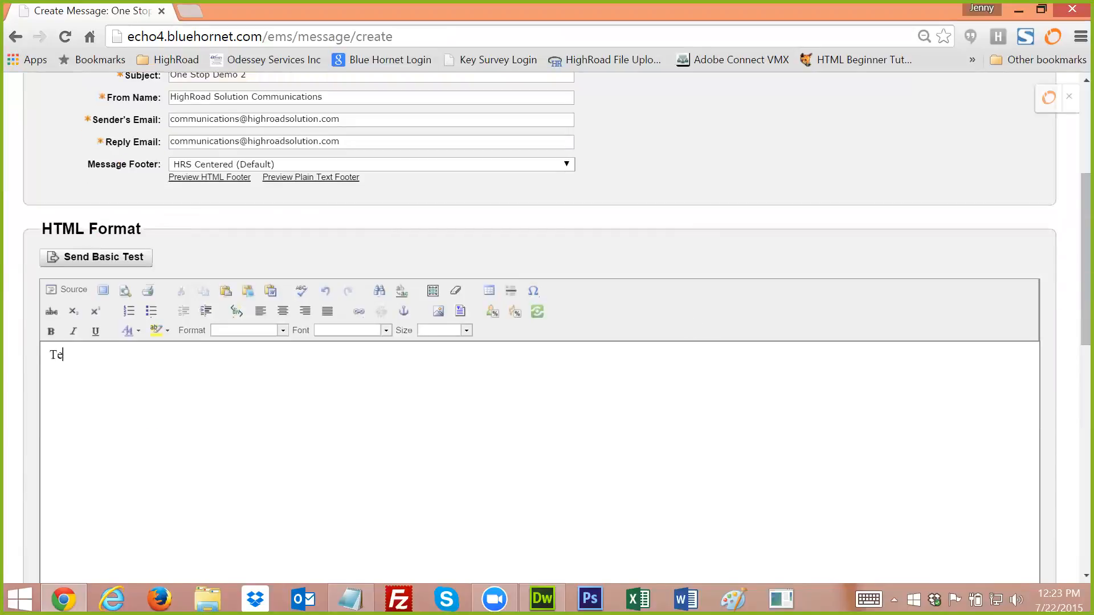
pyautogui.write('st')
pyautogui.scroll(-10, 117, 415)
pyautogui.click(239, 253)
pyautogui.write('Test')
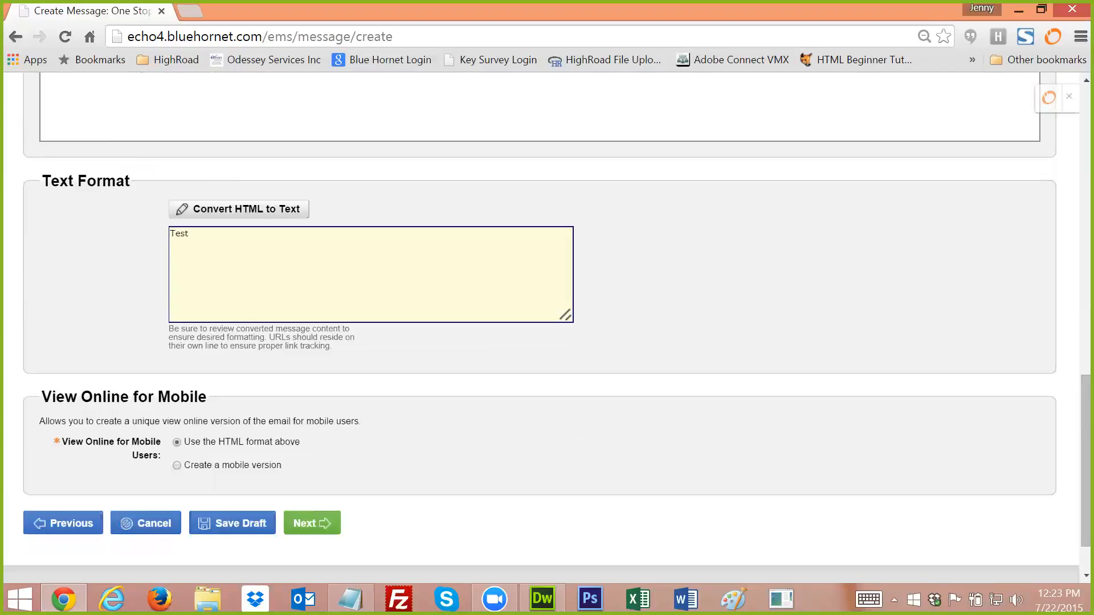
# Proceed through the Configure stage, choose the schedule option and continue to Review & Send.
pyautogui.click(301, 523)
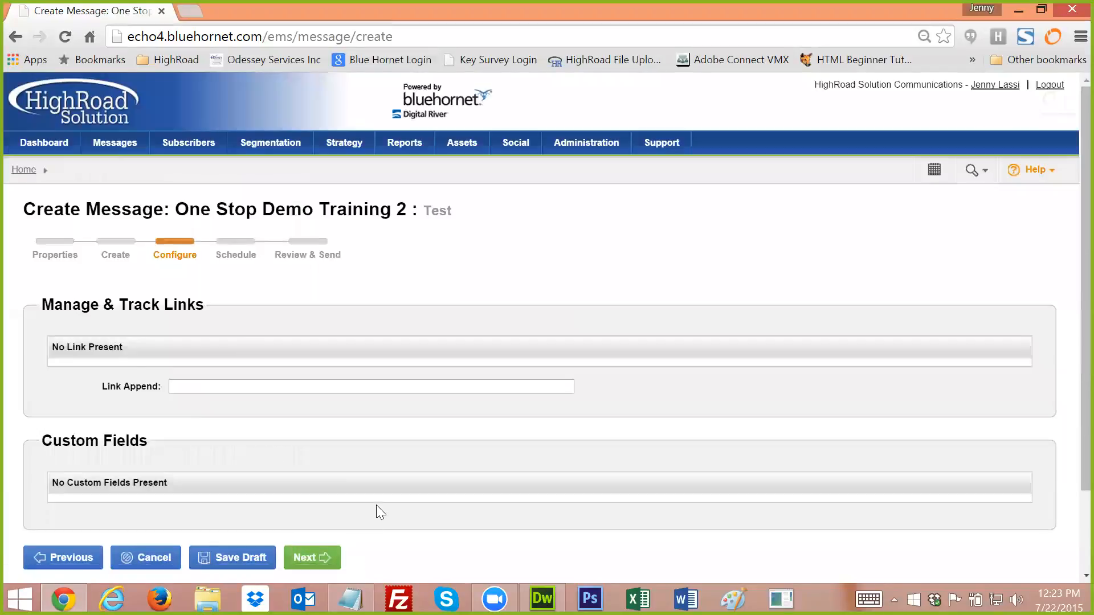
pyautogui.scroll(-2, 376, 505)
pyautogui.click(315, 457)
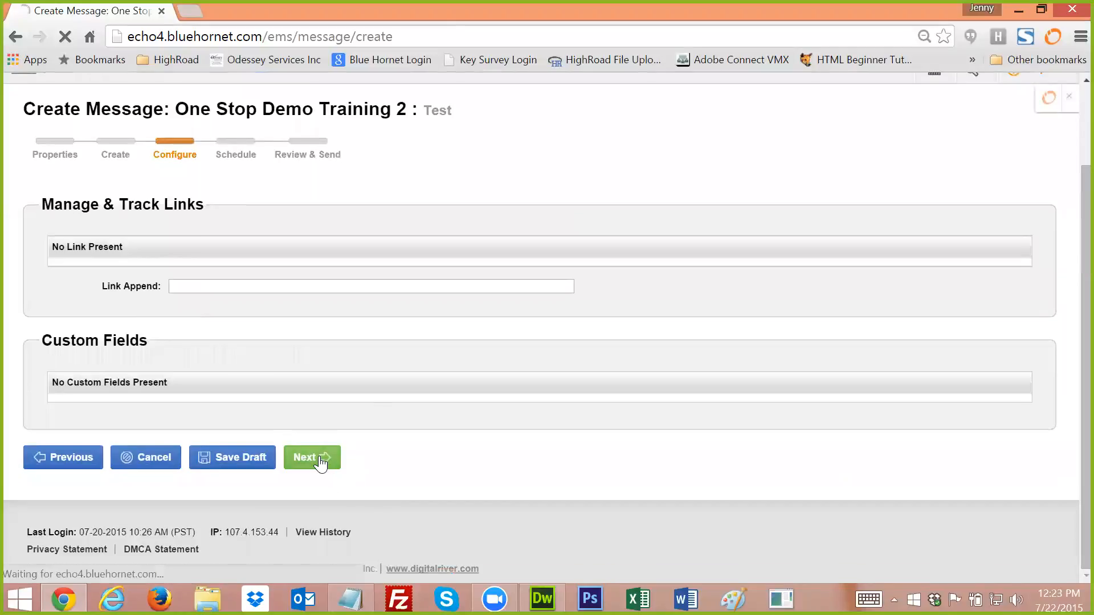
pyautogui.click(176, 331)
pyautogui.click(312, 533)
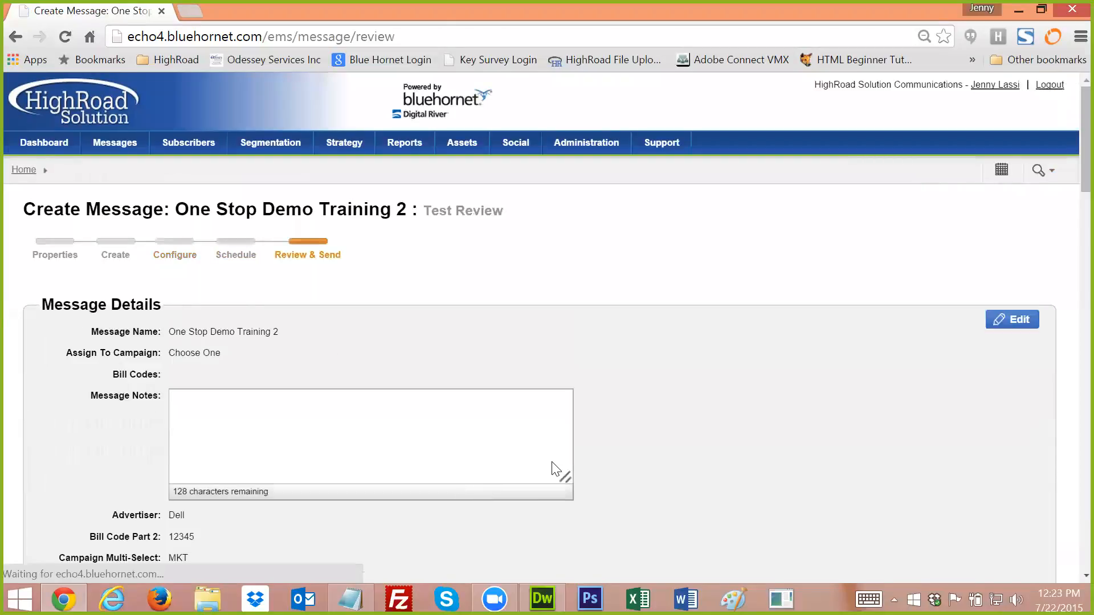
# Review the One Stop Demo Training 2 message details through to the sending range and send the test message.
pyautogui.scroll(-8, 615, 456)
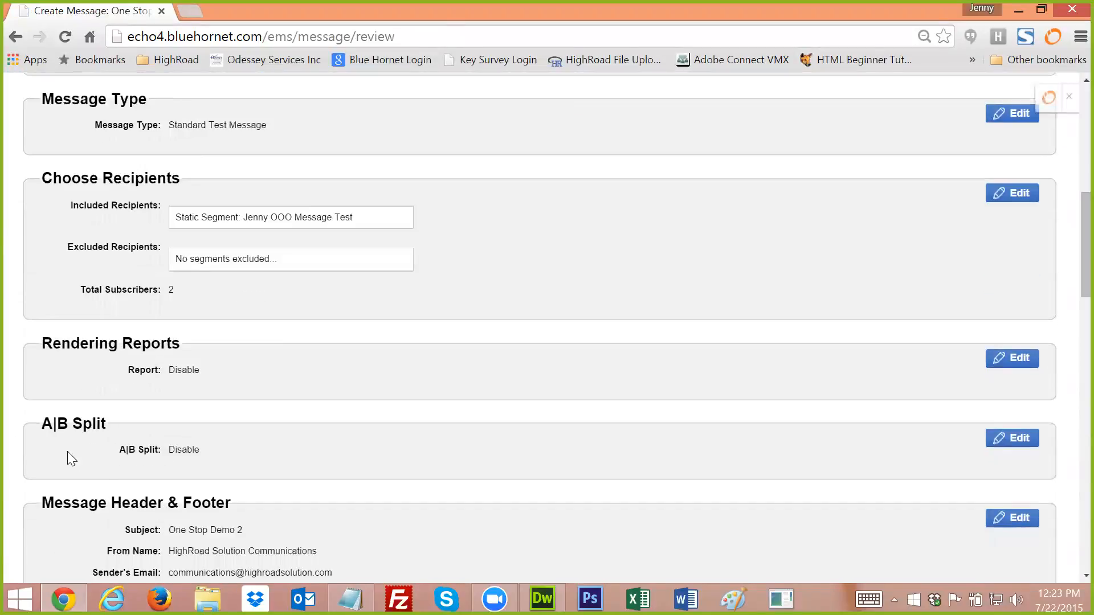
pyautogui.scroll(-20, 32, 482)
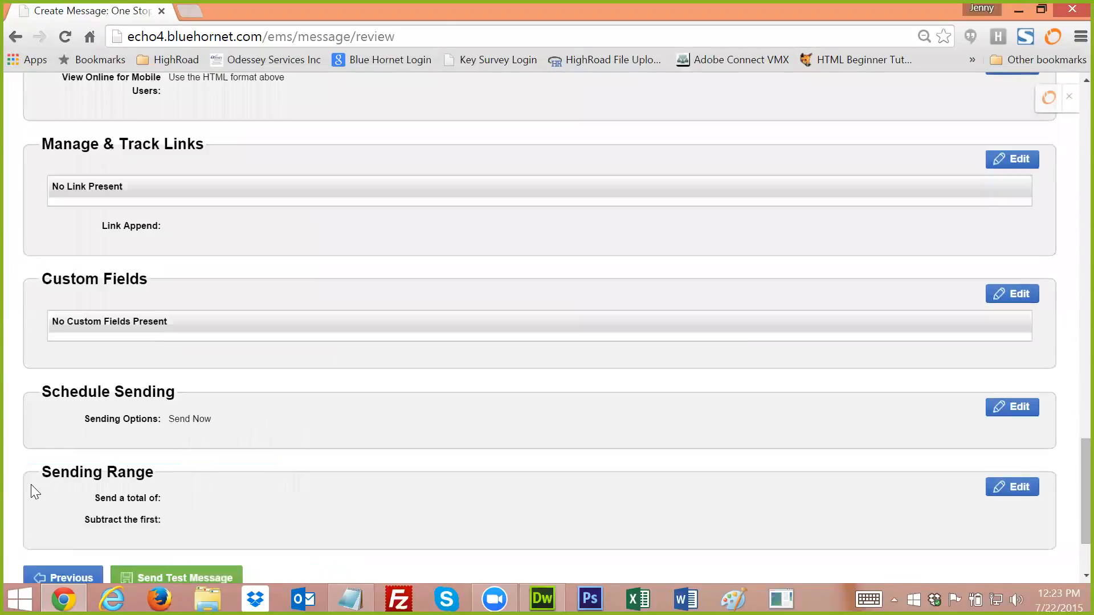
pyautogui.scroll(-2, 31, 485)
pyautogui.click(192, 463)
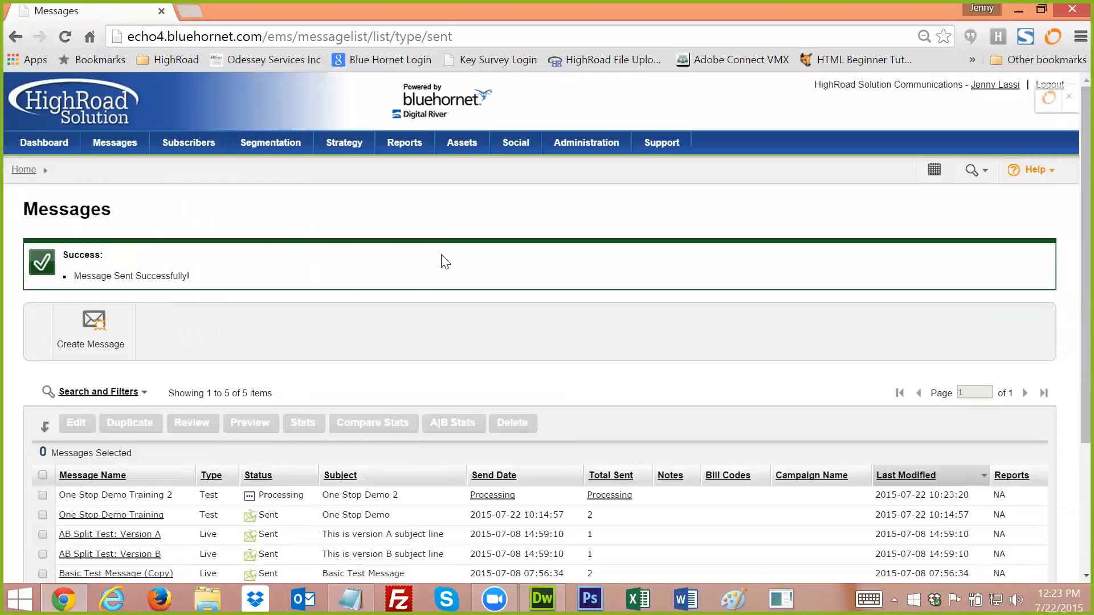
# Start a new custom report and enter Advertiser as its name.
pyautogui.moveTo(406, 150)
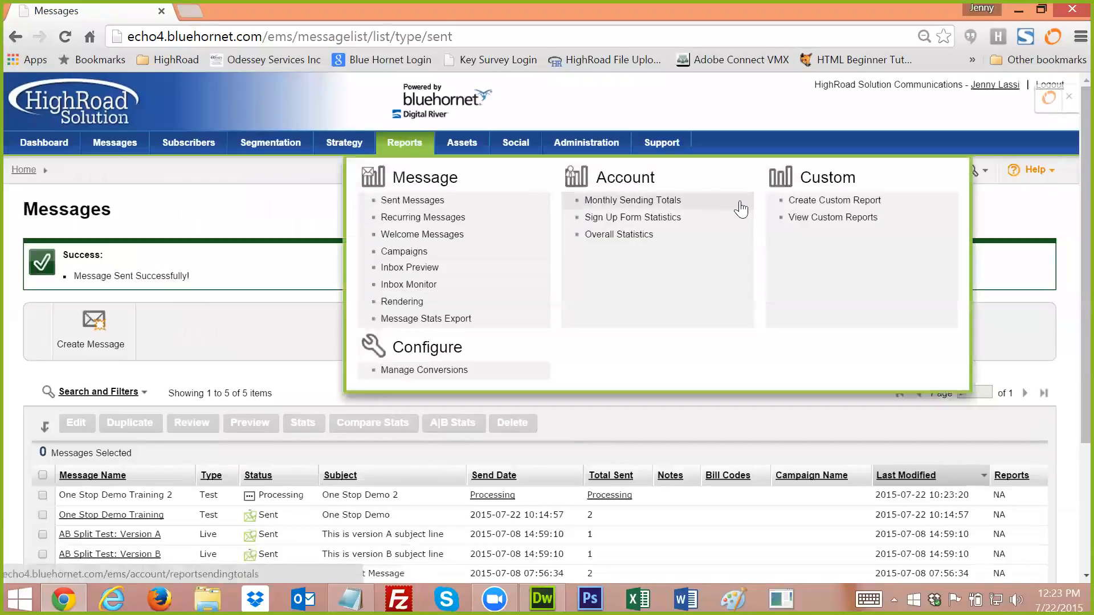
pyautogui.click(815, 206)
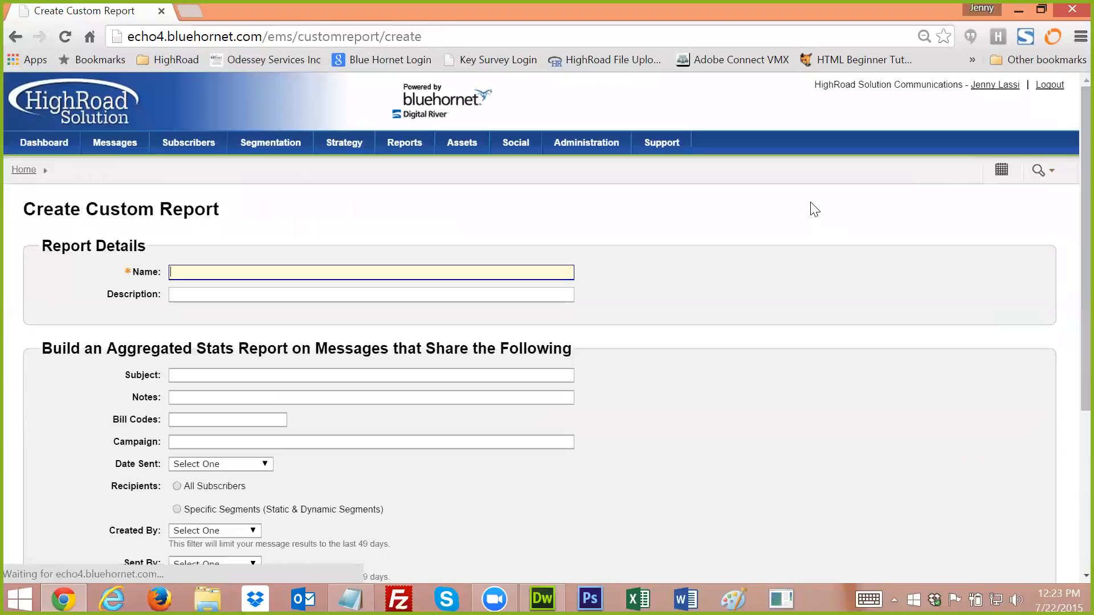
pyautogui.scroll(-1, 726, 370)
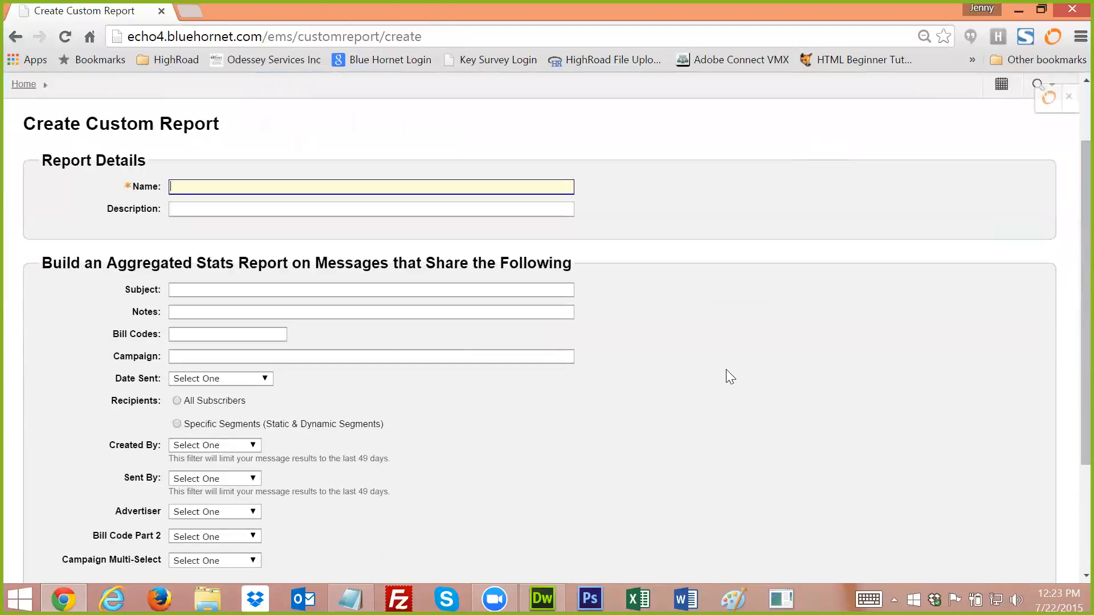
pyautogui.scroll(-1, 731, 377)
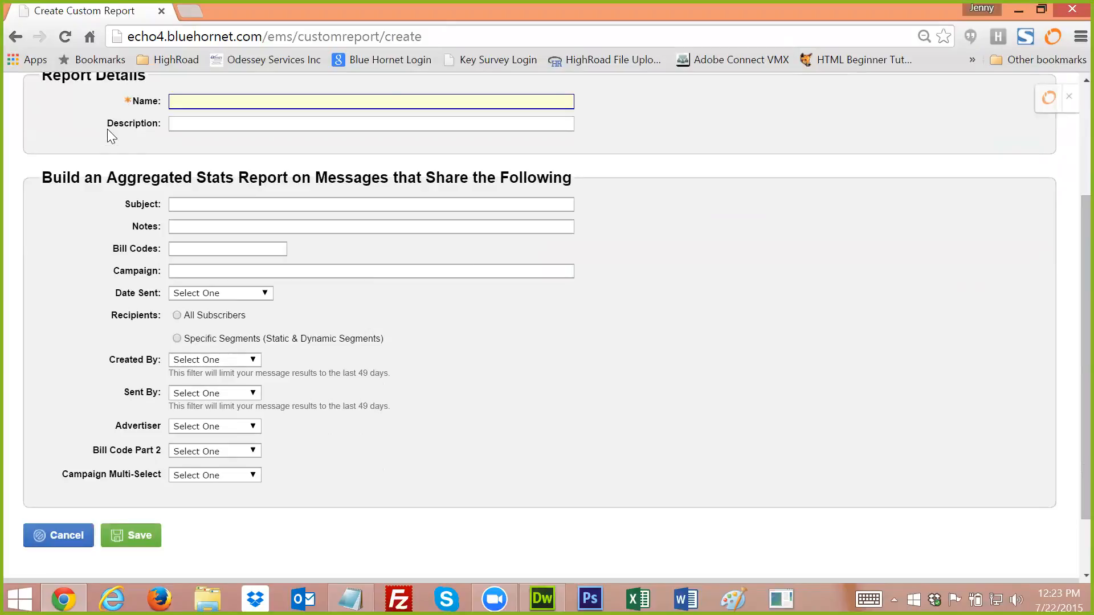
pyautogui.write('Advertiser')
# Filter the report to messages whose Advertiser tag matches exactly Microsoft.
pyautogui.click(252, 428)
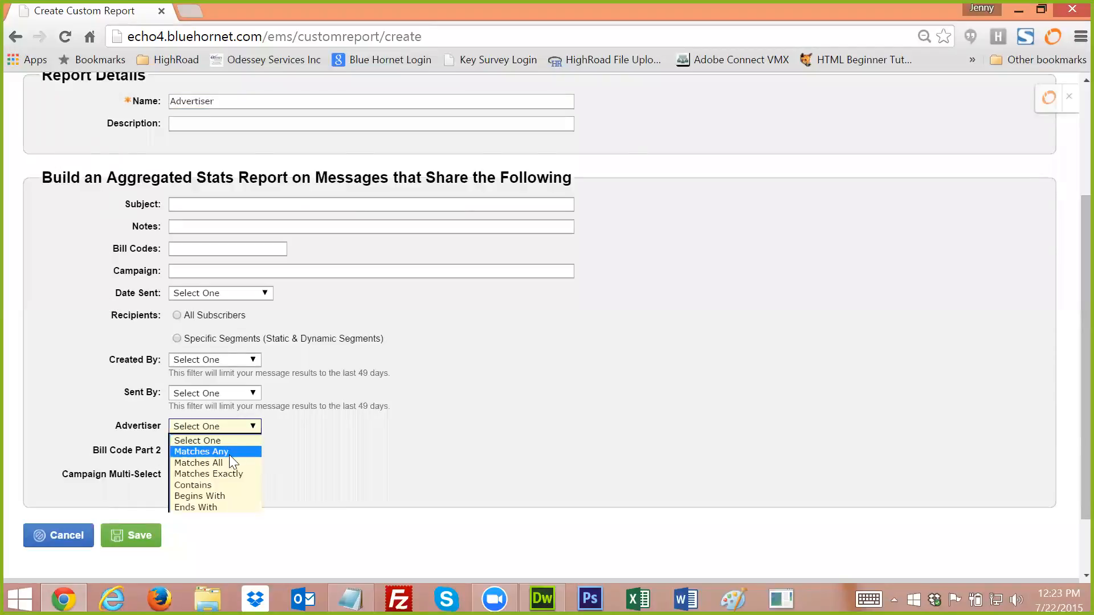
pyautogui.click(225, 472)
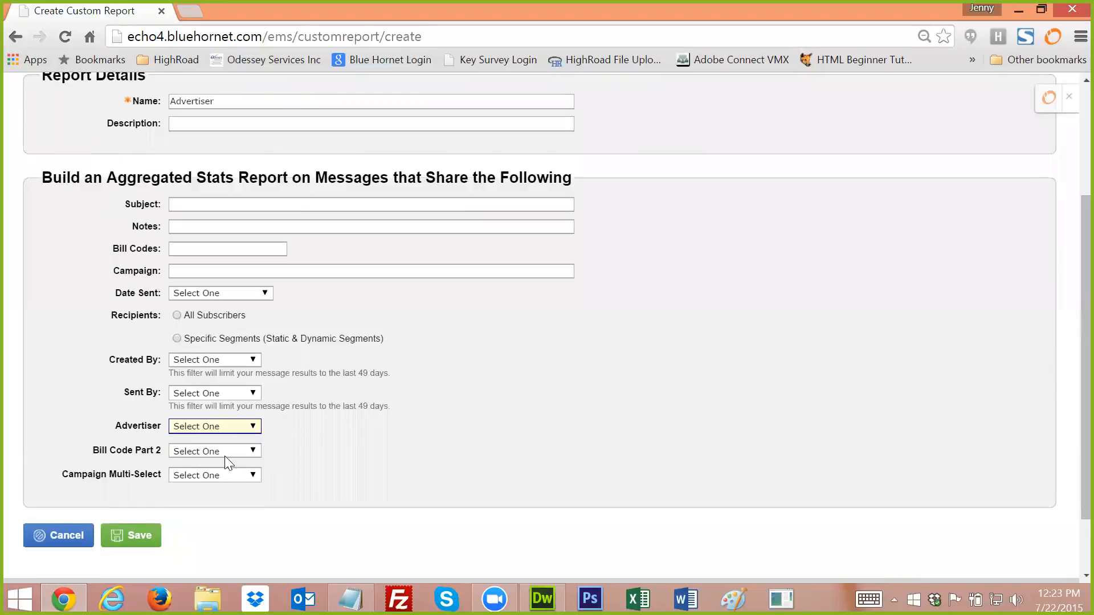
pyautogui.write('Microsoft')
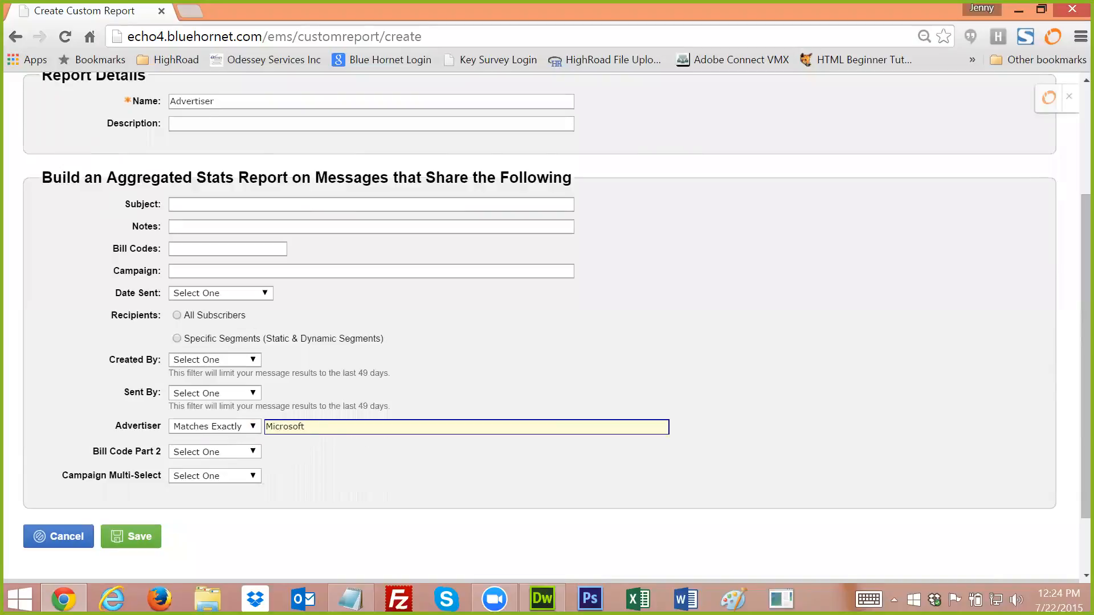
# Extend the report name to Advertiser Microsoft and save the custom report.
pyautogui.click(216, 101)
pyautogui.write('Mic')
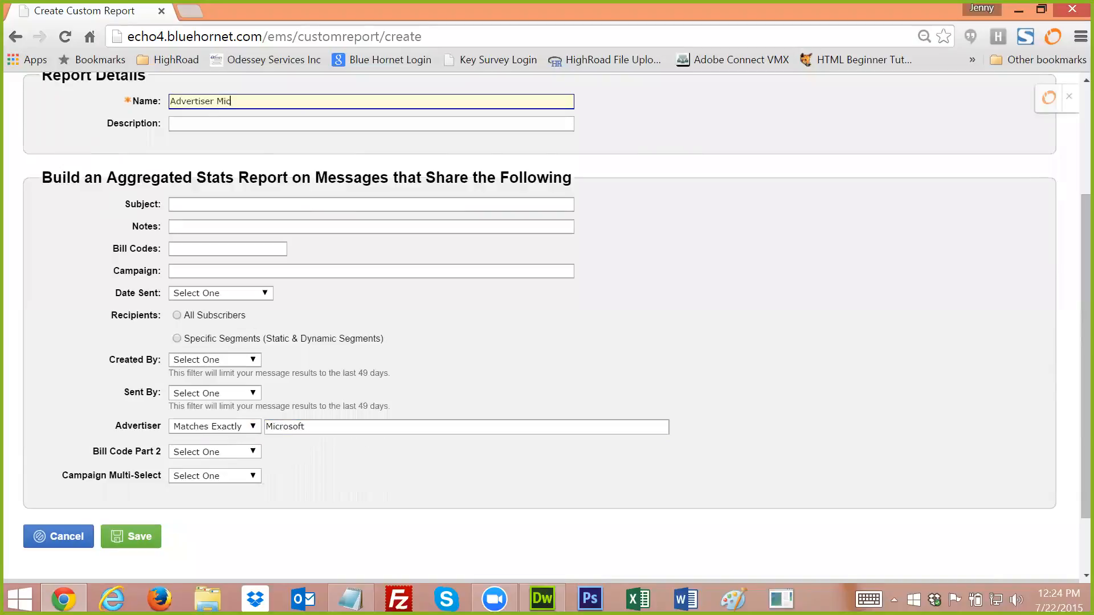
pyautogui.write('rosoft')
pyautogui.scroll(-2, 325, 461)
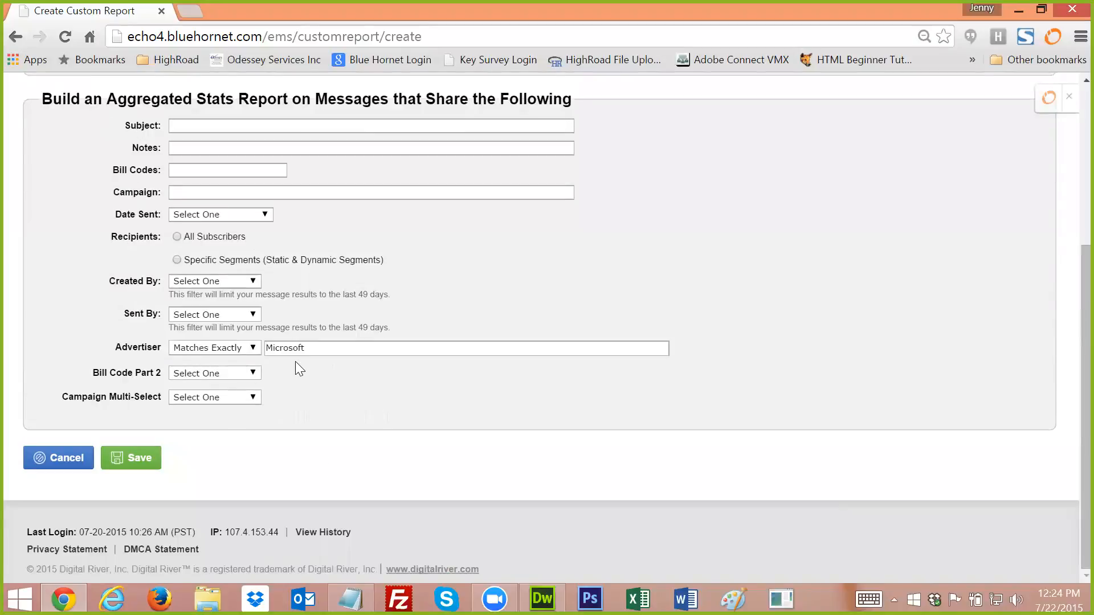
pyautogui.click(153, 465)
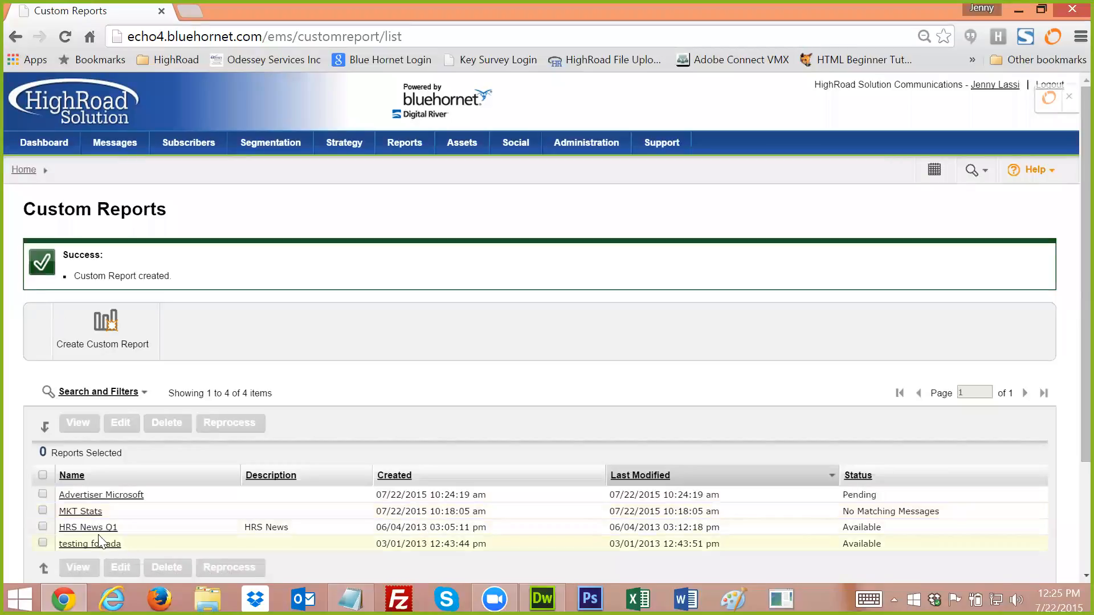
# Reprocess the MKT Stats custom report and confirm the request.
pyautogui.click(43, 510)
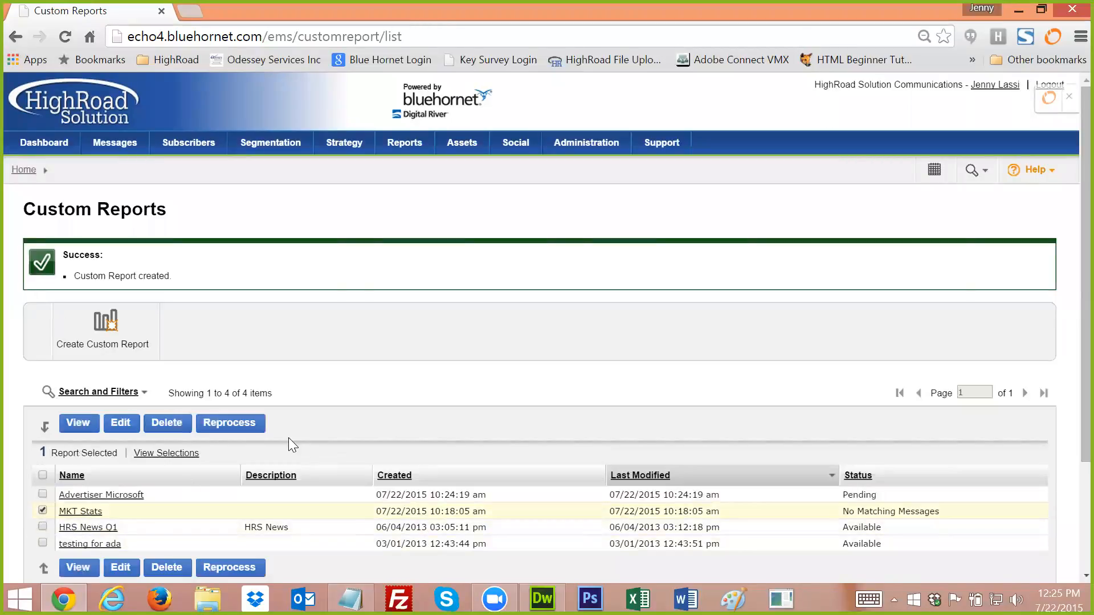
pyautogui.click(244, 423)
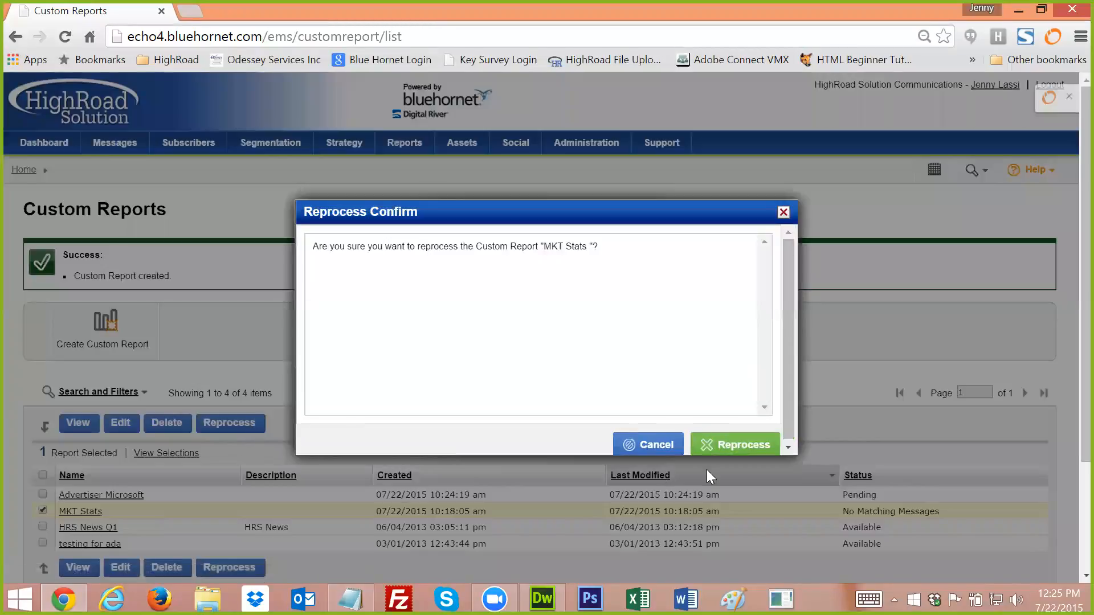
pyautogui.click(719, 447)
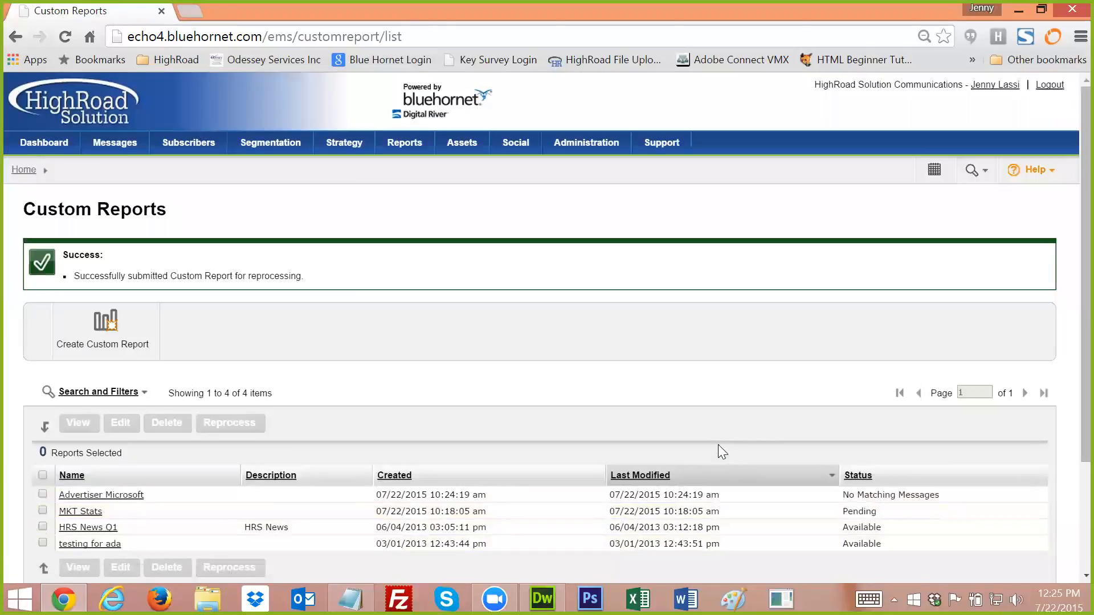